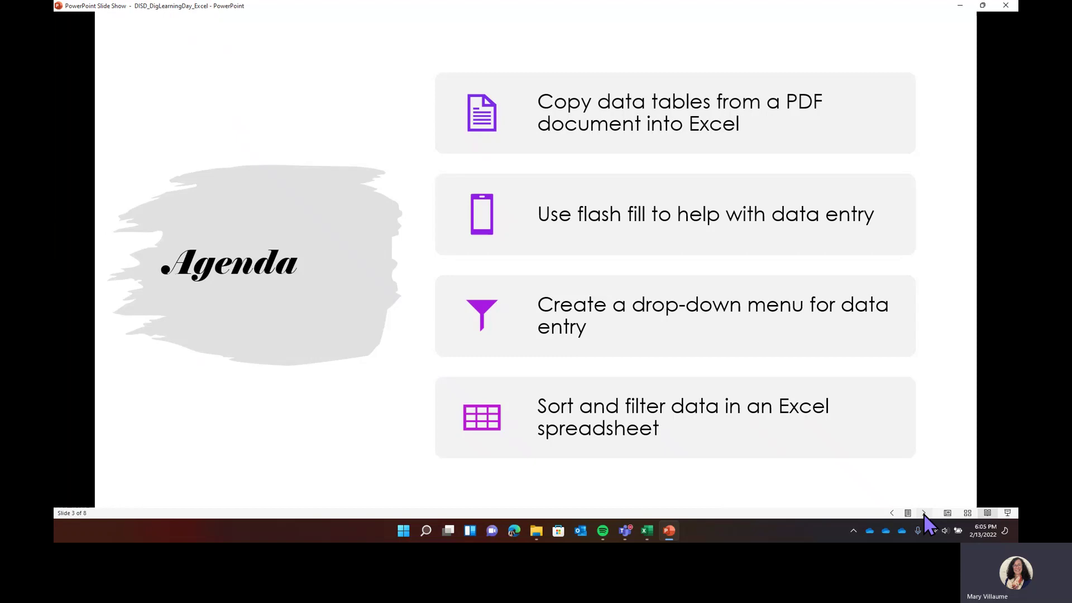
- Show the slide on copying data tables from a PDF, then switch to Excel and create a blank workbook
click(924, 513)
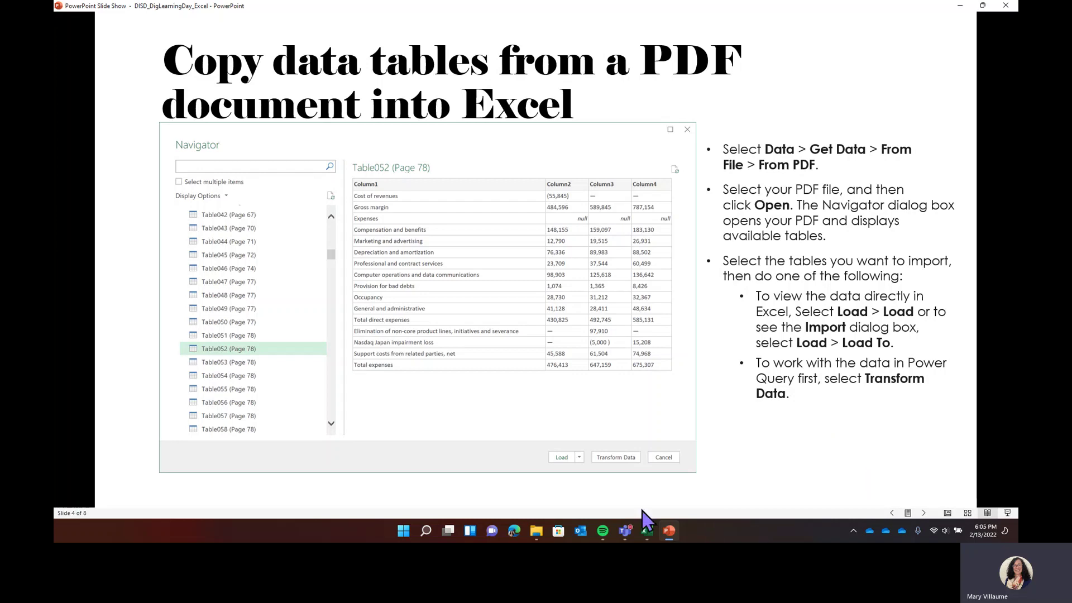
mouse_move(649, 534)
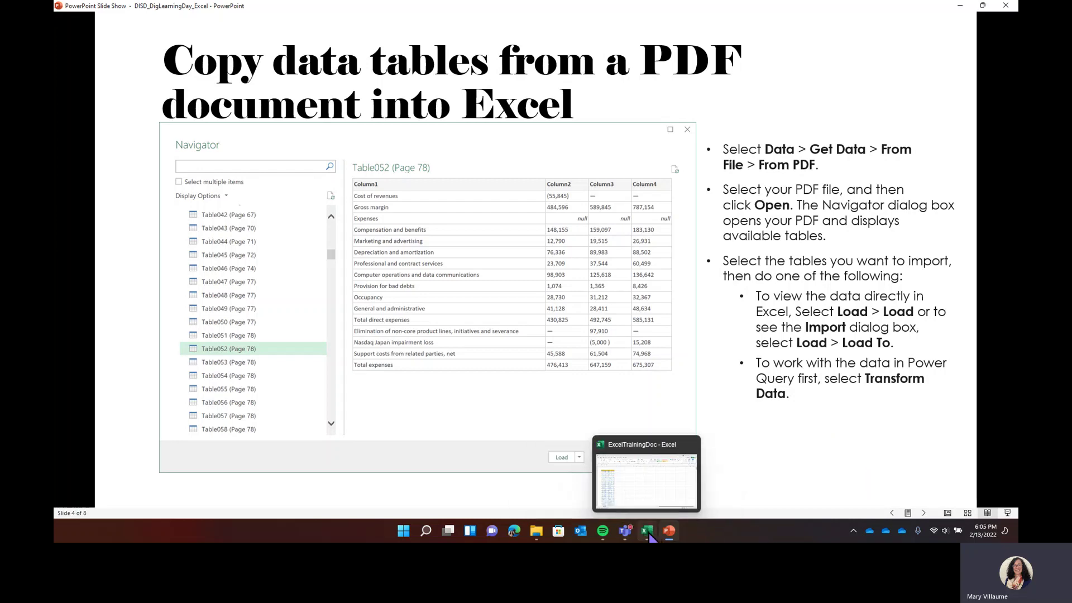
click(650, 535)
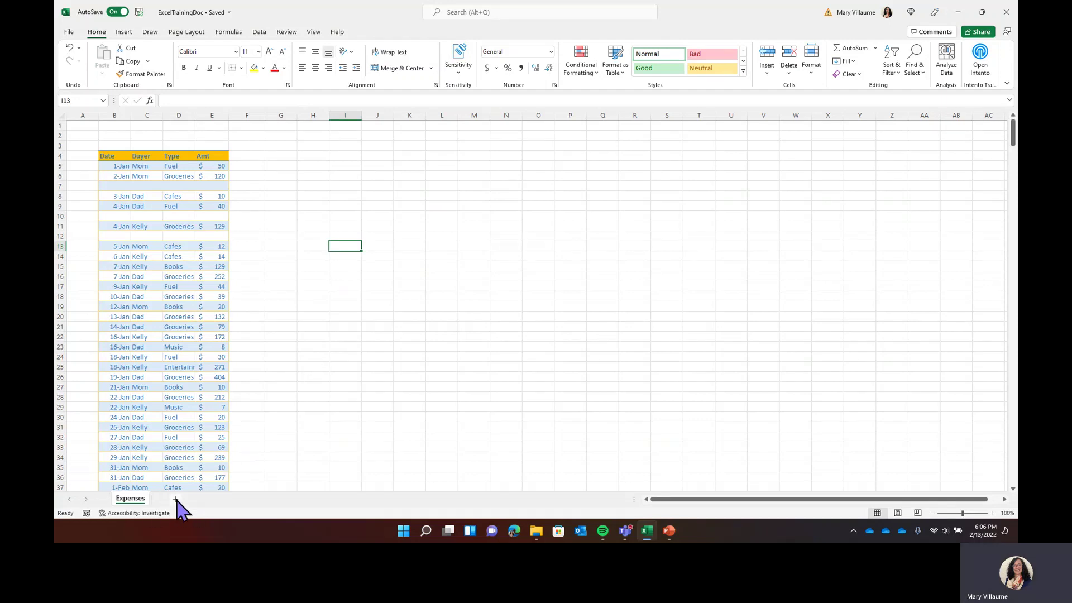
click(68, 32)
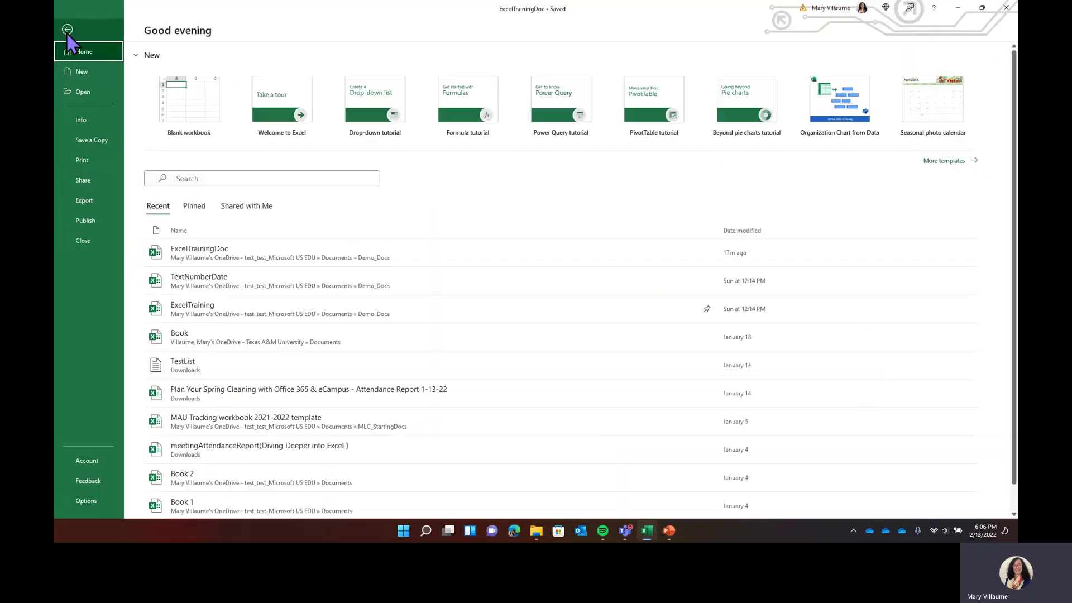
click(198, 106)
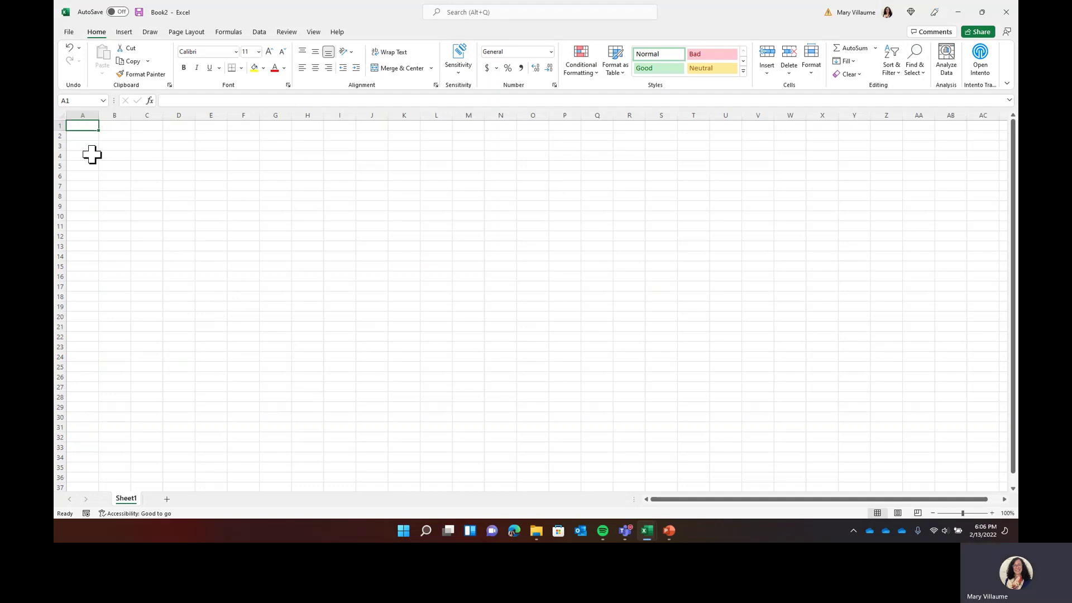
- View the StudentTest_ExcelTraining PDF from the Demo_Docs folder in File Explorer and return to the blank workbook
click(536, 532)
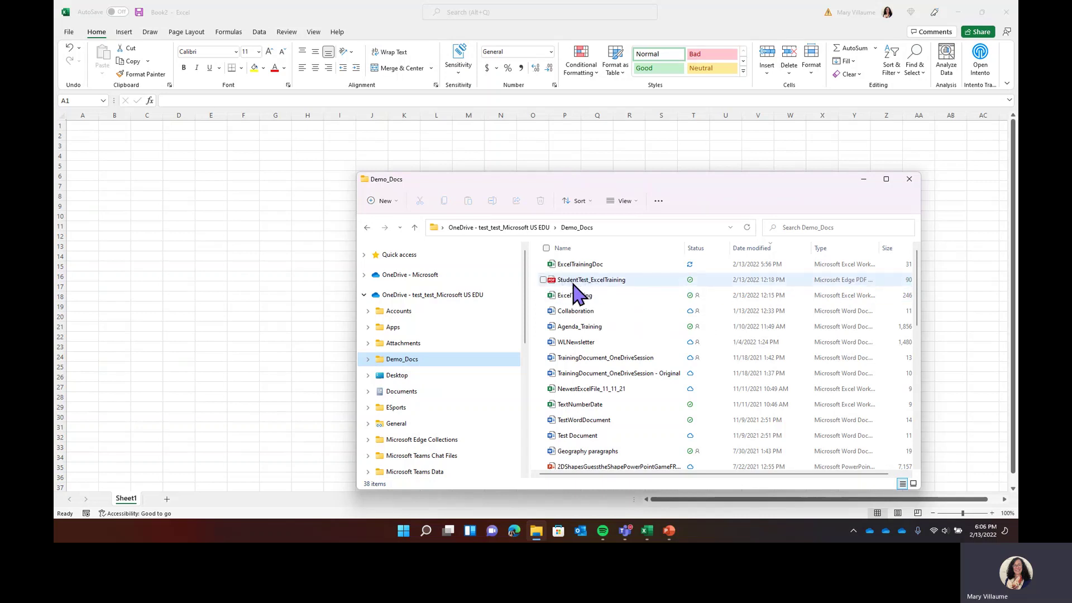
double_click(568, 282)
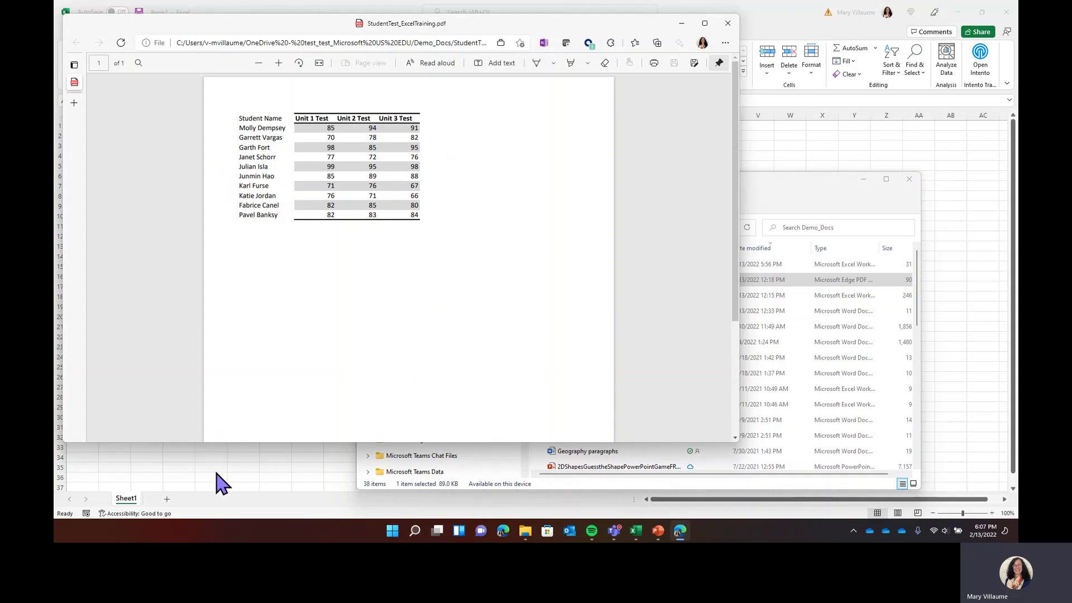
click(863, 179)
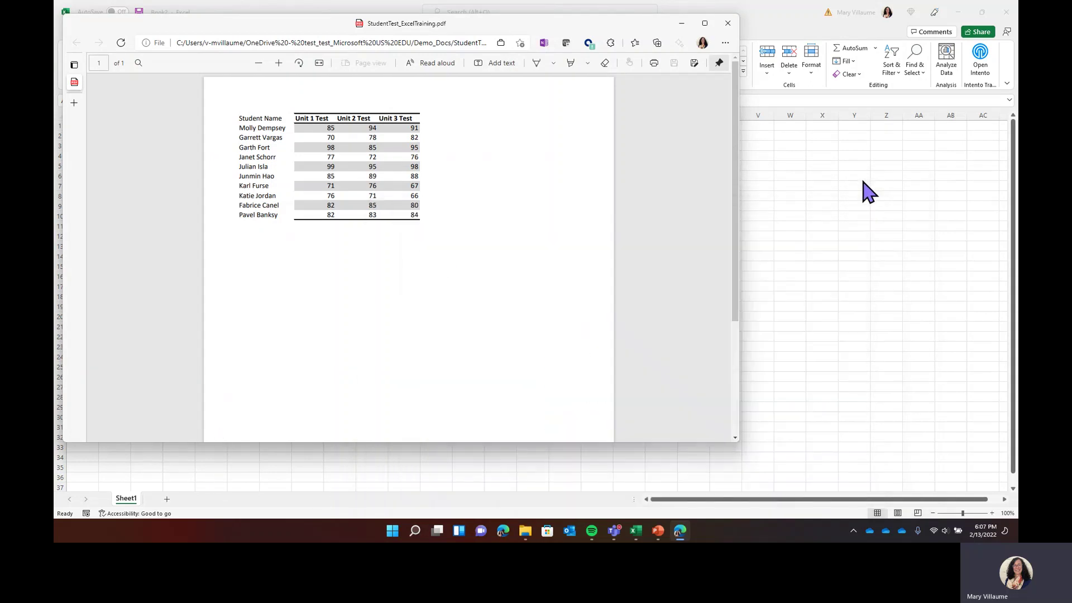
click(681, 24)
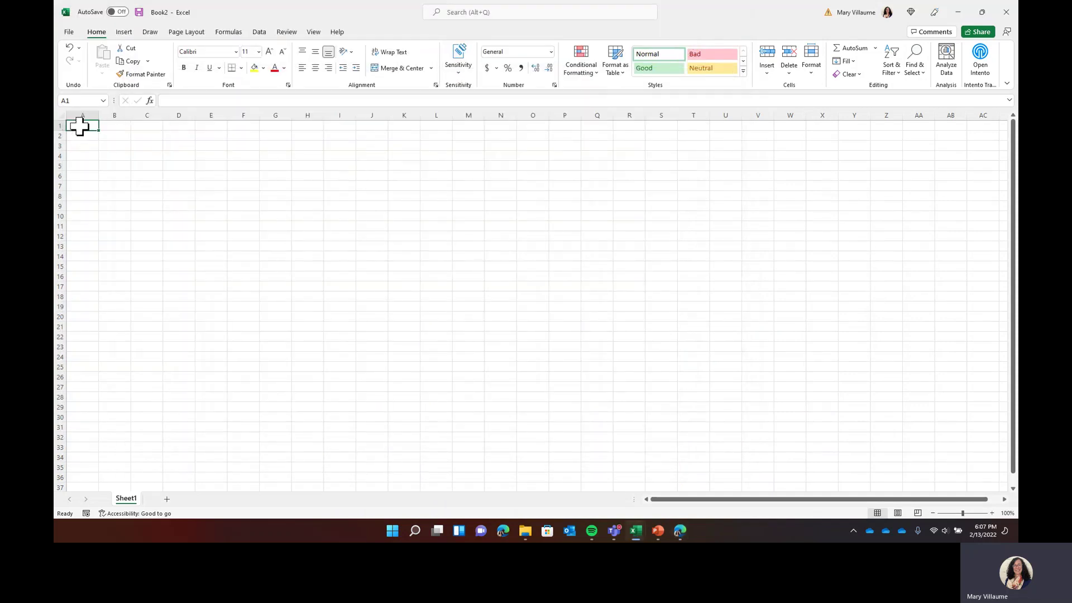
click(172, 255)
click(468, 205)
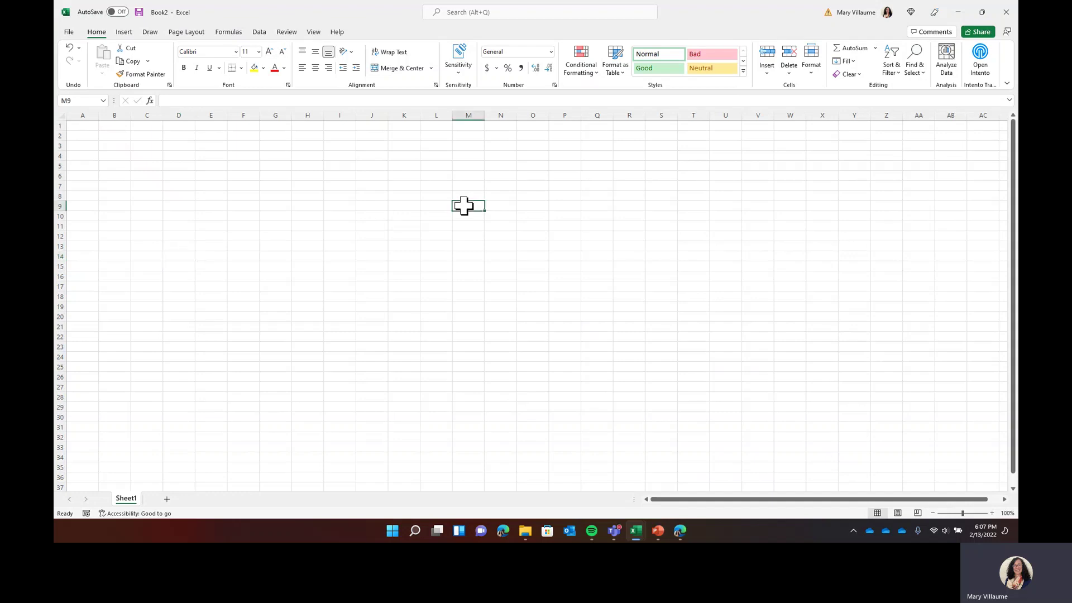
click(311, 305)
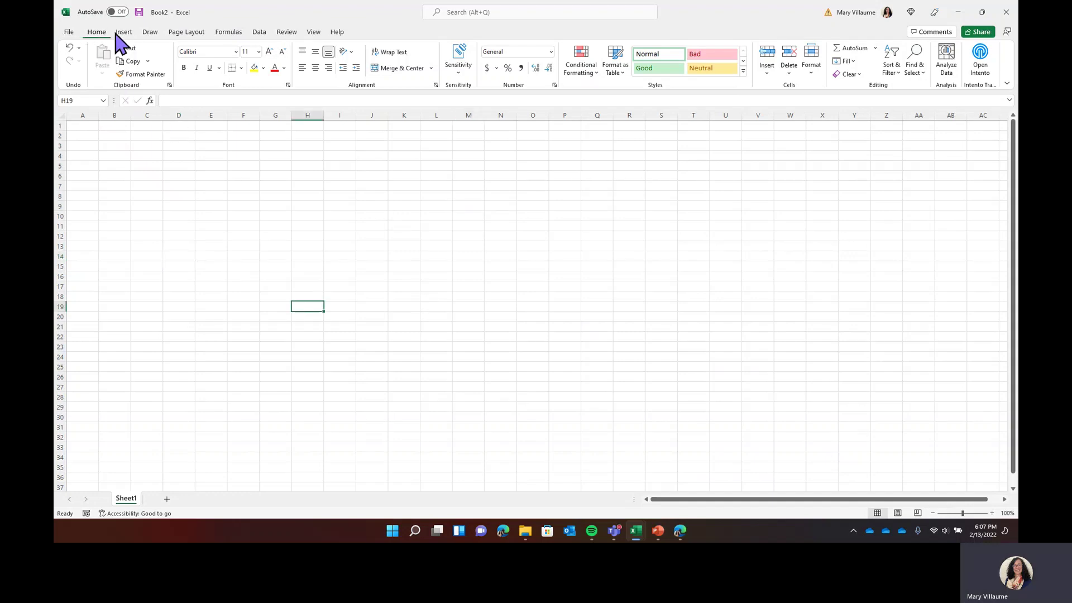
- Import data from the StudentTest_ExcelTraining PDF file in the Demo_Docs folder
click(260, 33)
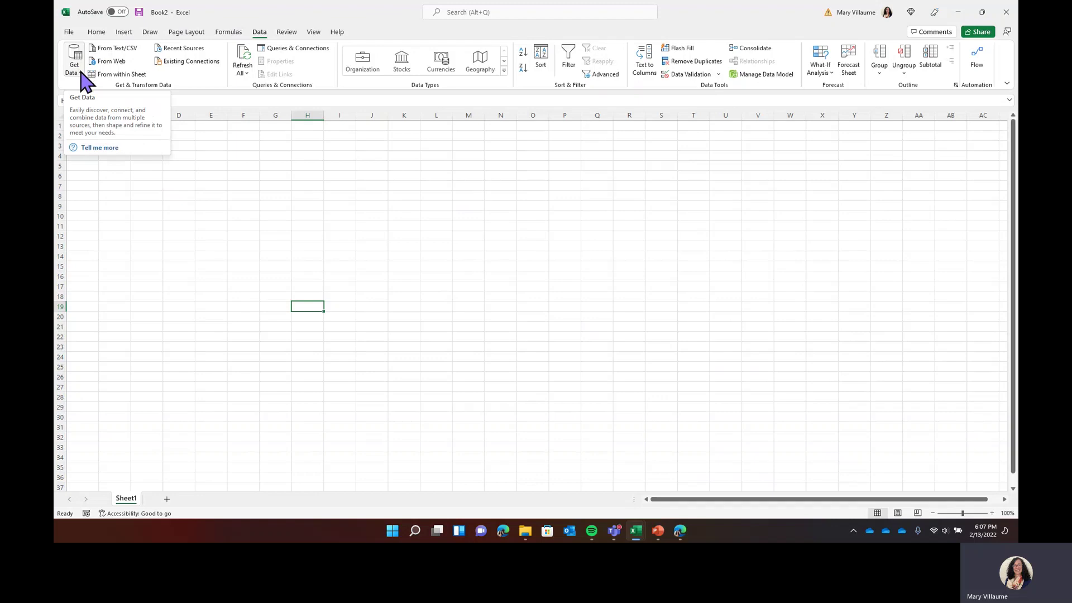
click(81, 73)
mouse_move(123, 94)
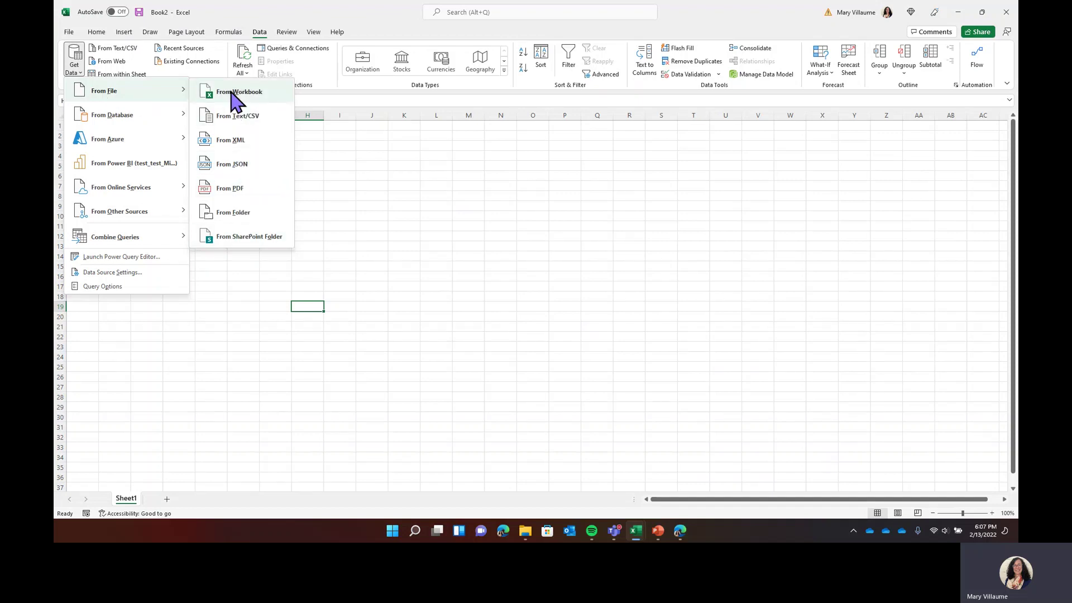
click(236, 191)
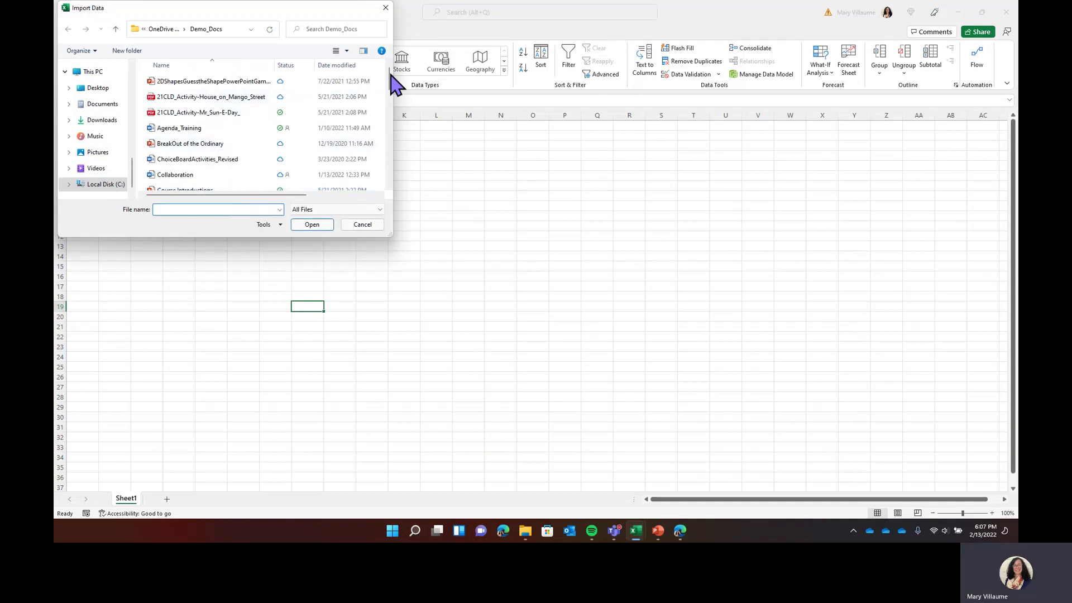
scroll(254, 125, down, 3)
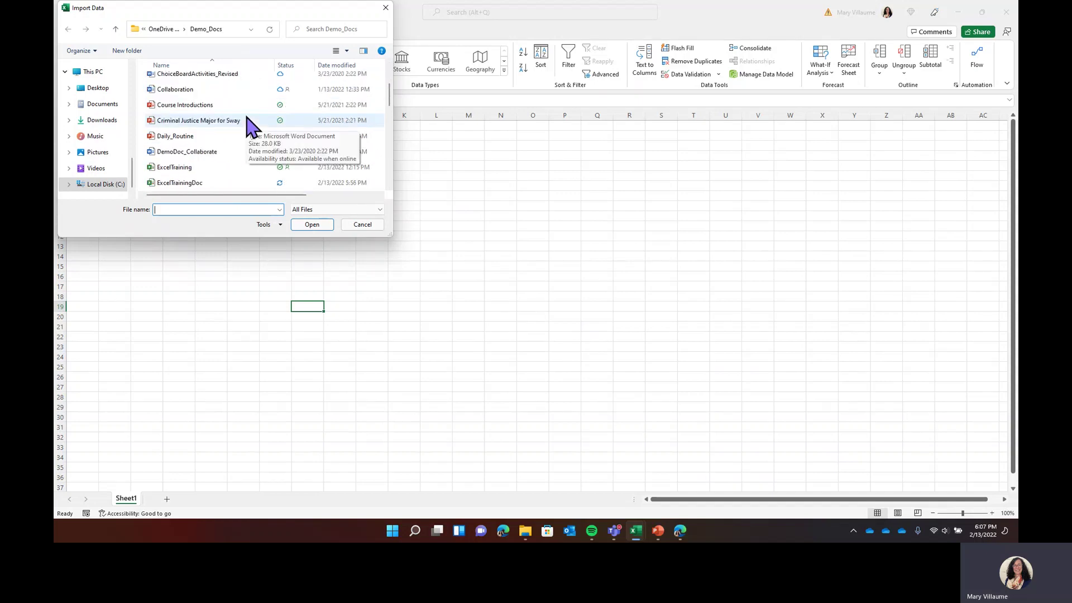
scroll(252, 126, down, 1)
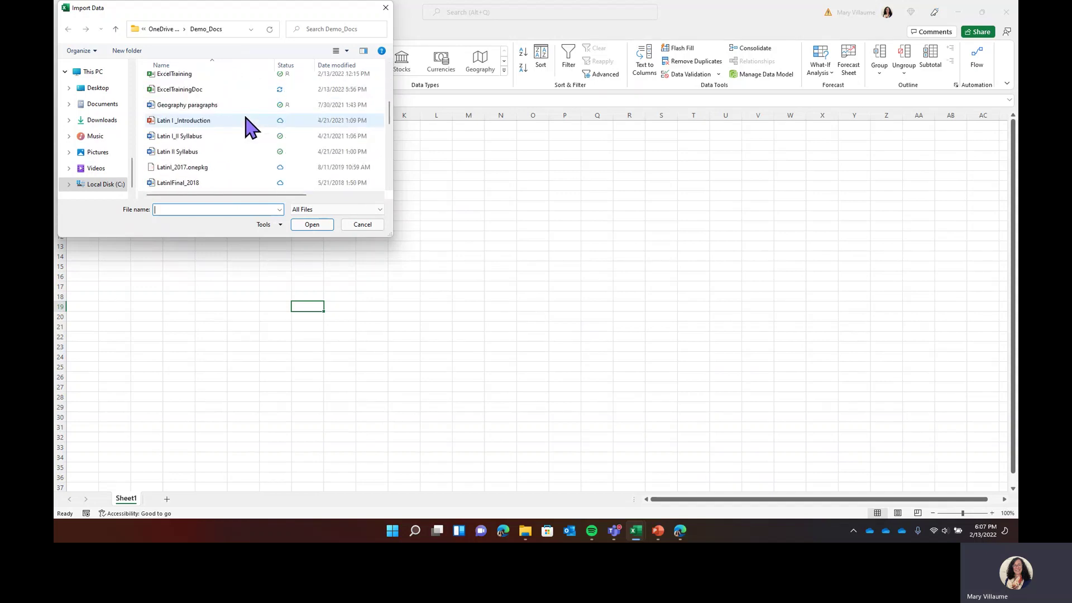
scroll(249, 125, down, 6)
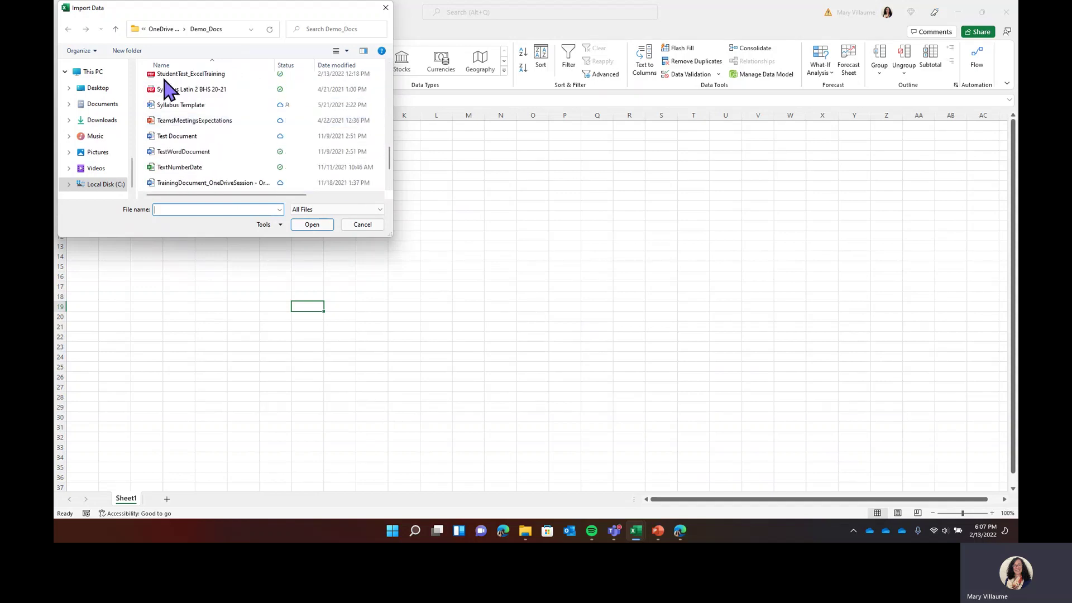
click(202, 77)
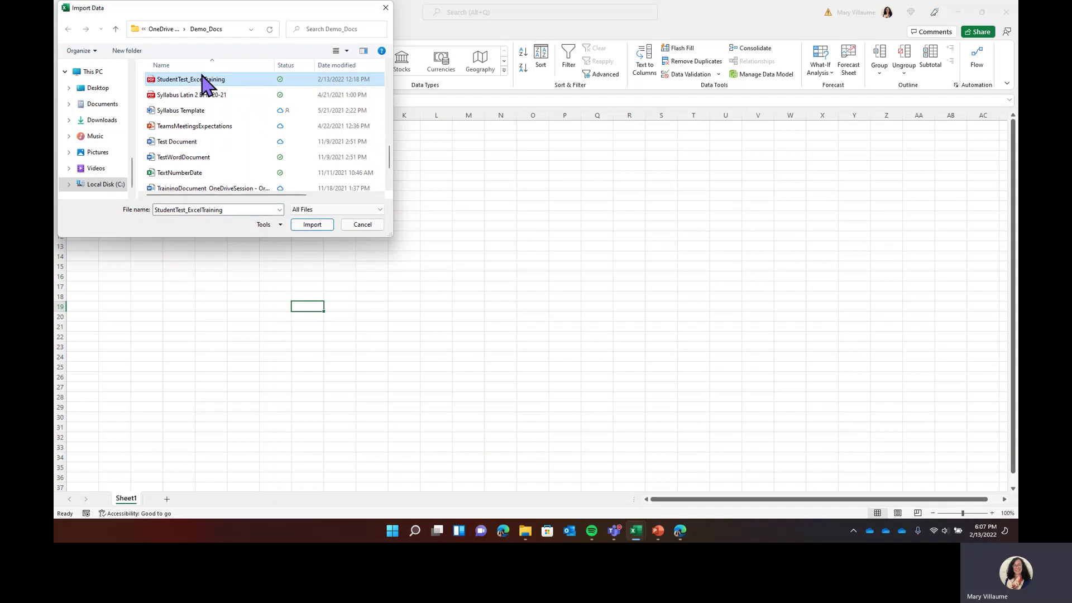
click(311, 225)
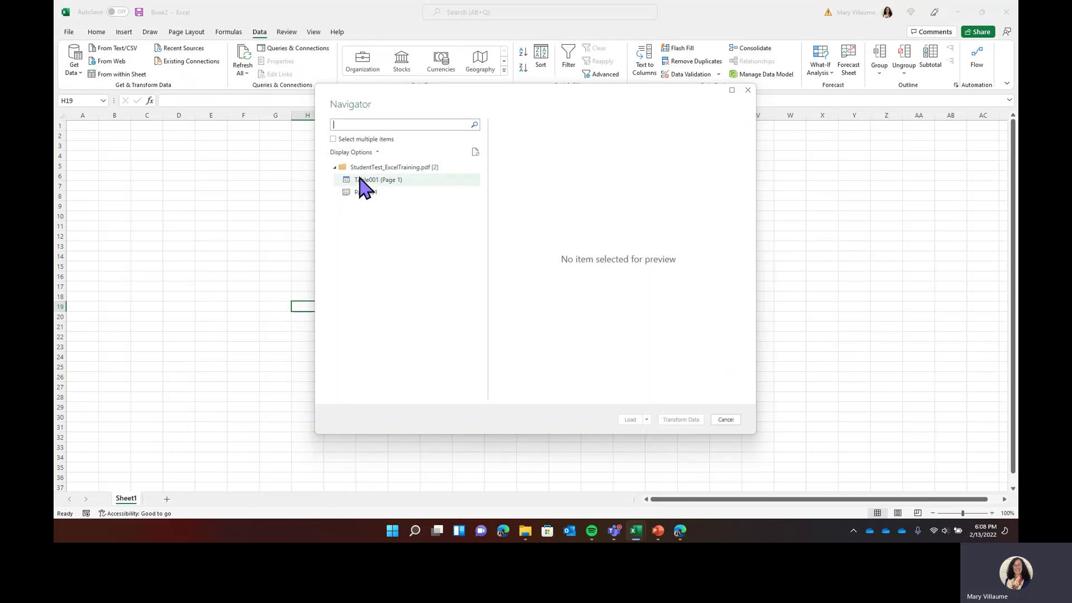
- Compare the previews of Table001 and Page001, and load Page001 into the workbook
click(363, 180)
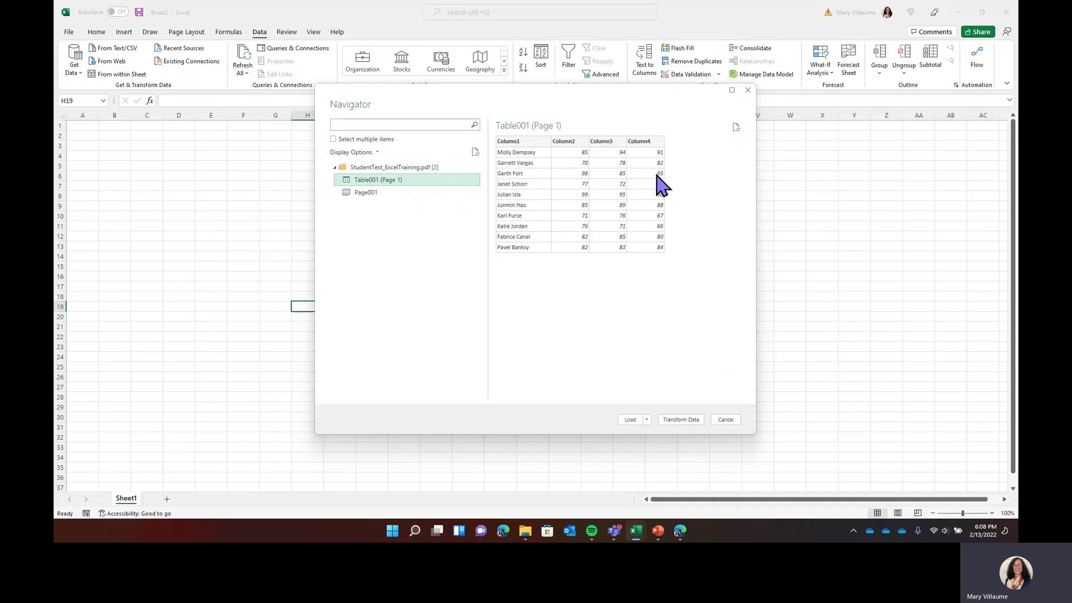
click(369, 193)
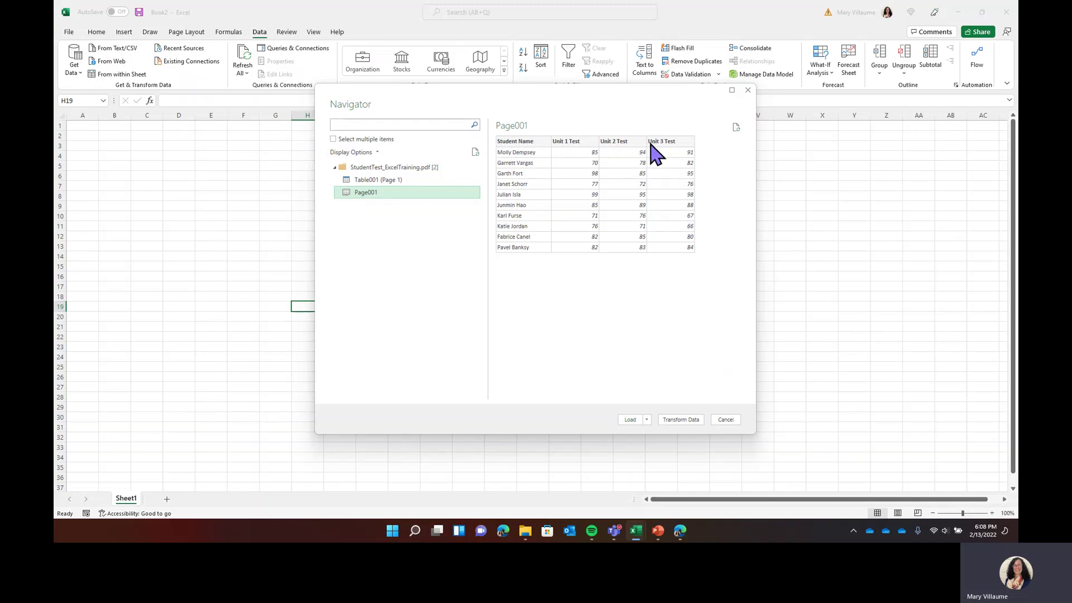
click(385, 182)
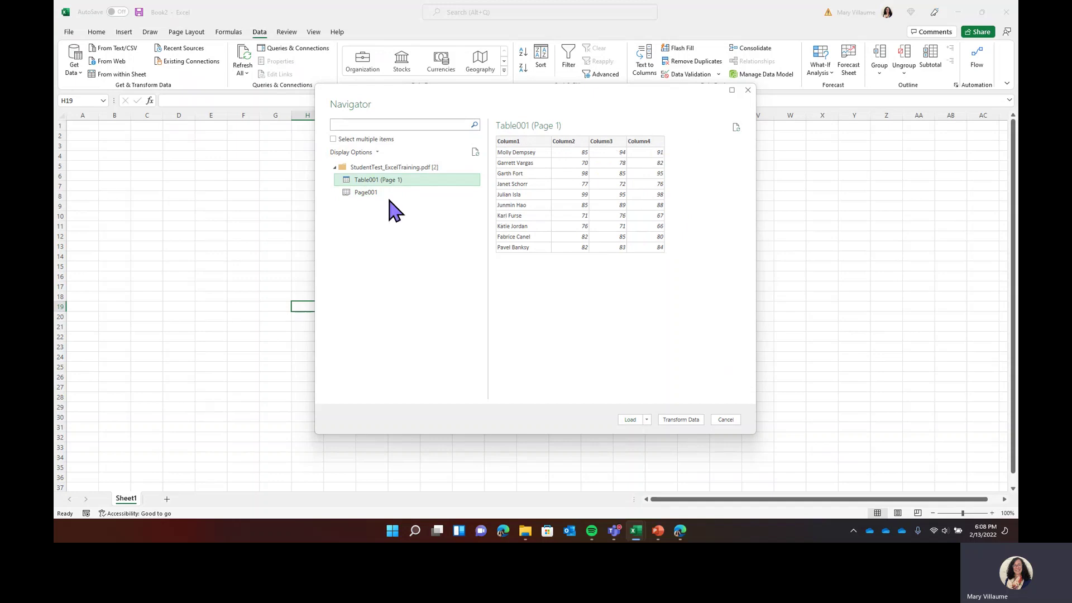
click(362, 199)
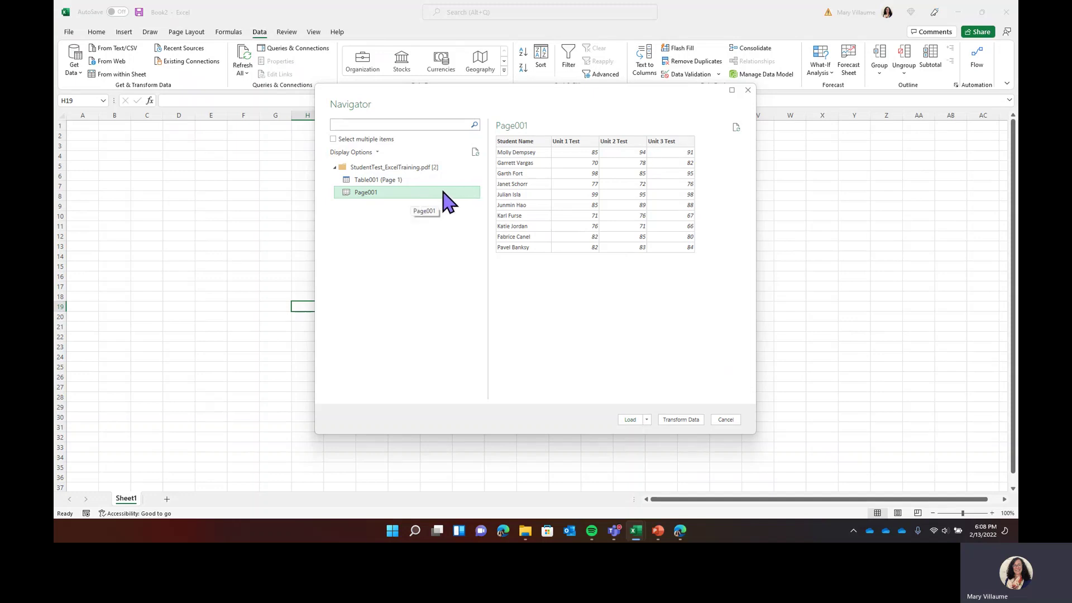
click(629, 420)
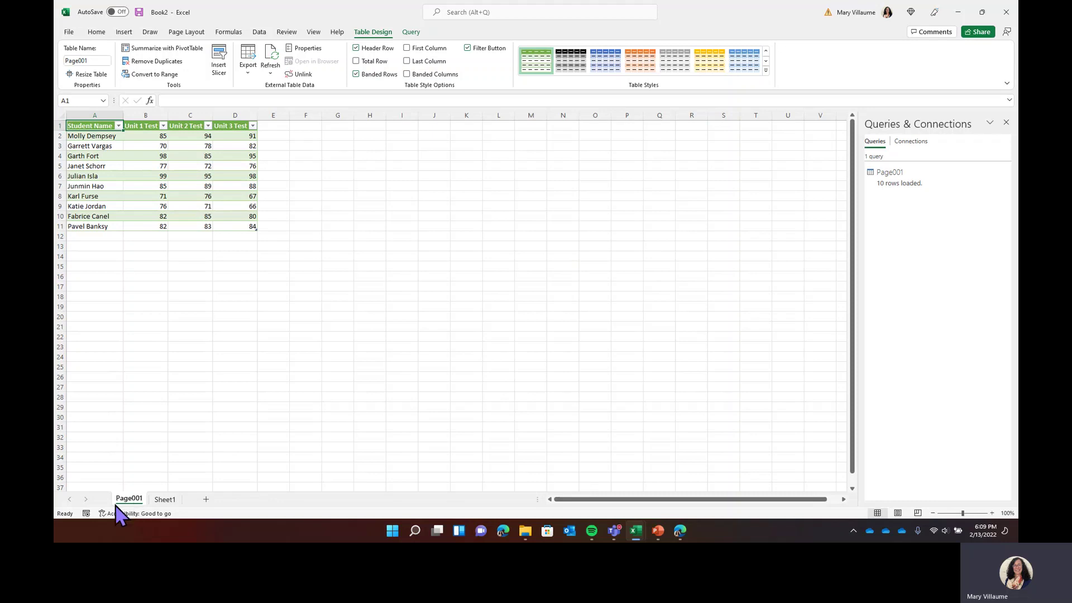
- Rename the sheet containing the imported table as Student Data
right_click(131, 499)
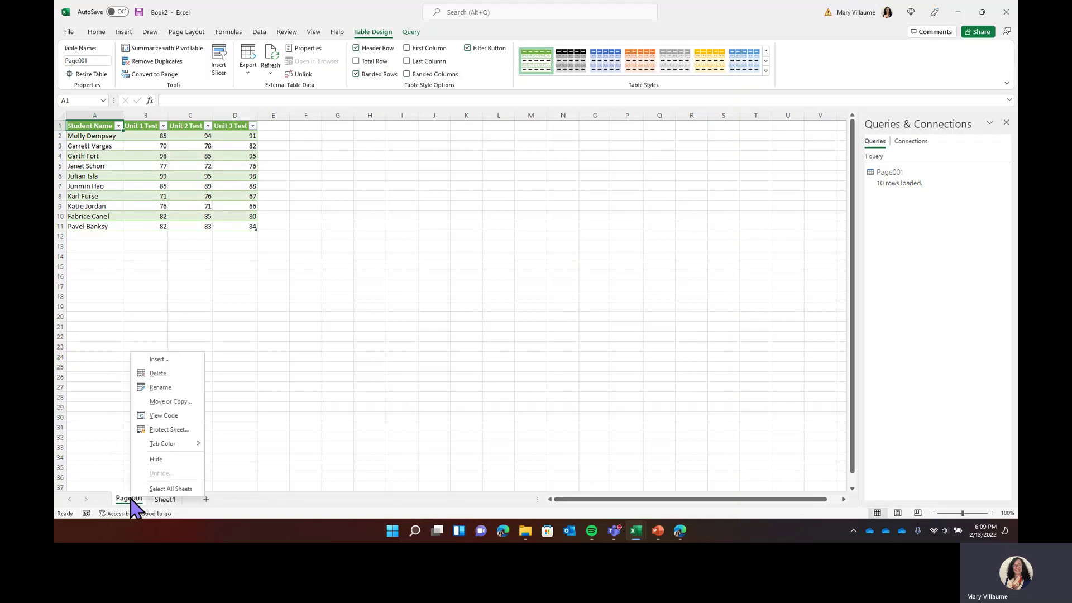
click(160, 387)
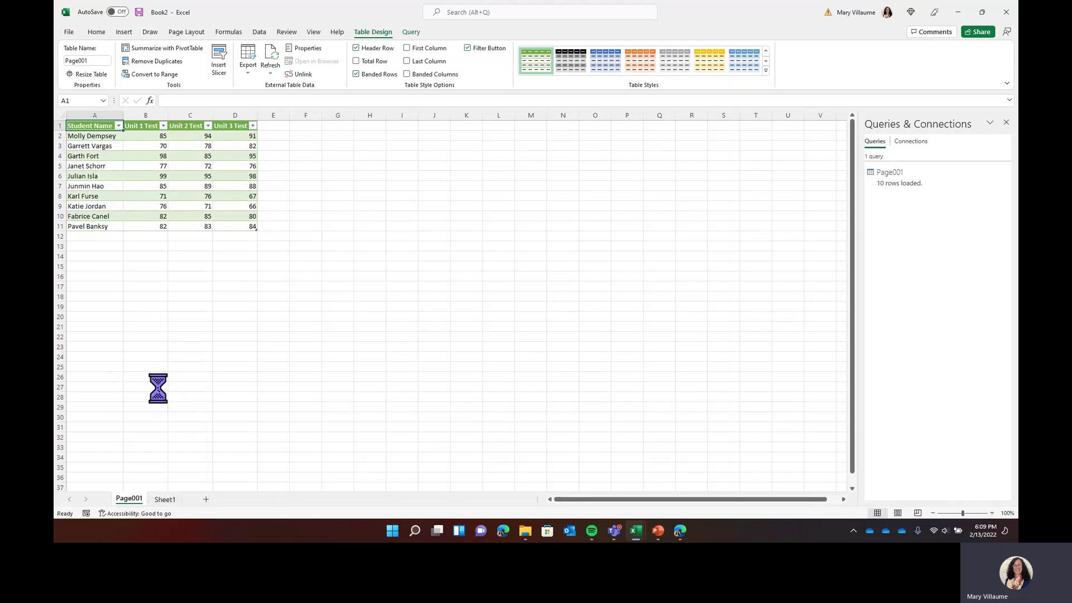
text(S)
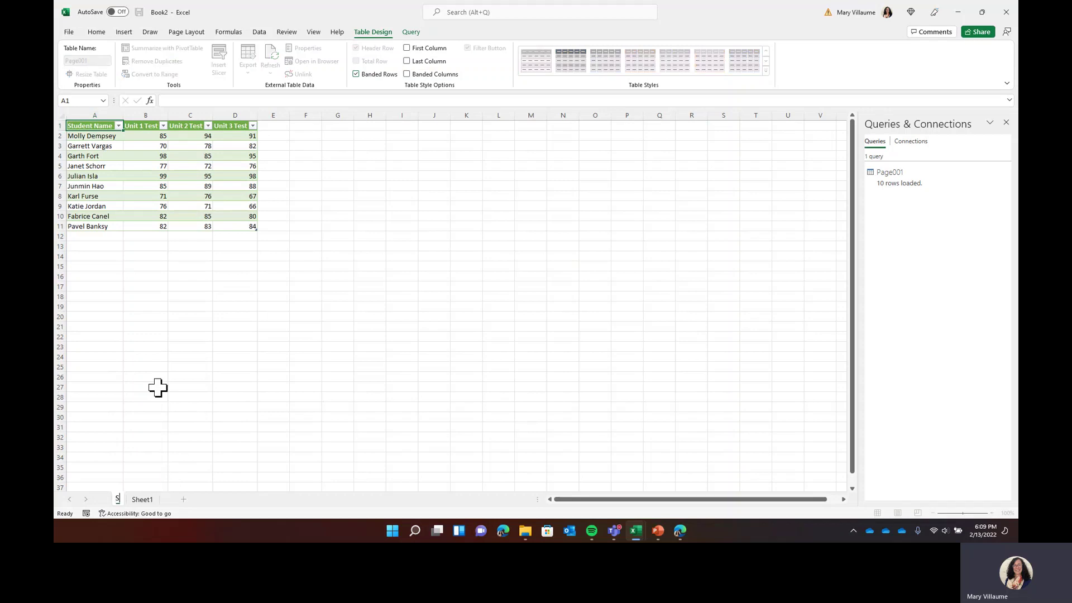
text(tudent Data)
click(154, 417)
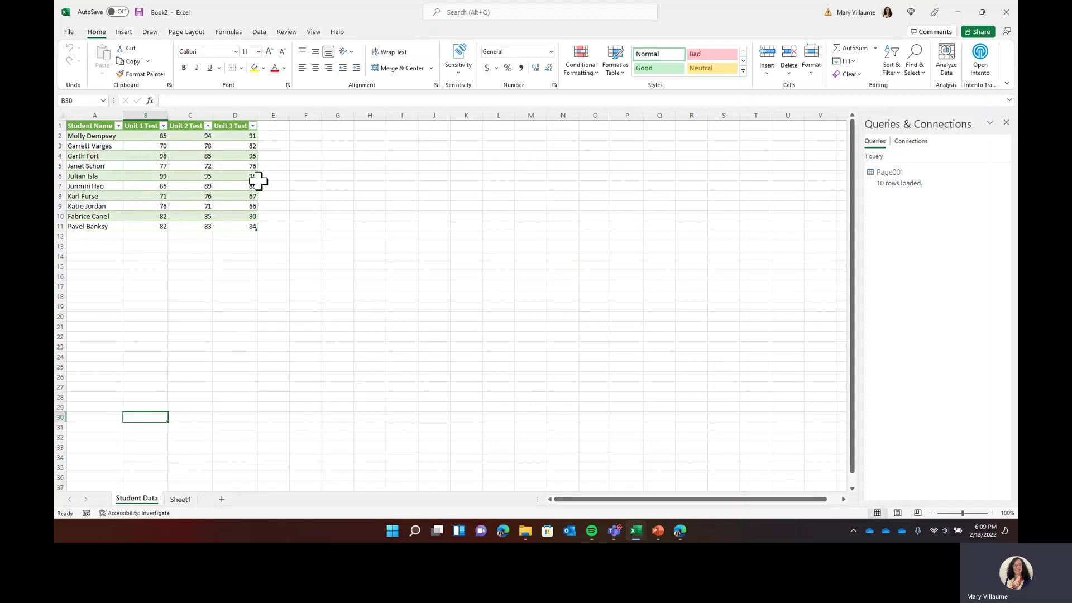
click(259, 34)
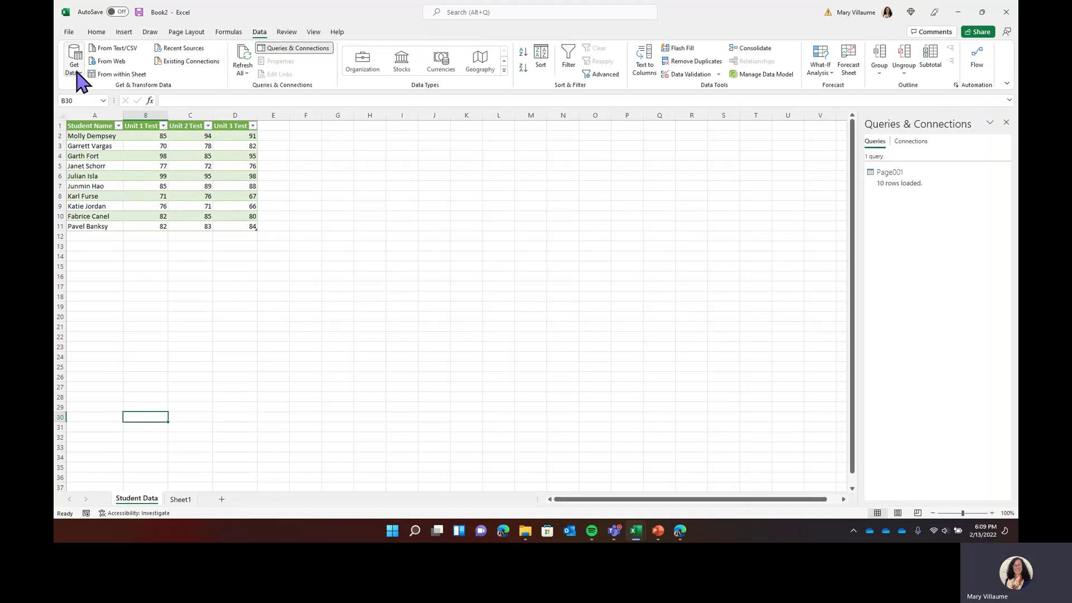
click(77, 70)
mouse_move(106, 92)
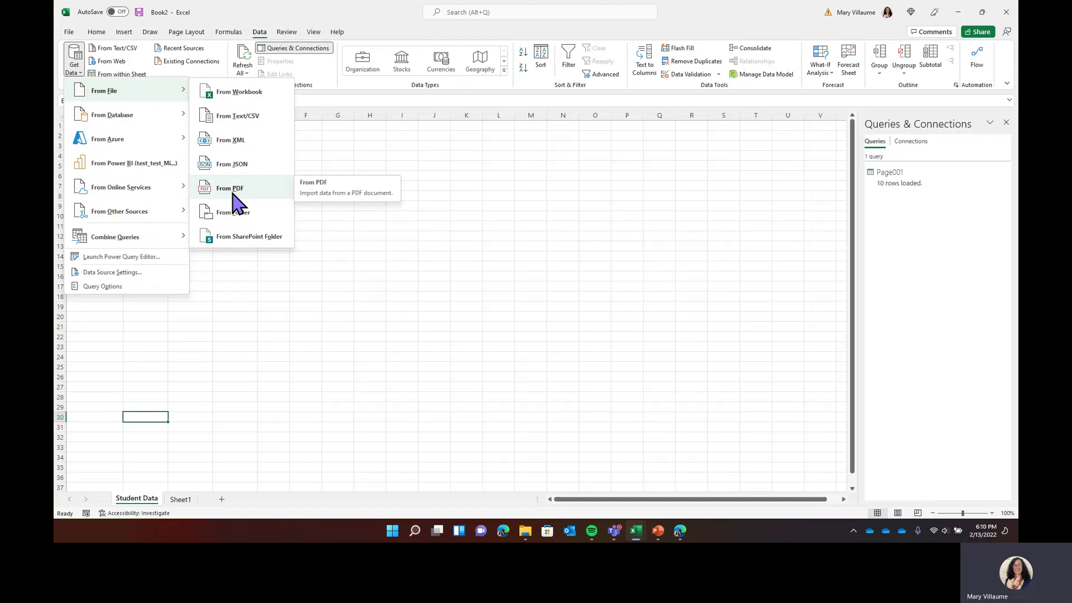
click(344, 314)
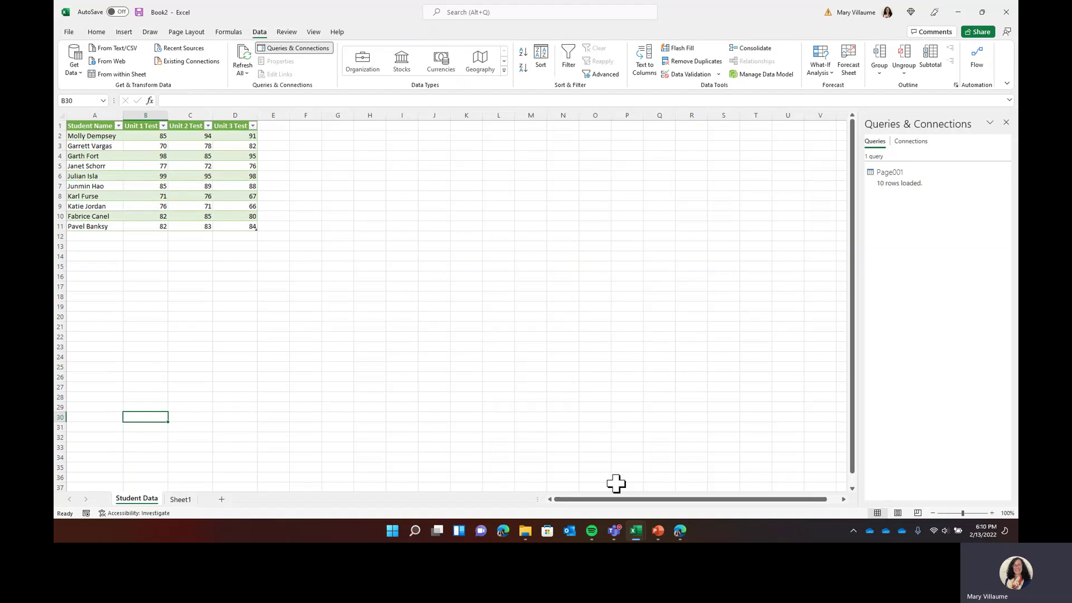
- Switch to PowerPoint to show the slide on using flash fill, and return to the Book2 workbook in Excel
click(659, 533)
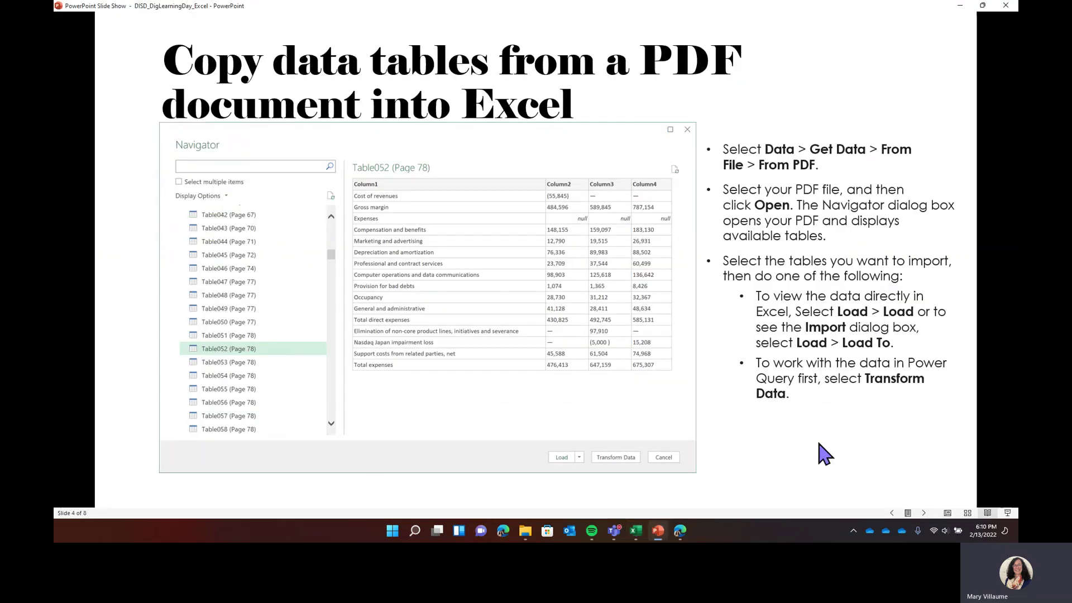
click(923, 513)
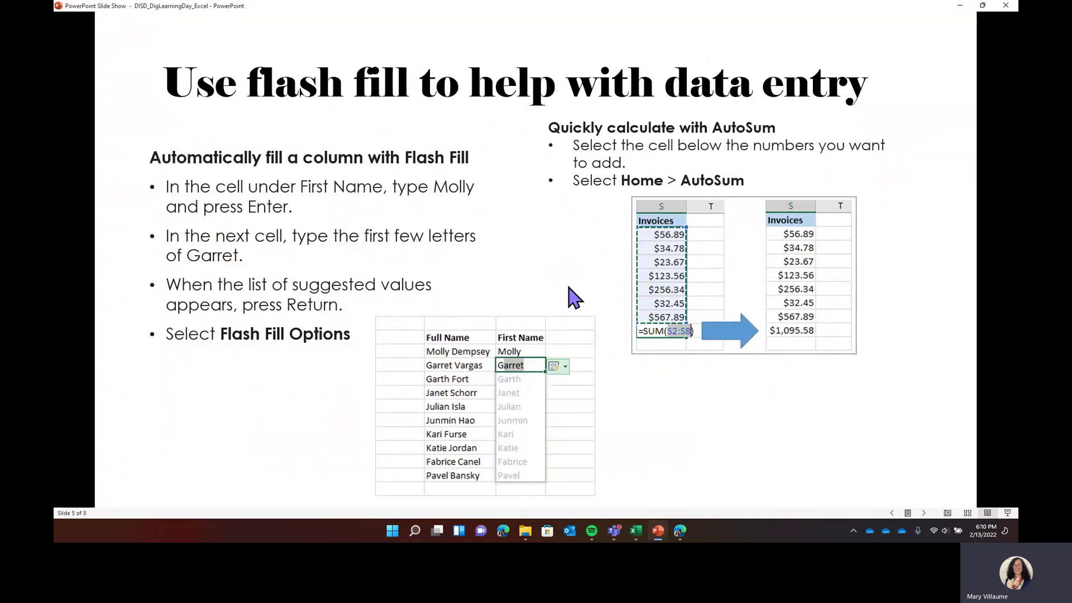
mouse_move(638, 536)
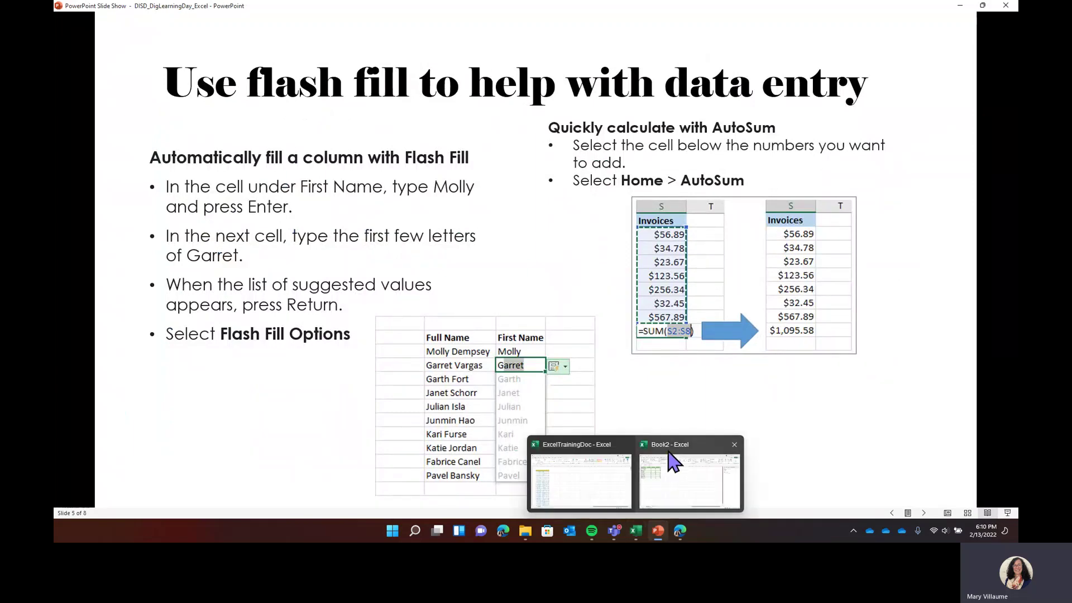
click(673, 458)
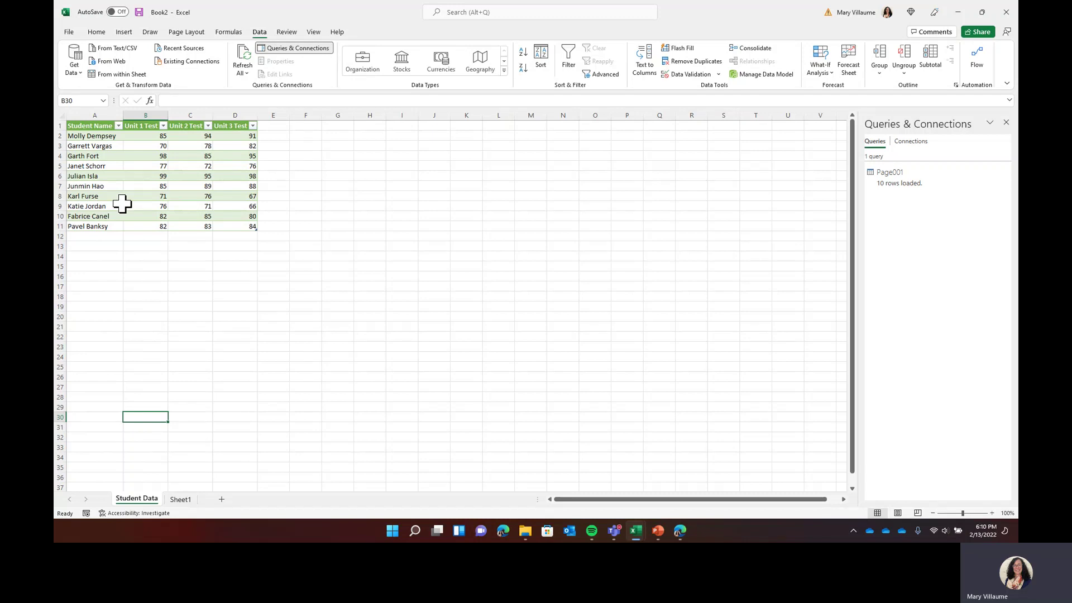
- Insert two blank table columns between the Student Name and Unit 1 Test columns
click(139, 114)
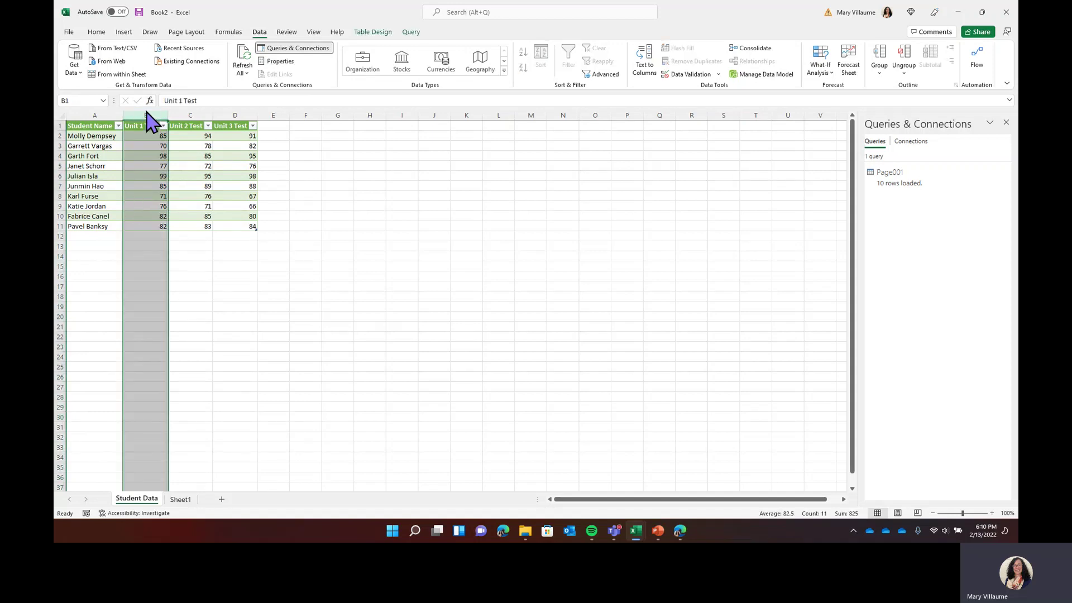
right_click(137, 117)
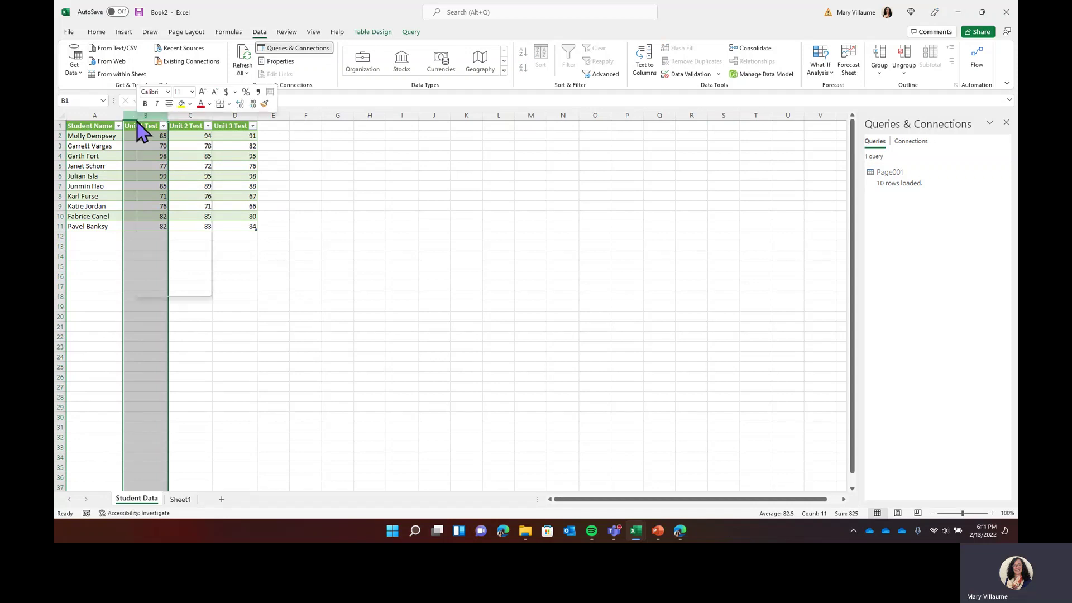
click(163, 203)
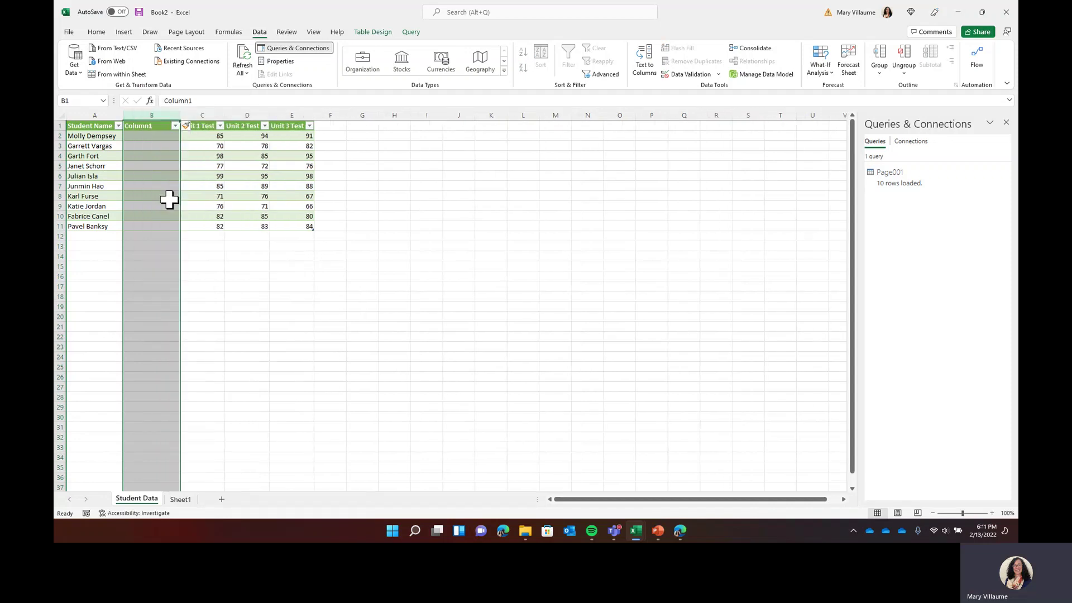
right_click(152, 114)
click(180, 206)
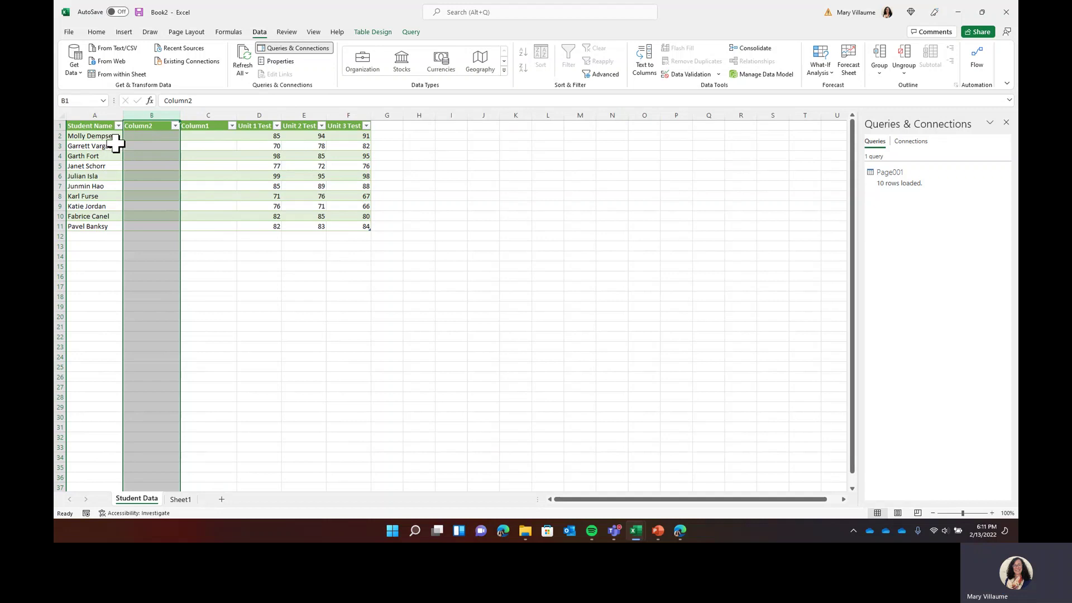
- Rename the two new column headers, B1 as First Name and C1 as Last Name
click(146, 126)
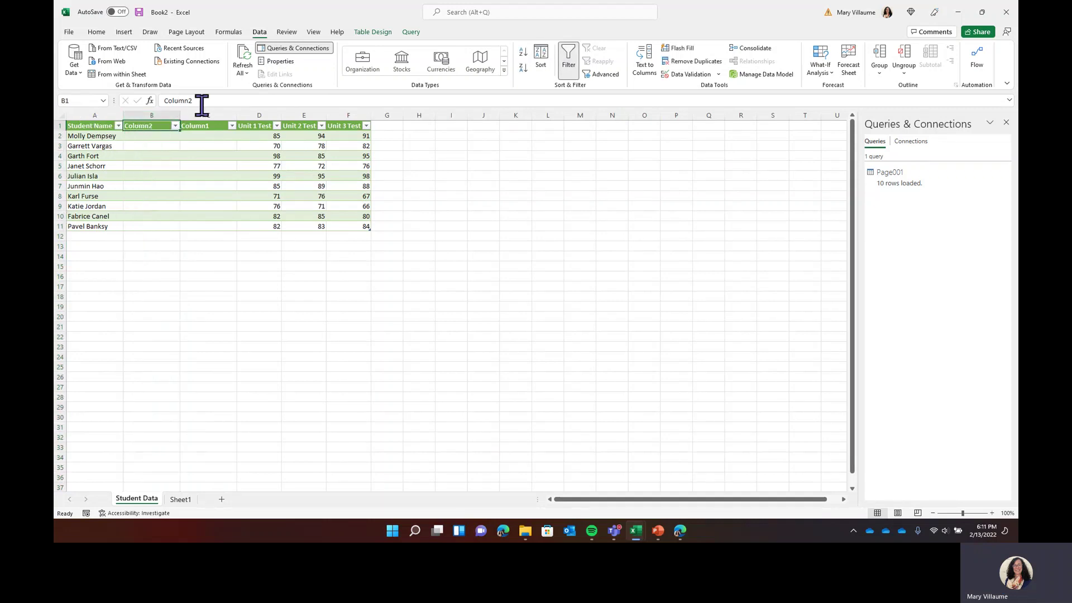
drag(195, 101, 161, 100)
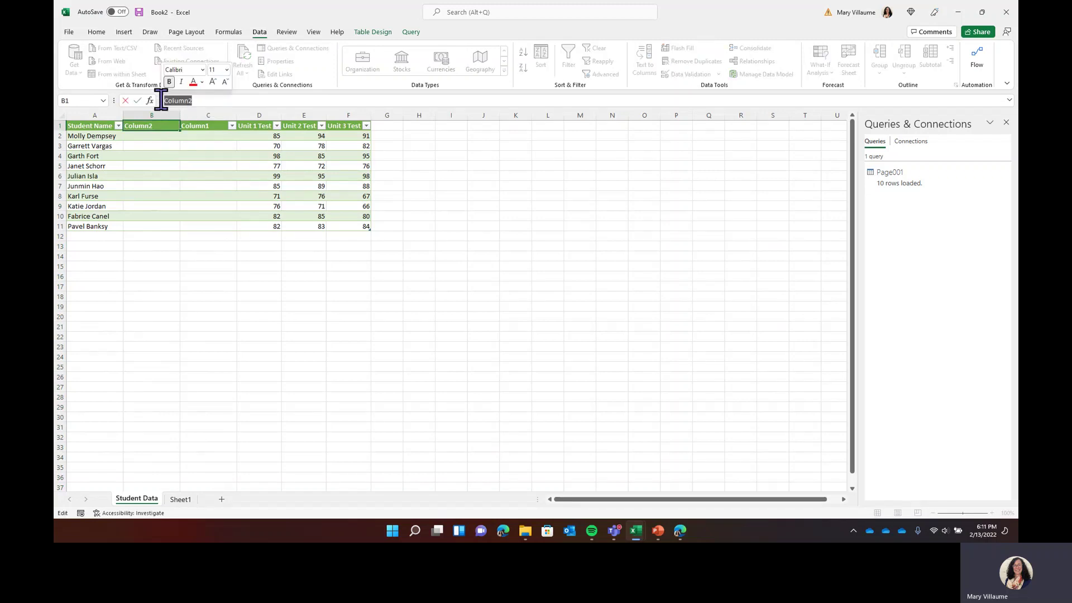
text(First Name)
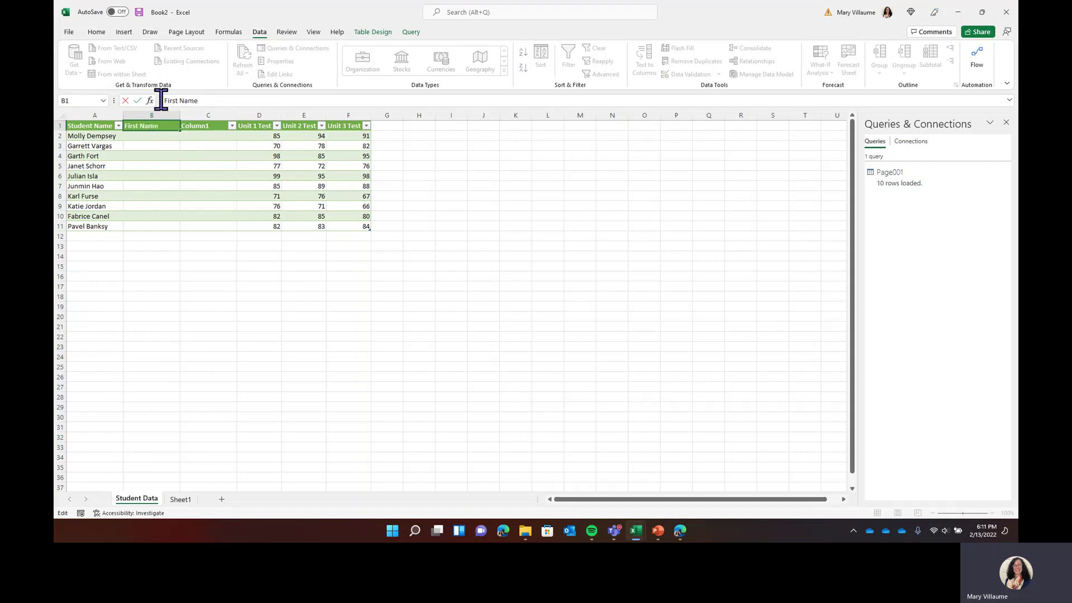
click(207, 127)
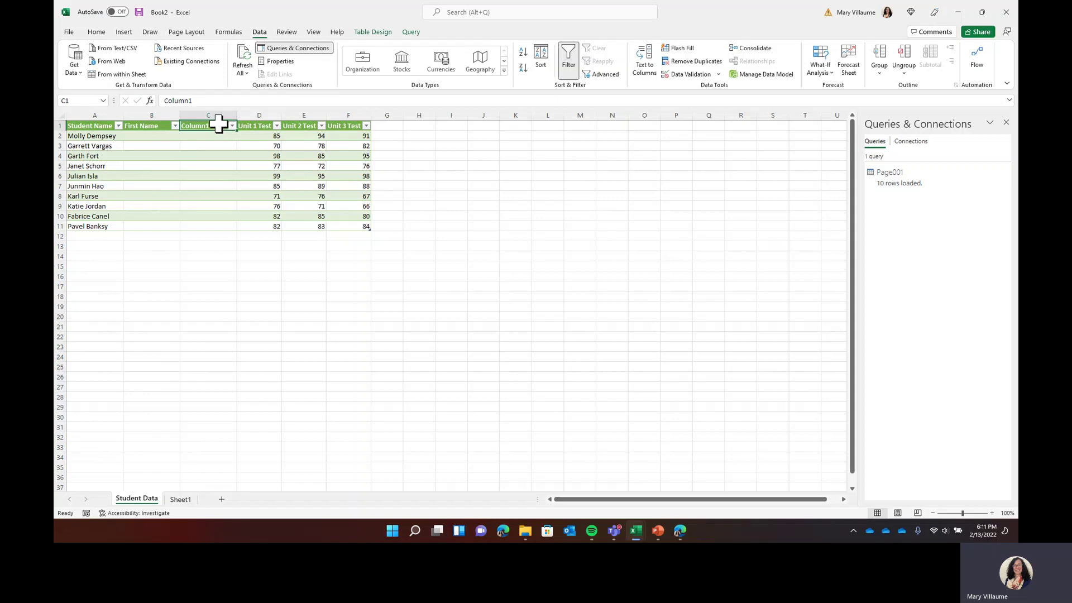
click(192, 113)
double_click(163, 100)
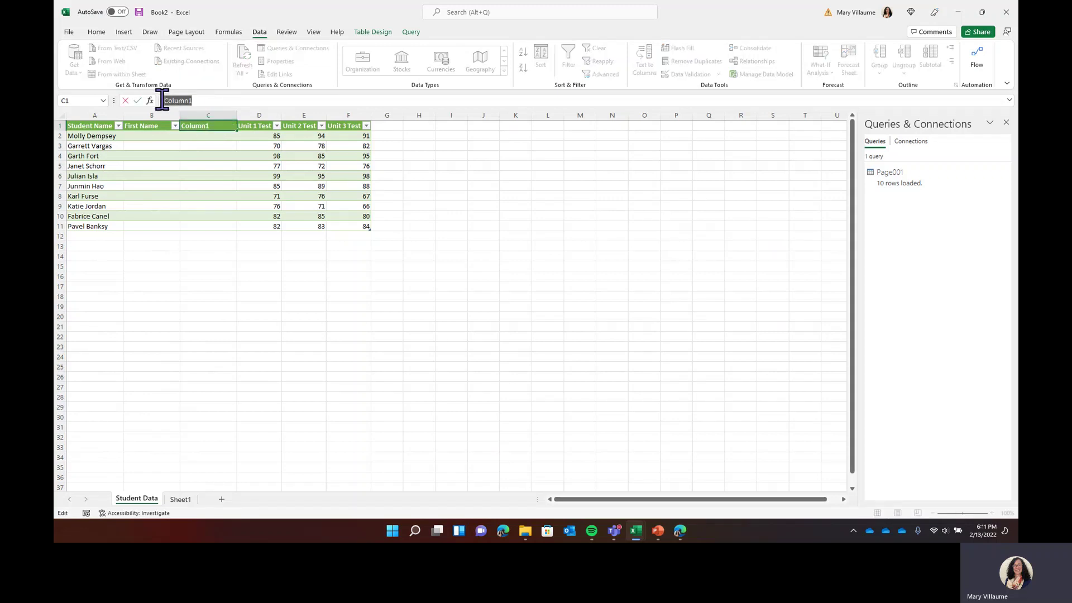
text(Last Name)
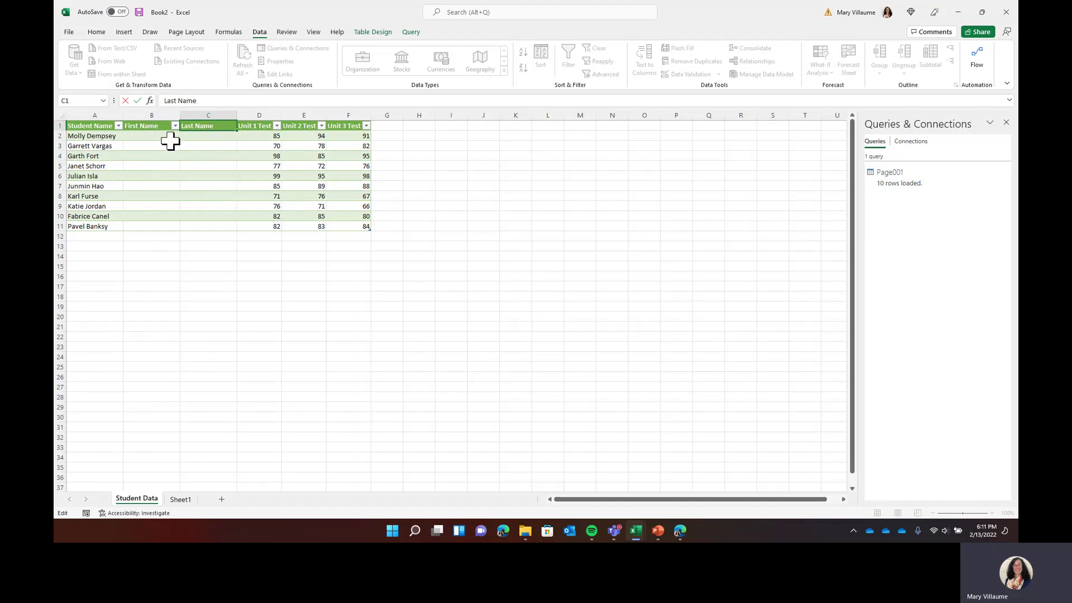
- Enter the first two students' first names from B2 down, Flash Fill the rest of the First Name column and accept the suggestions
click(154, 134)
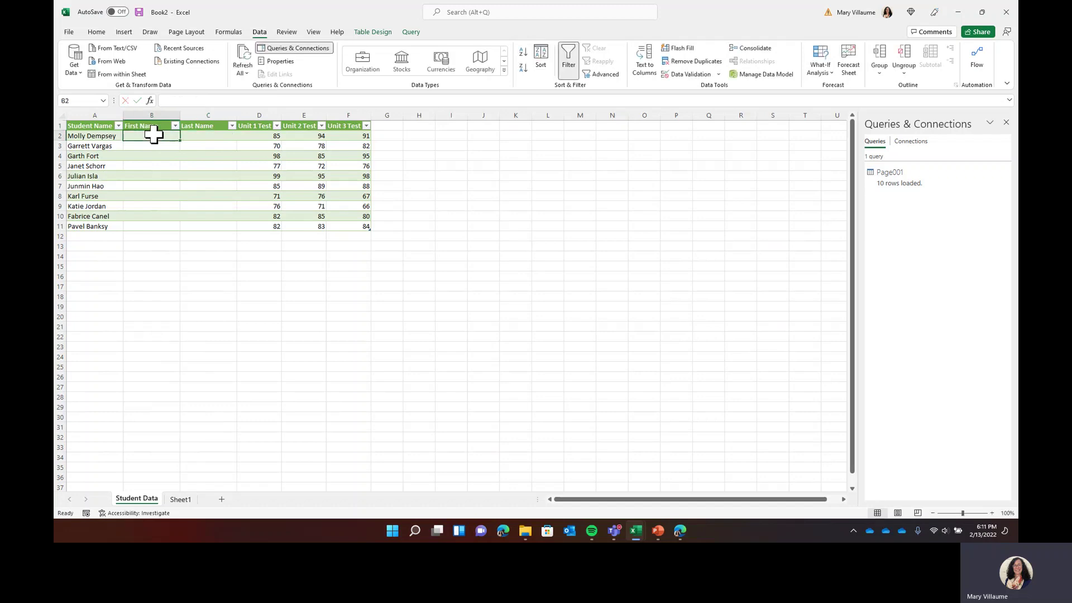
text(Molly)
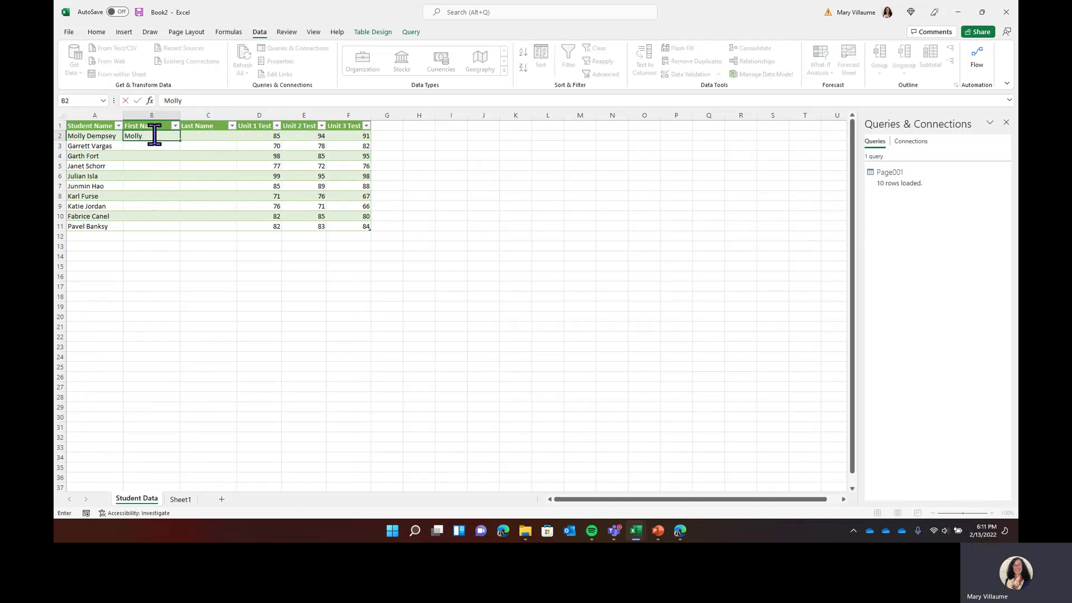
key(Return)
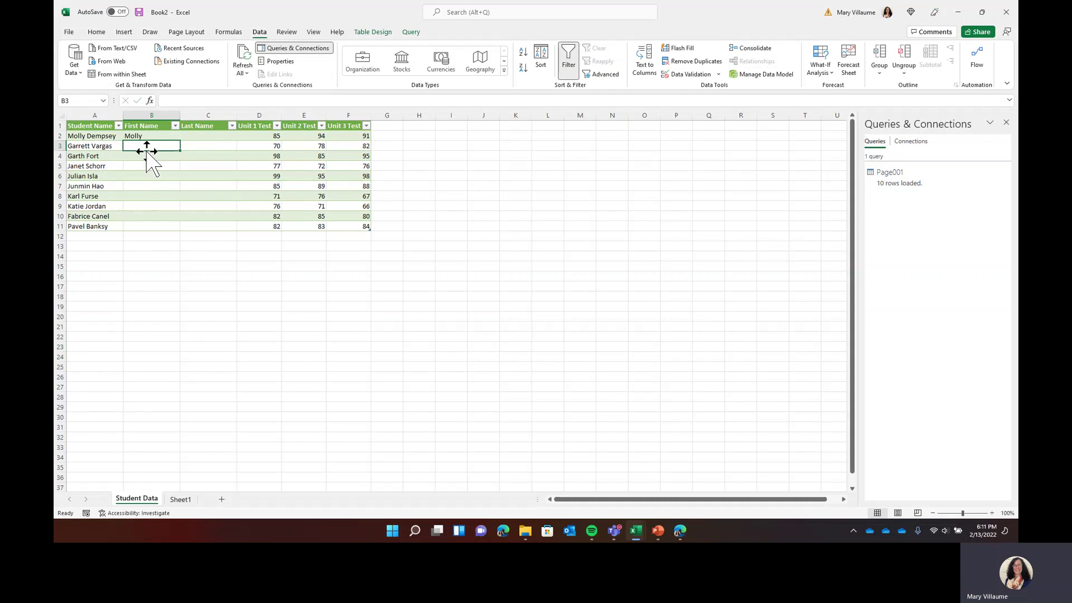
text(Garrett)
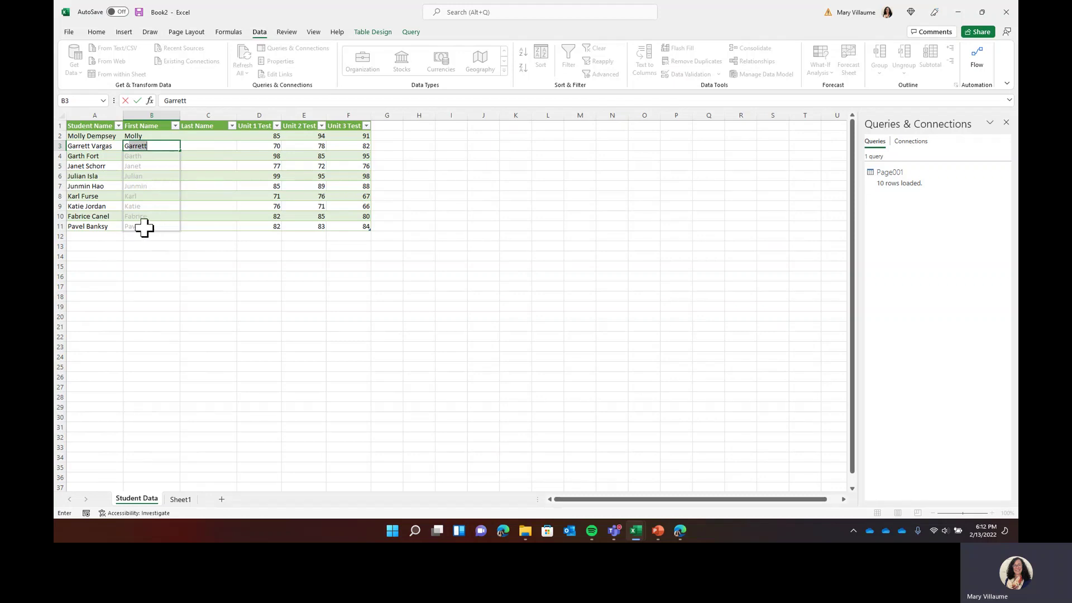
click(164, 229)
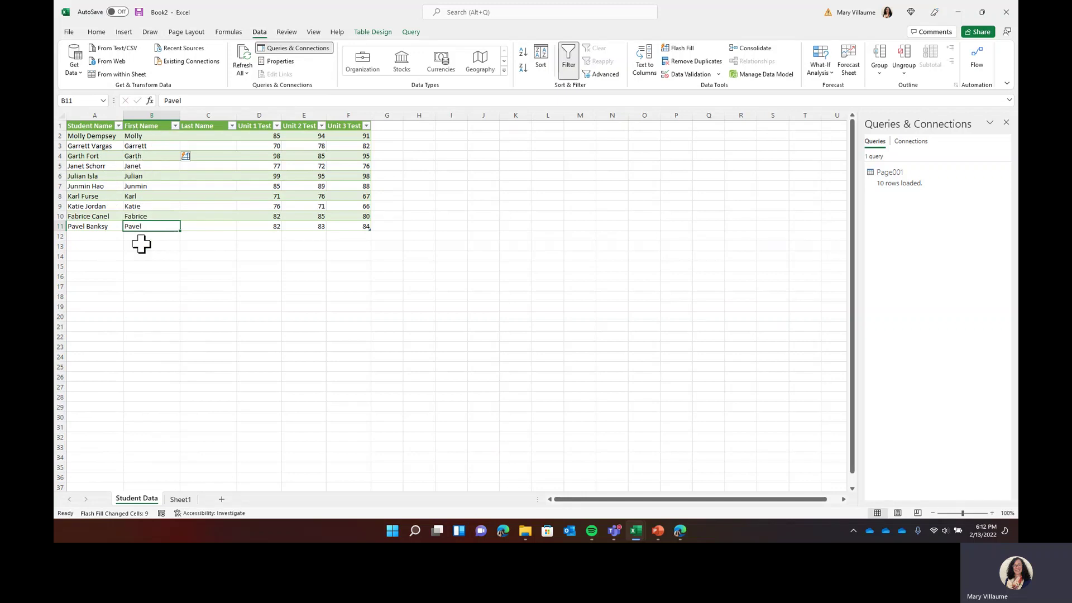
click(187, 156)
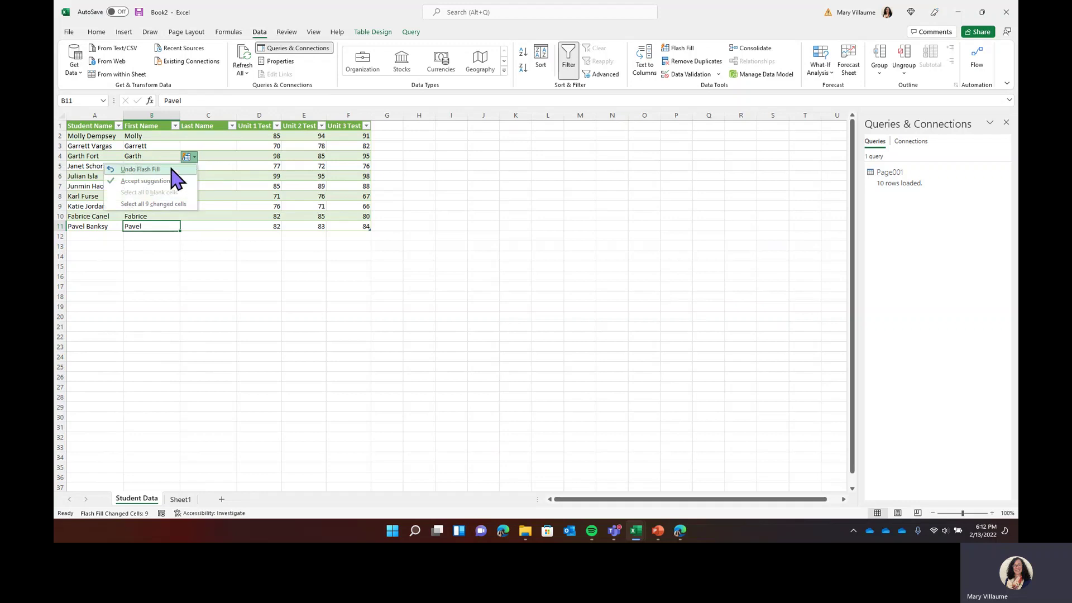
click(146, 181)
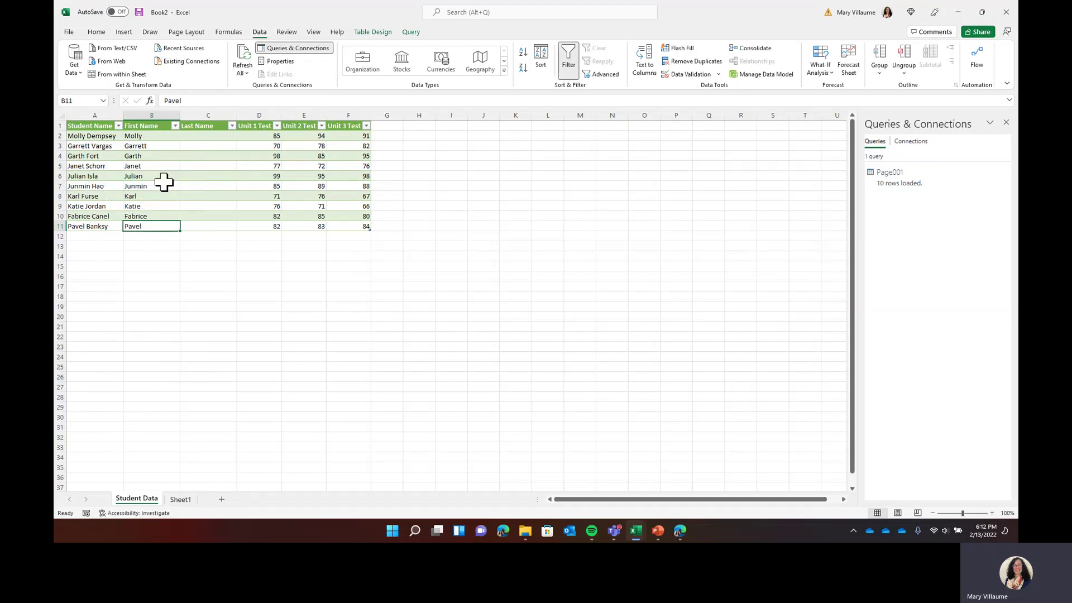
- Enter the first two students' last names from C2 down, Flash Fill the rest of the Last Name column and accept the suggestions
click(211, 137)
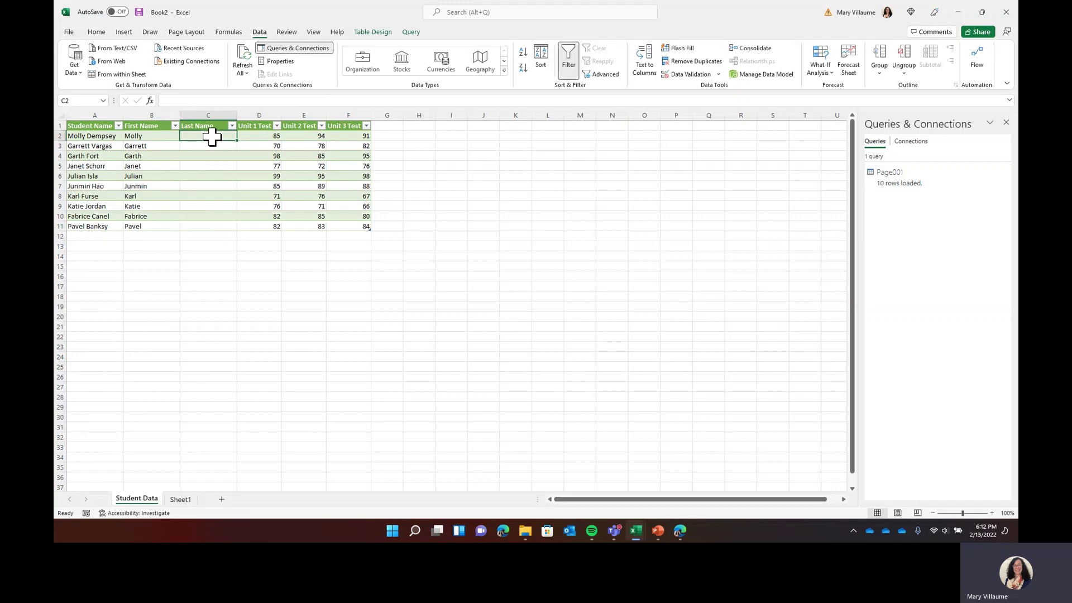
text(De)
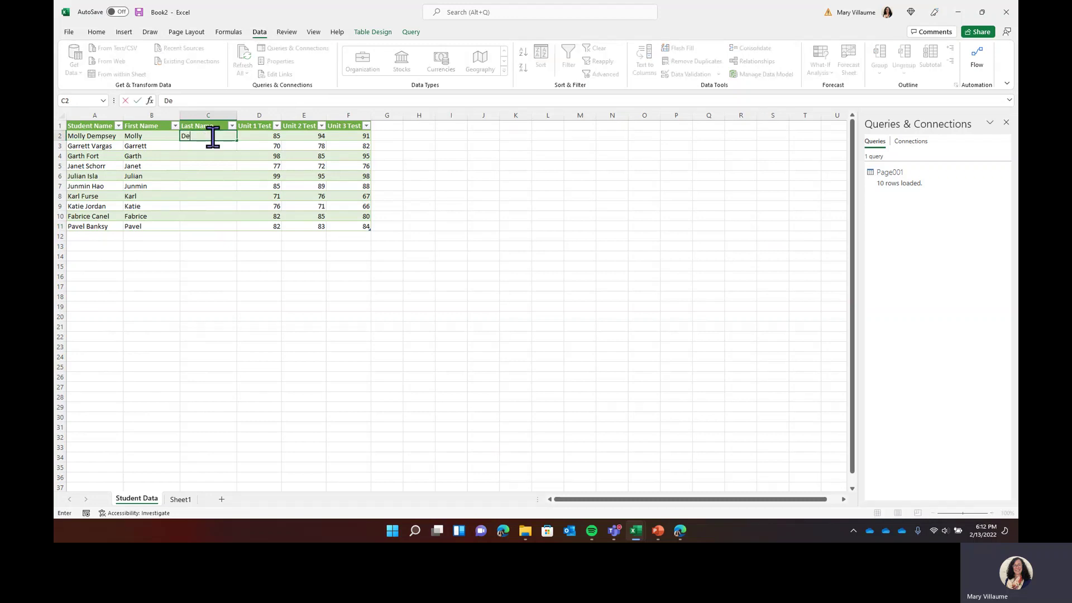
text(mpsey)
key(Return)
text(Vargas)
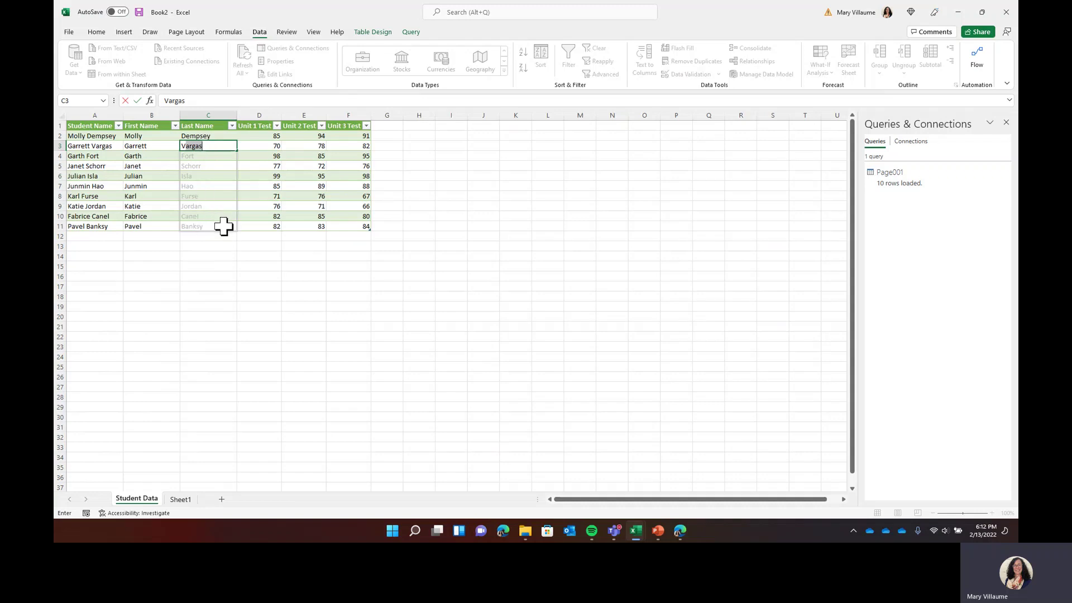
click(227, 227)
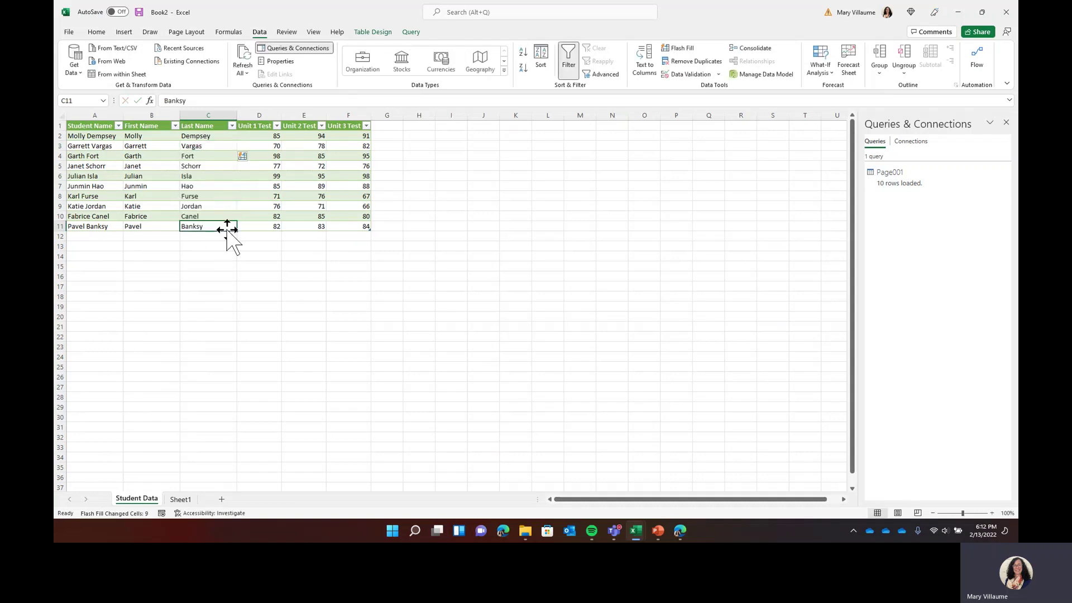
click(251, 160)
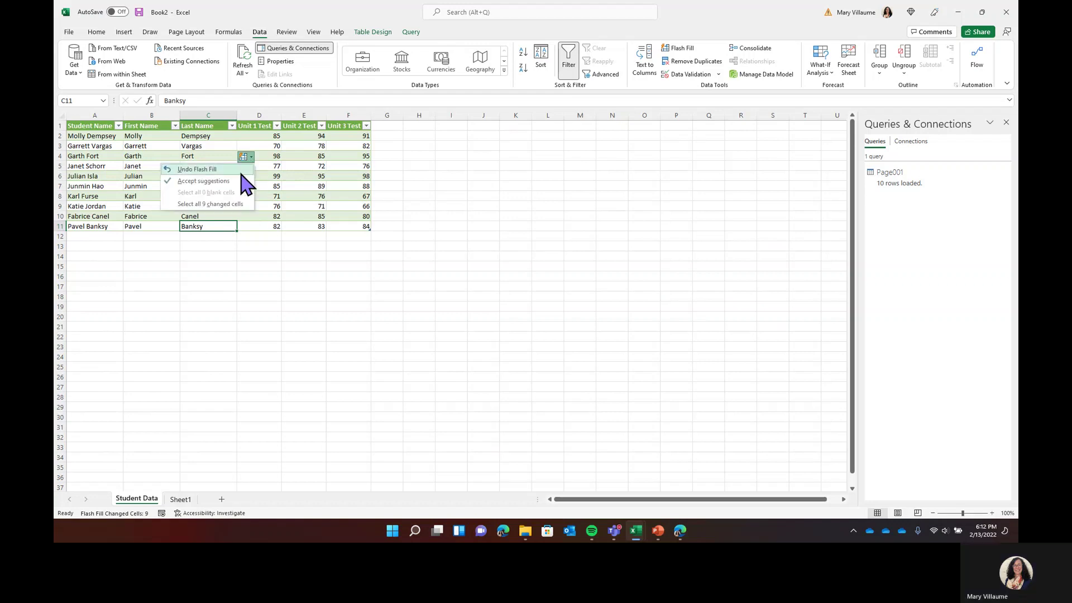
click(207, 182)
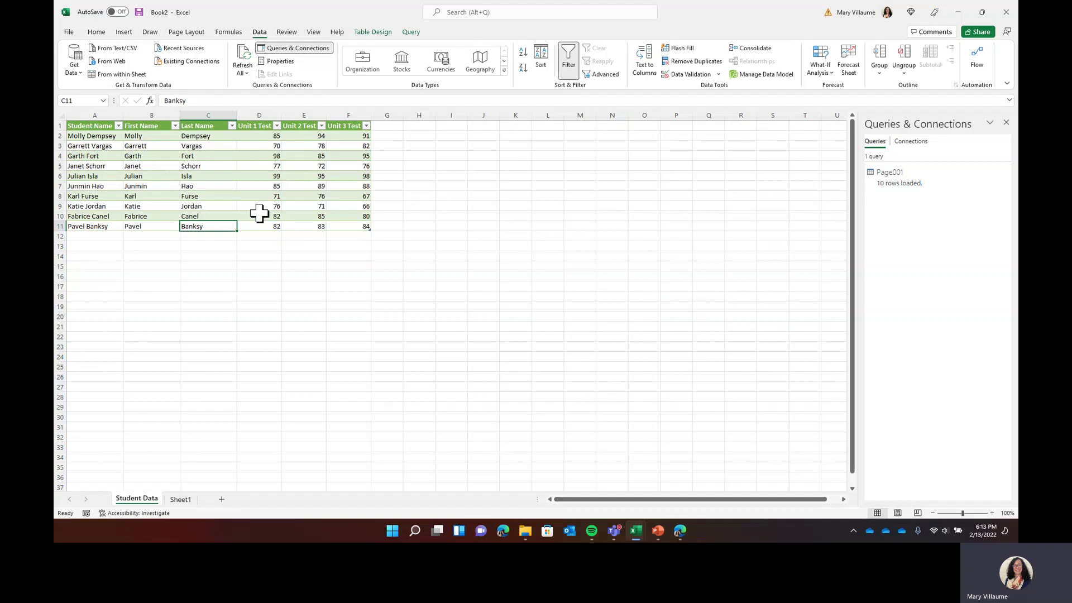
- Switch to PowerPoint to view the AutoSum instructions on the flash fill slide, and return to the Book2 workbook in Excel
click(658, 532)
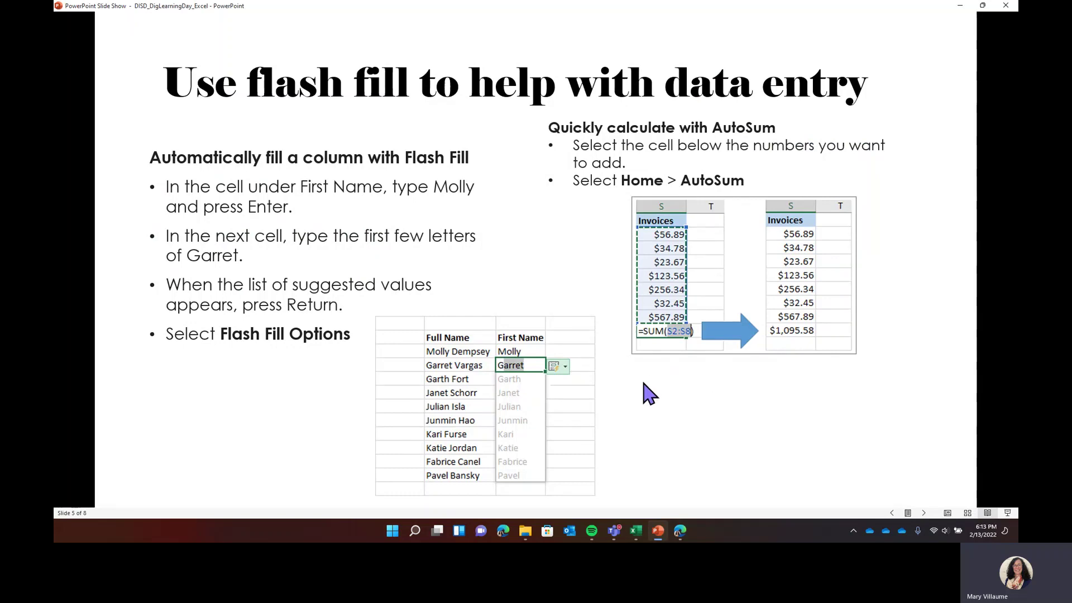
mouse_move(636, 530)
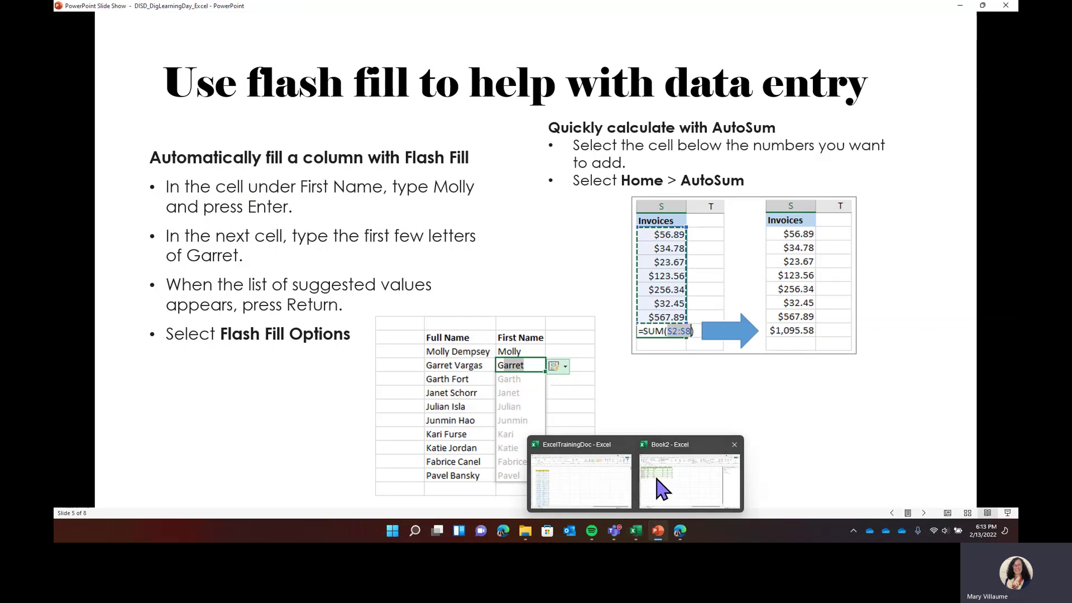
click(677, 459)
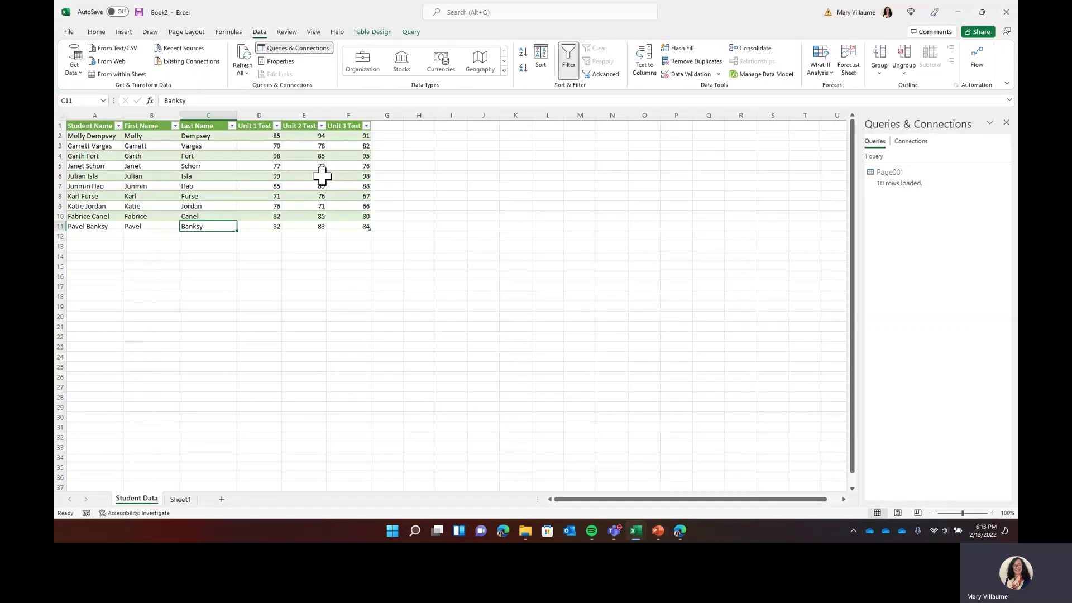
click(262, 136)
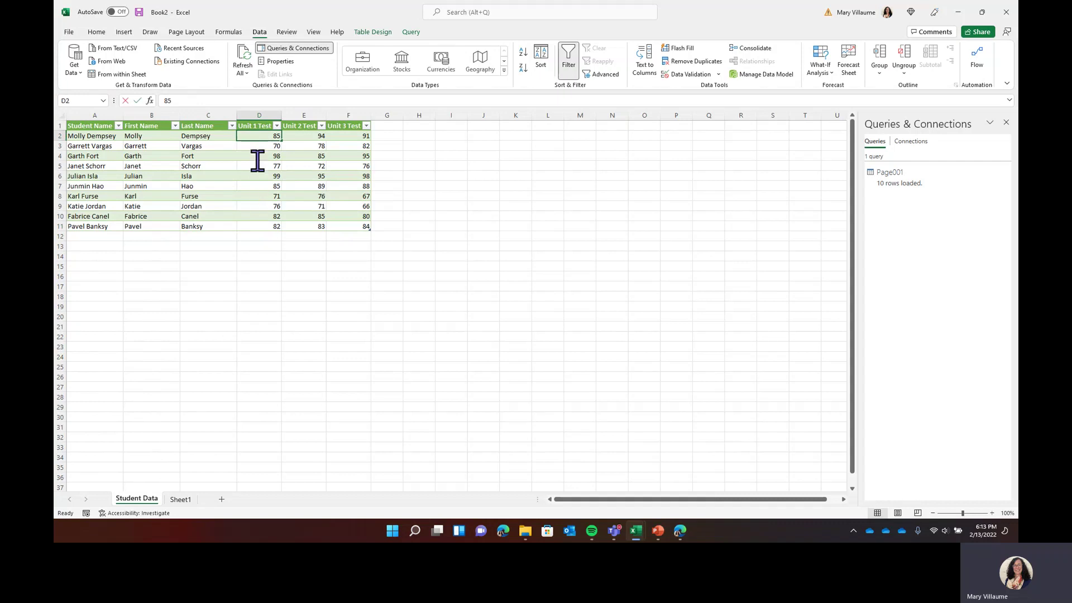
double_click(257, 136)
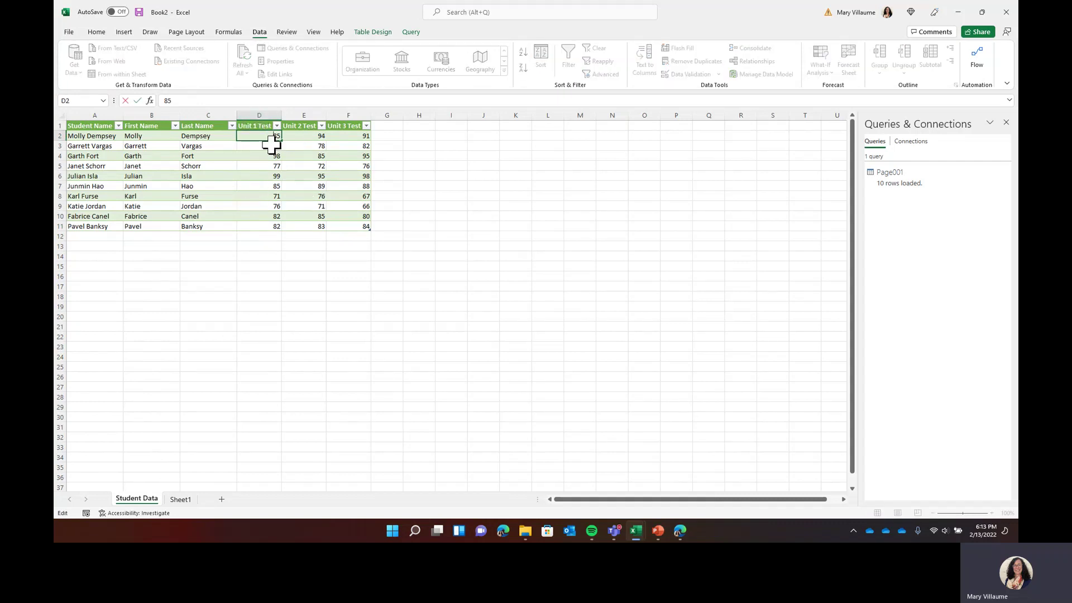
click(198, 156)
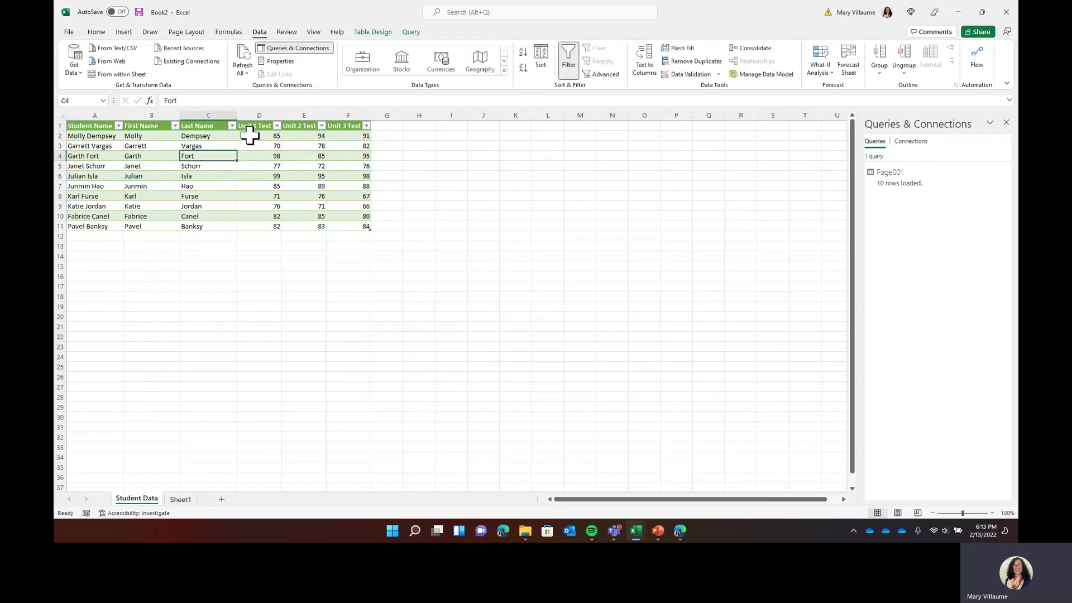
- Add the average of the Unit 1 Test scores in D2:D11 below the column using the Quick Analysis totals
drag(257, 135, 263, 226)
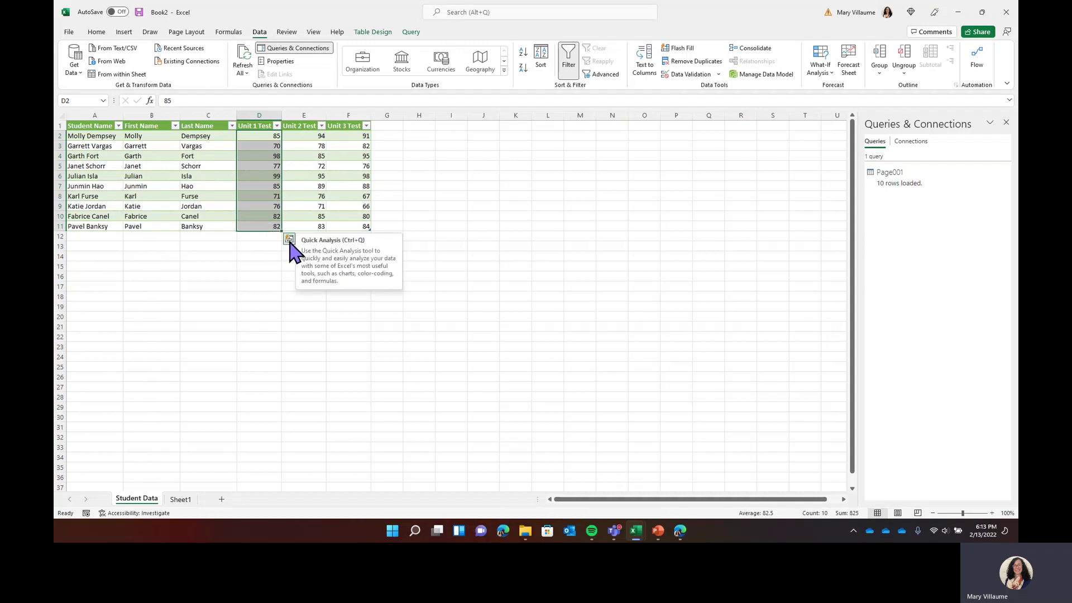
click(289, 240)
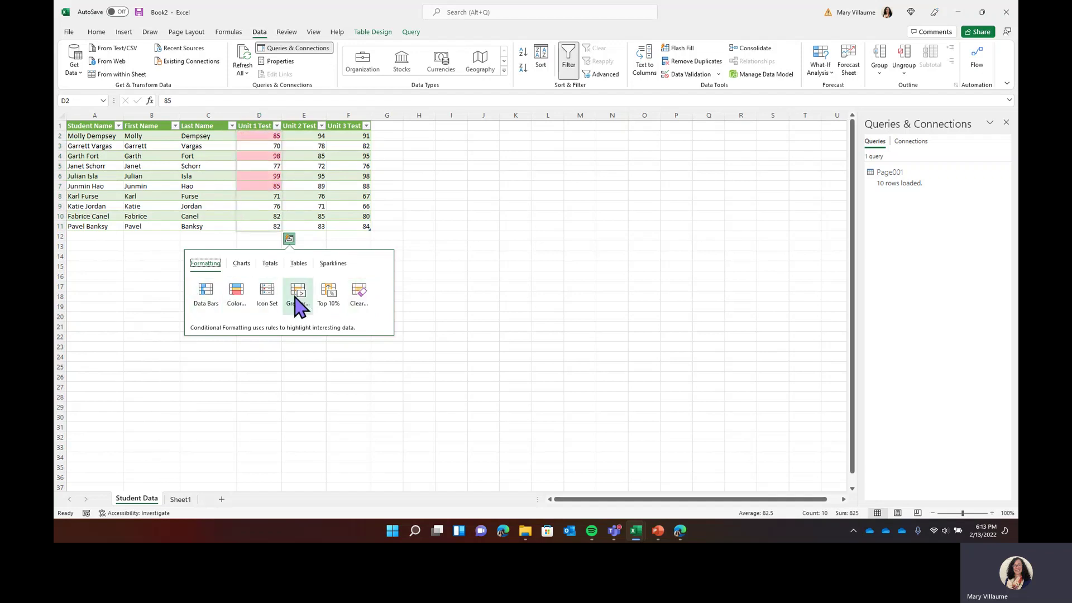
click(272, 264)
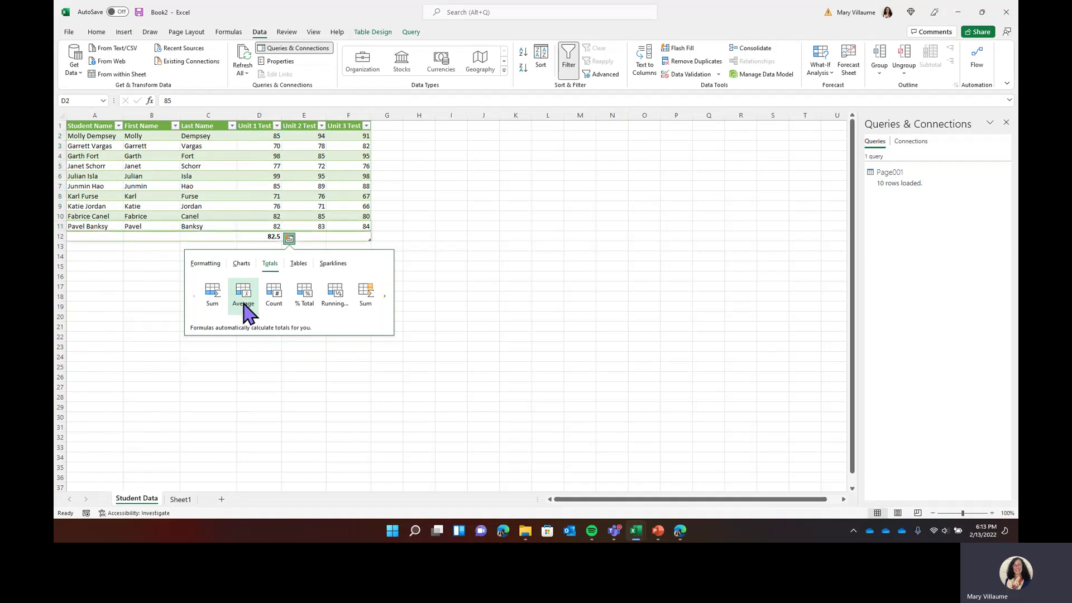
click(244, 296)
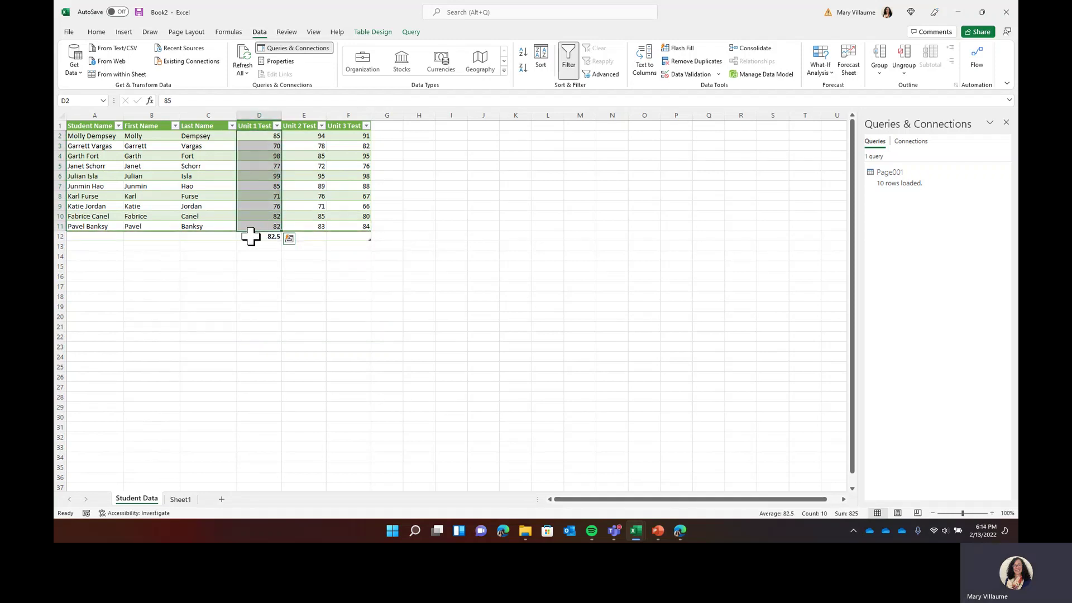
click(250, 236)
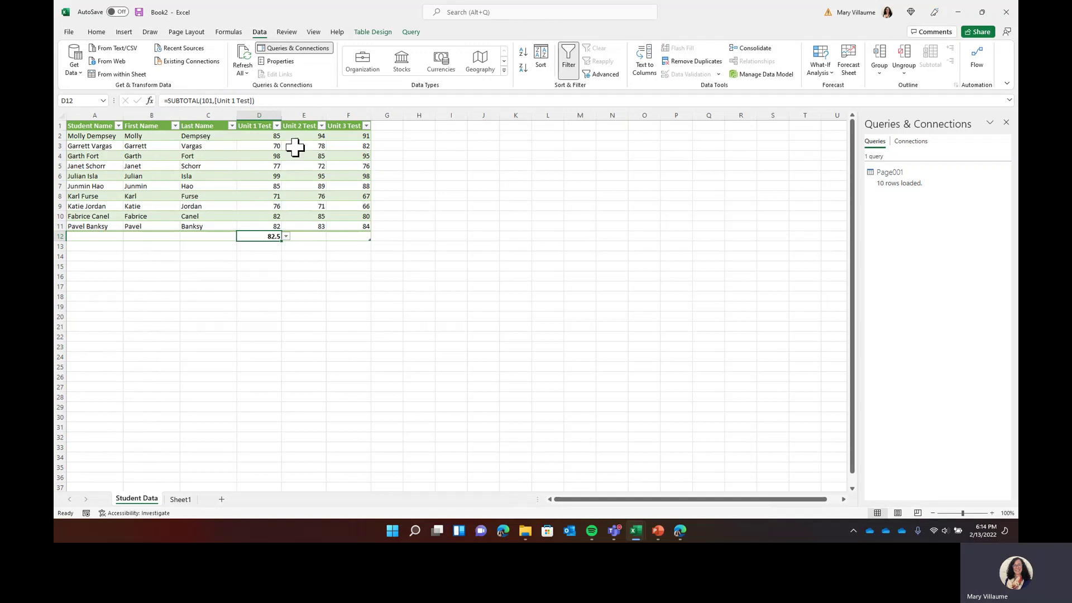
- Add the average of the Unit 2 Test scores in E2:E11 below the column using the Quick Analysis totals
drag(309, 135, 316, 227)
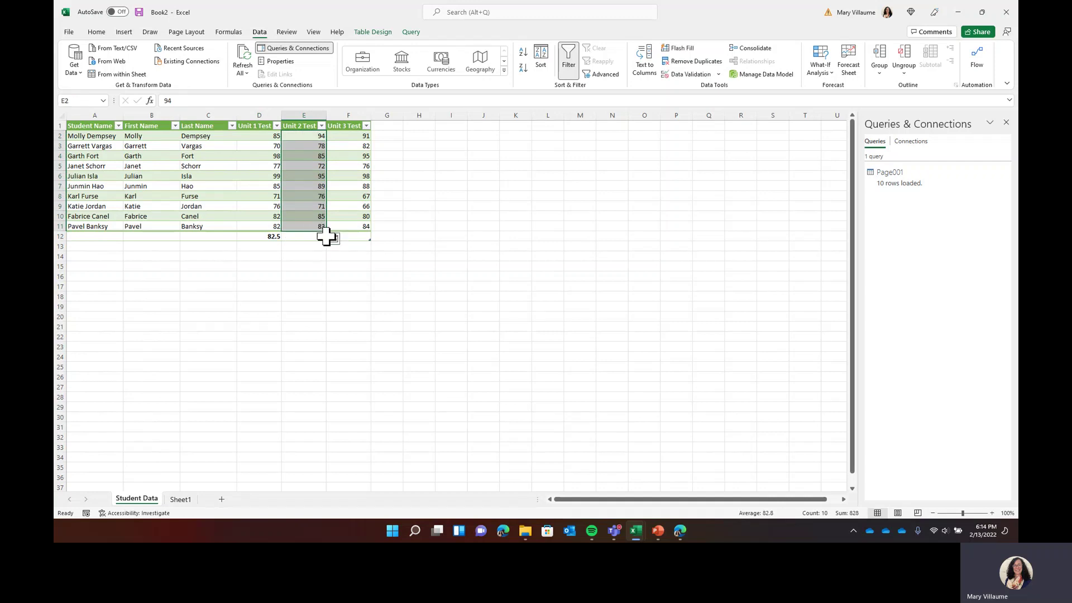
click(333, 238)
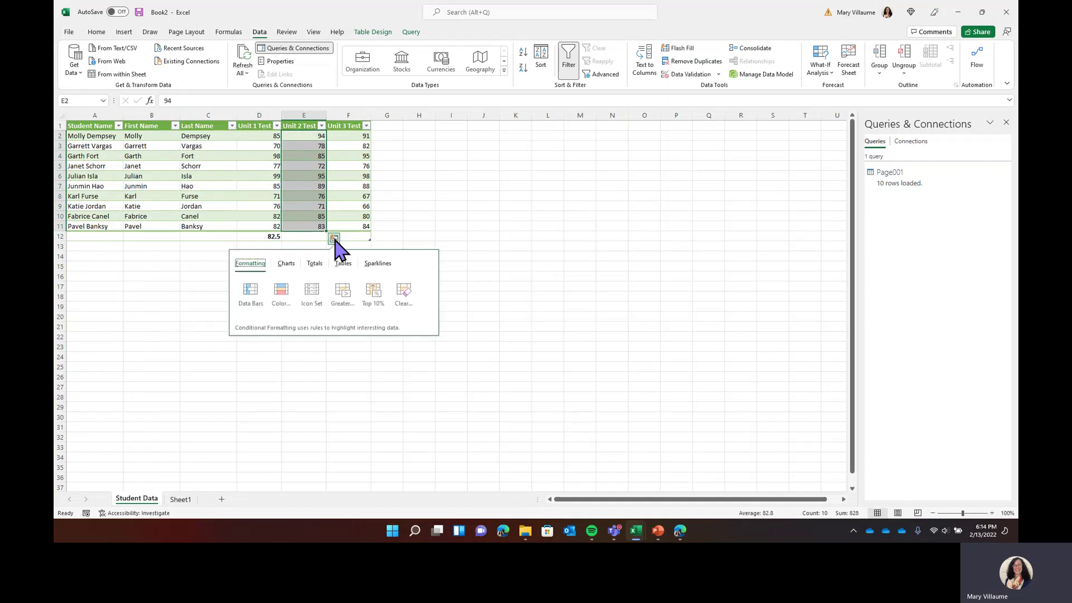
click(315, 265)
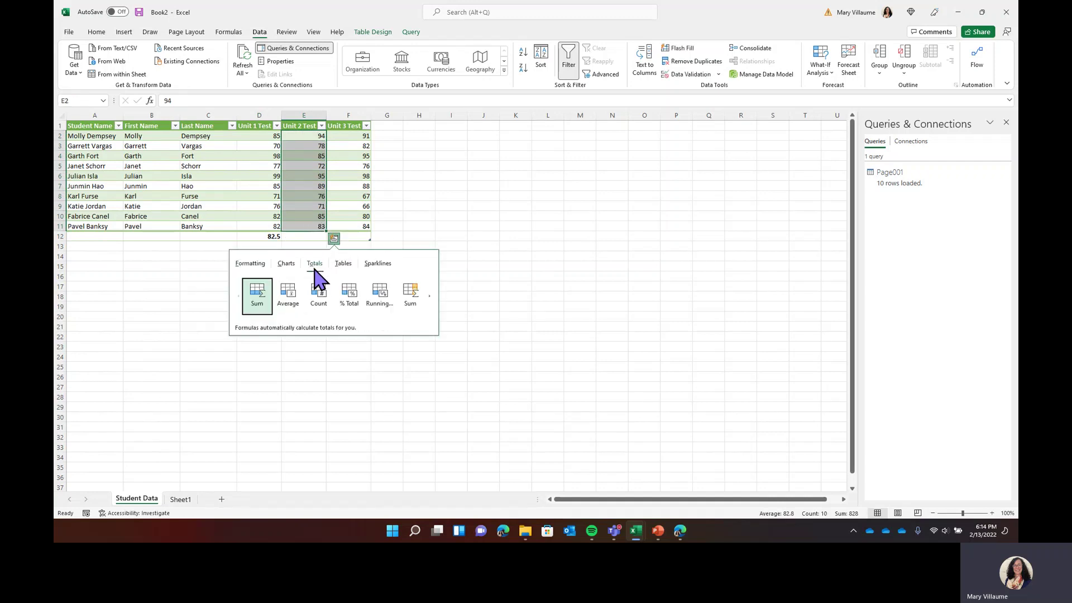
click(288, 302)
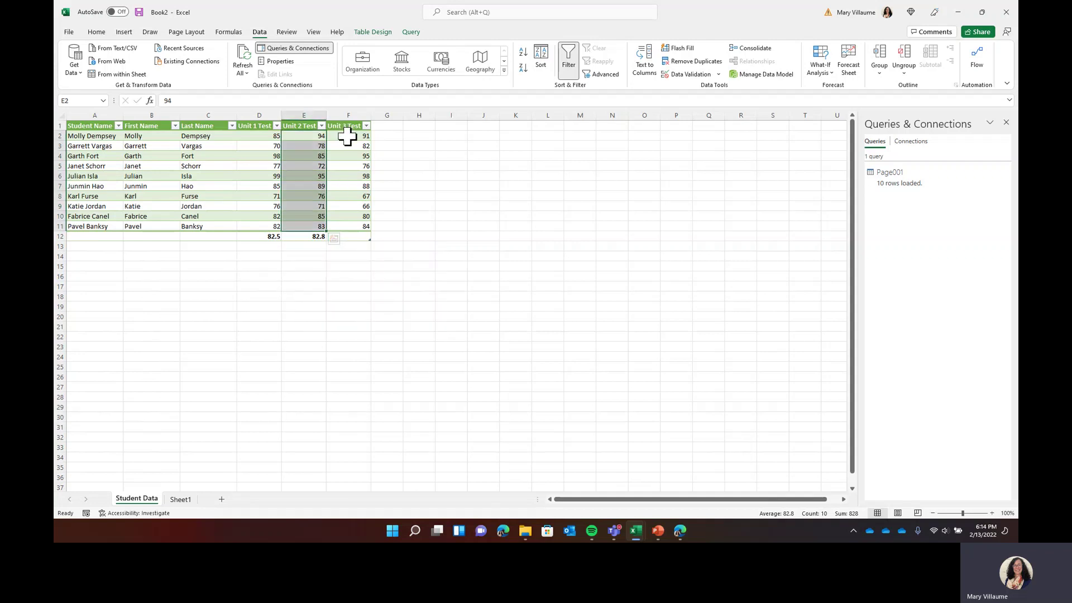
- Add the average of the Unit 3 Test scores in F2:F11 below the column using the Quick Analysis totals
drag(348, 137, 350, 226)
click(379, 239)
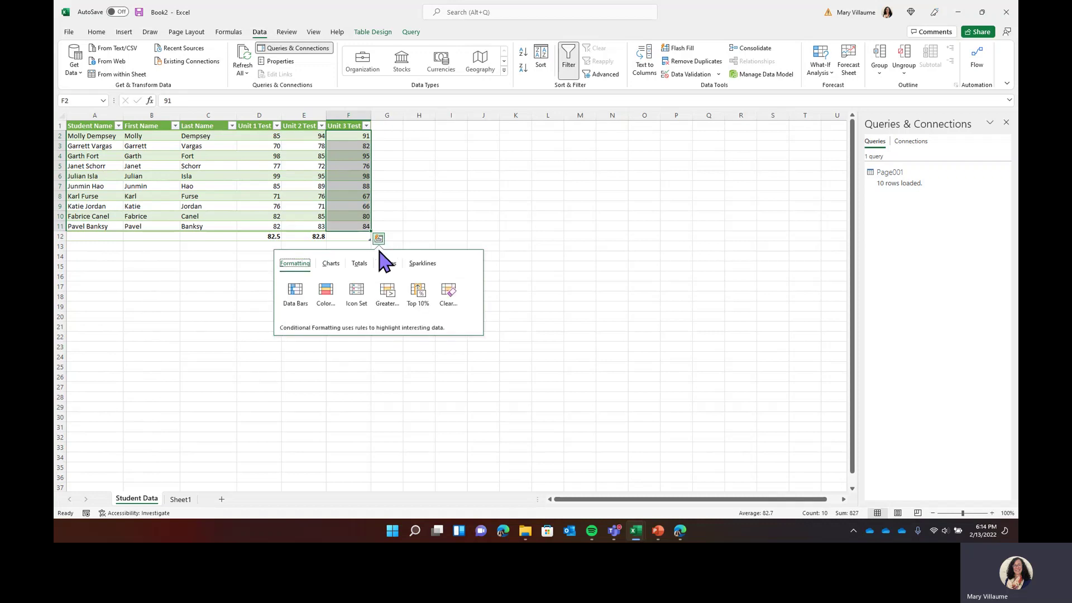
click(360, 263)
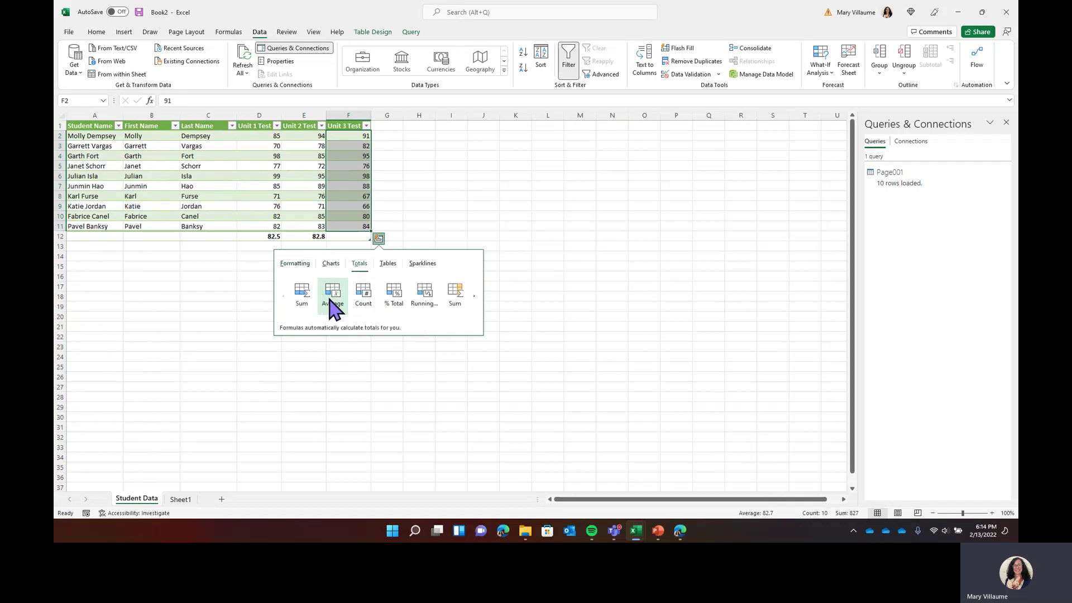
click(329, 299)
click(333, 326)
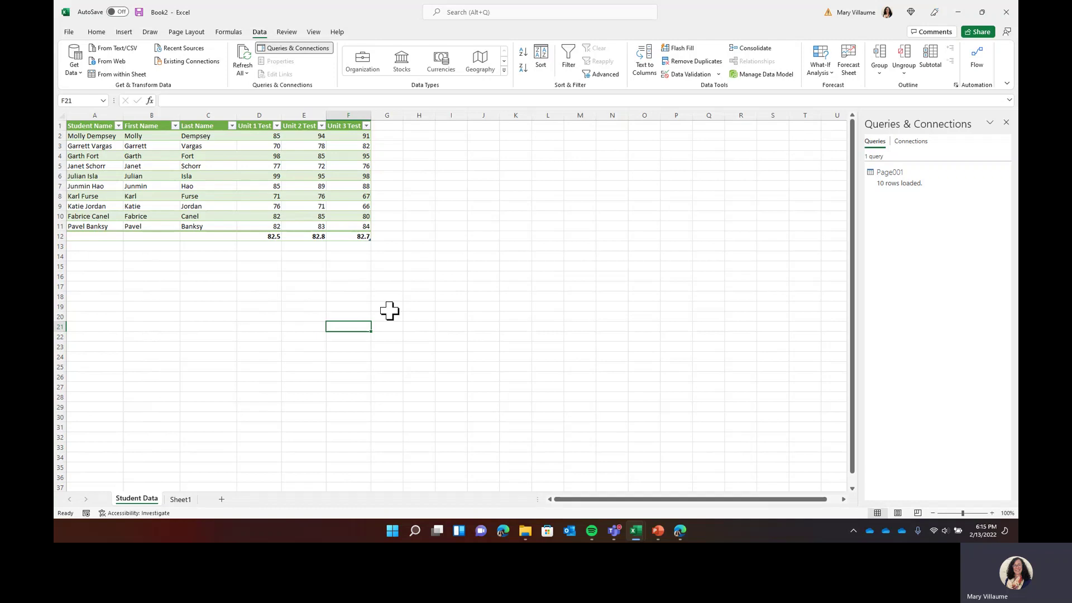
- Switch to PowerPoint, advance to the slide on creating a drop-down menu for data entry, and return to the Book2 workbook in Excel
click(659, 533)
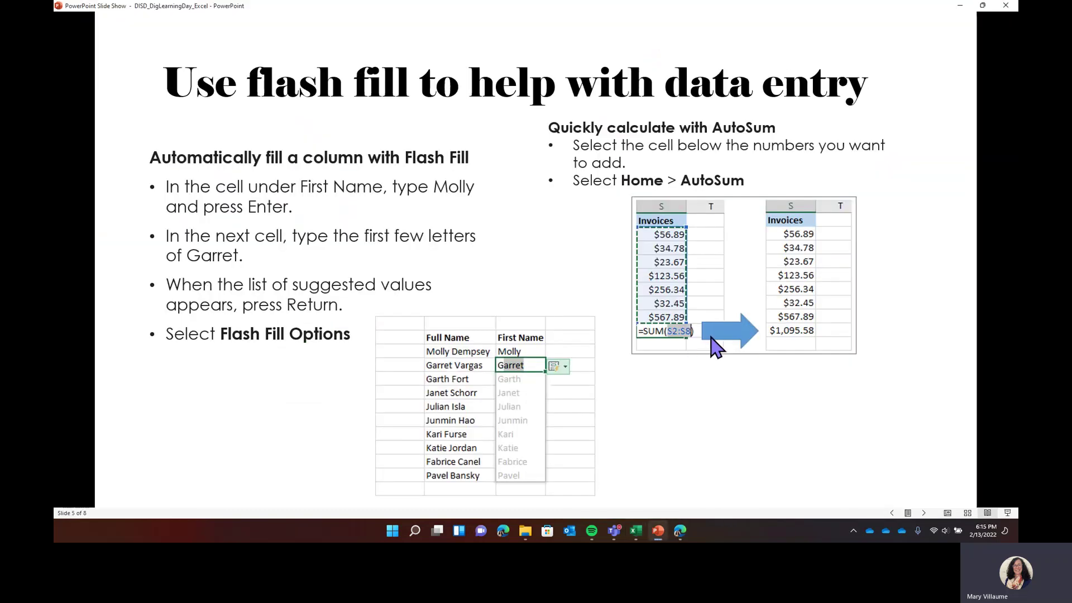
click(924, 513)
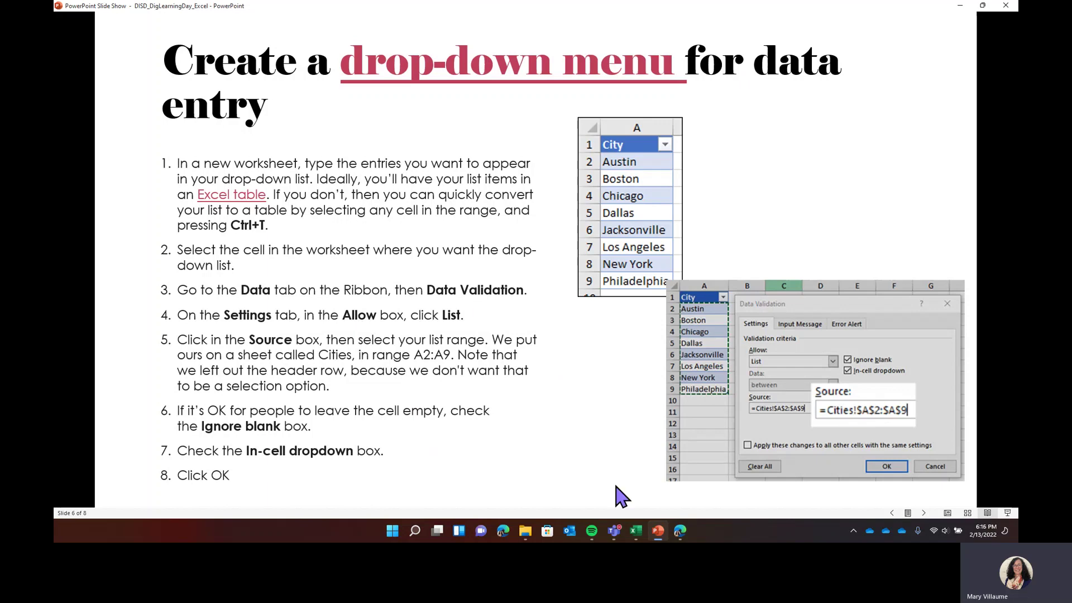
mouse_move(641, 519)
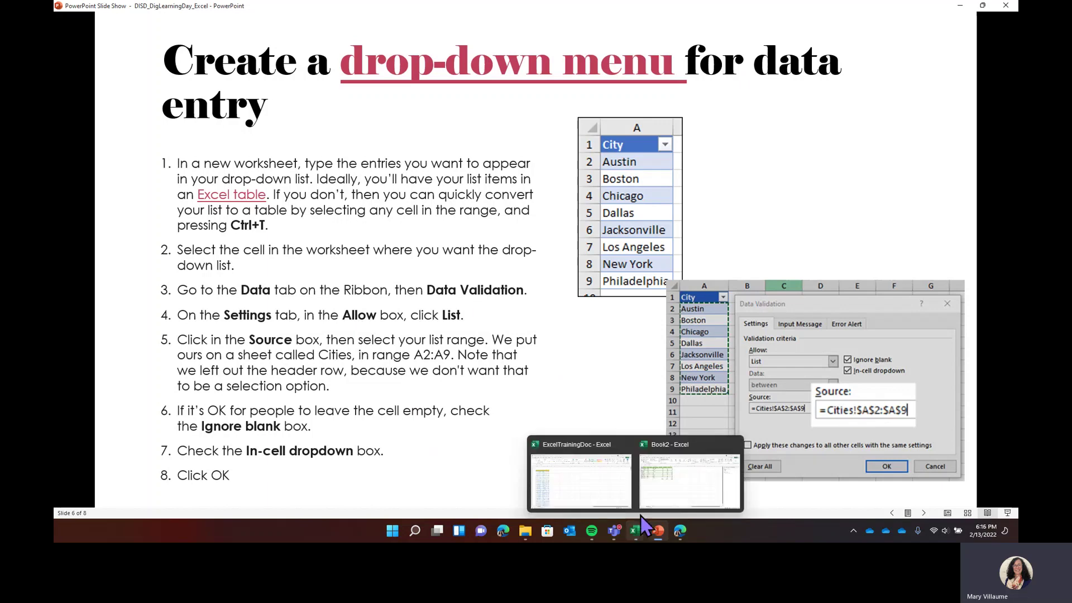
click(695, 452)
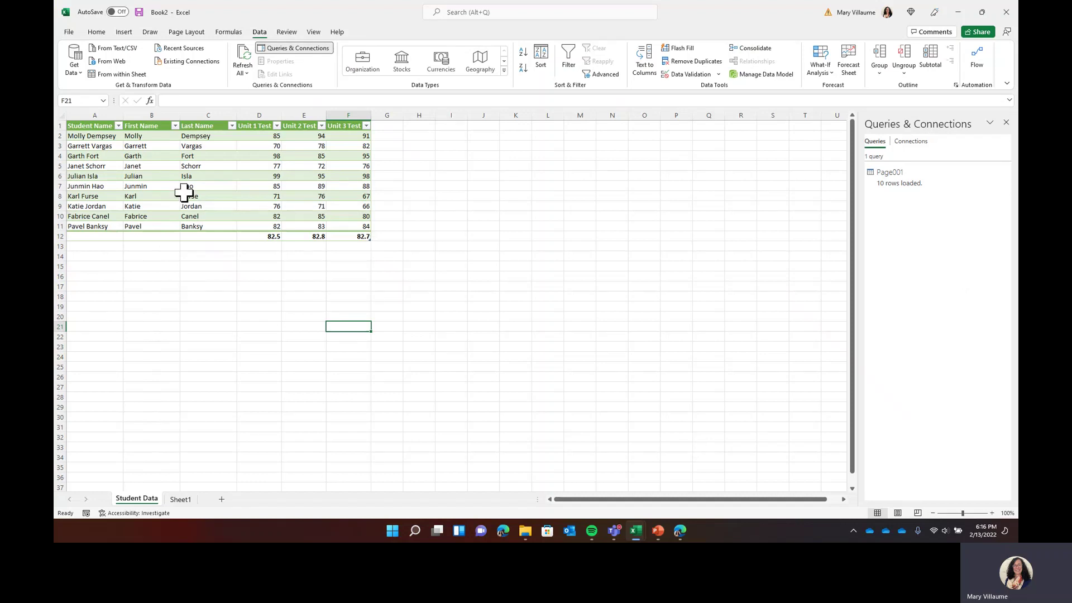
- Insert a new column before Unit 1 Test and set its header to Class Period
click(248, 113)
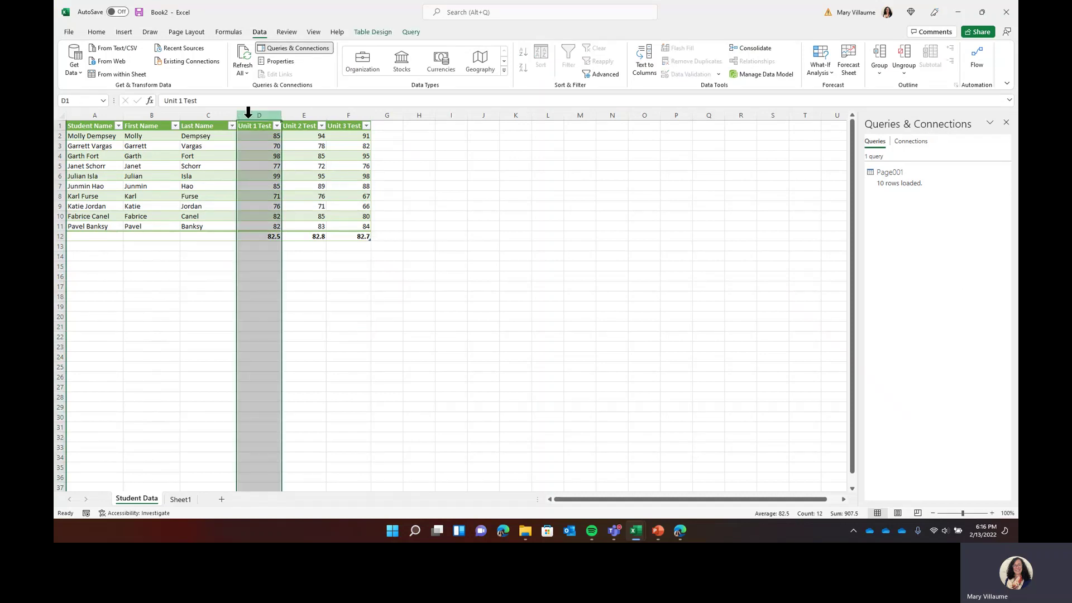
right_click(249, 117)
click(274, 202)
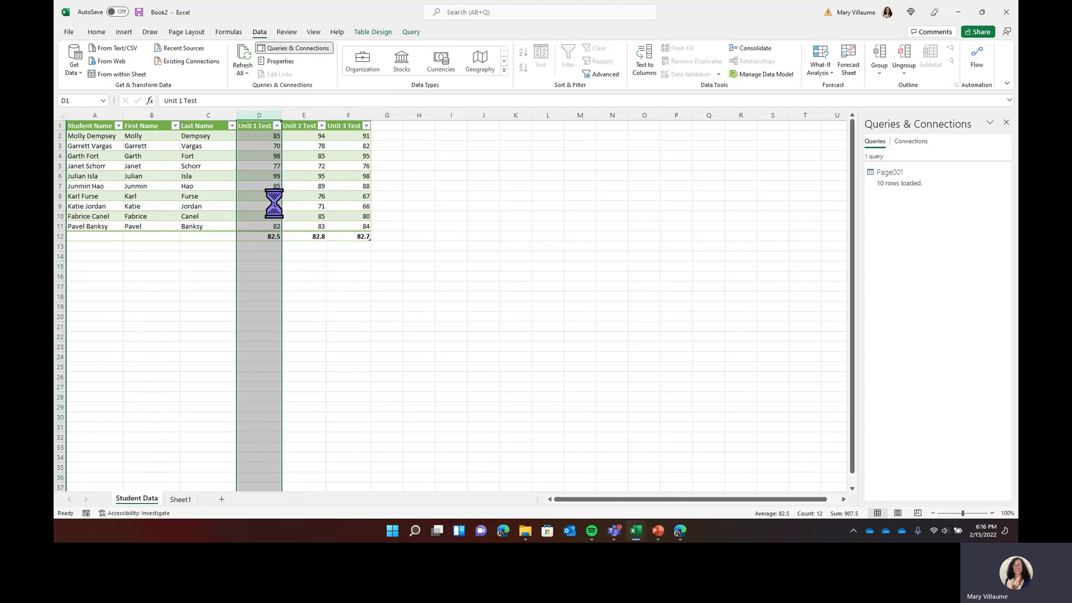
click(251, 125)
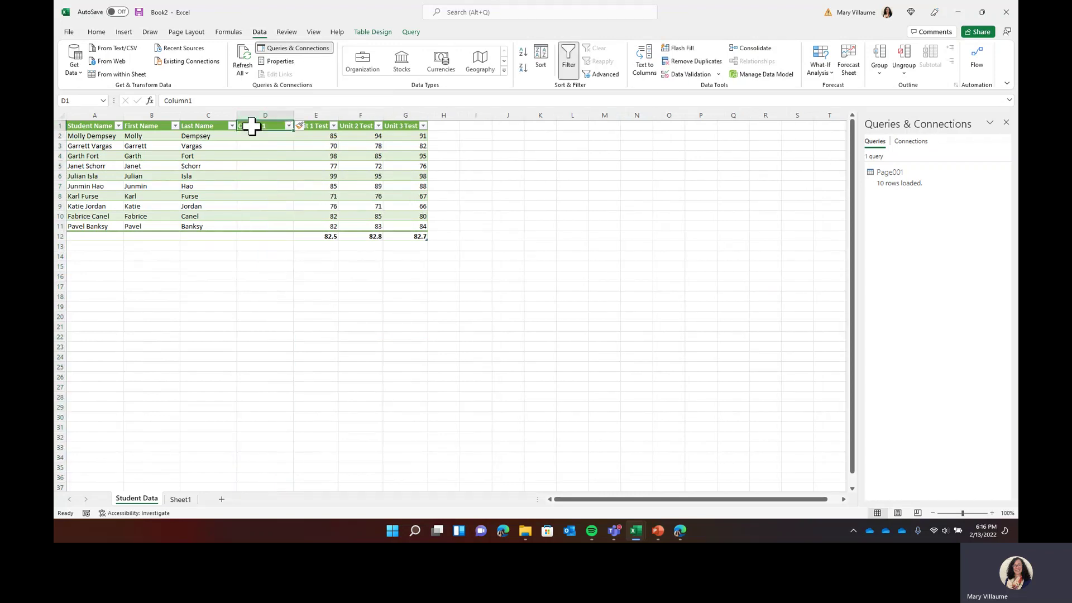
drag(210, 101, 150, 104)
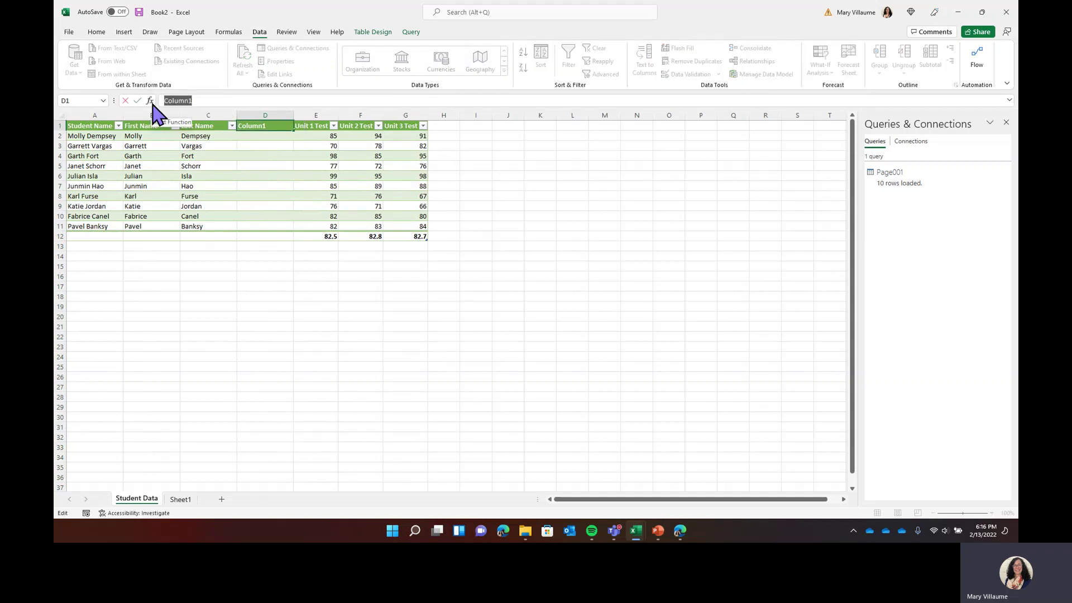
text(Class Period)
click(208, 344)
- Enter a list below the table from A23 down: the heading Classes, followed by A Period, B Period, C Period and D Period
click(91, 345)
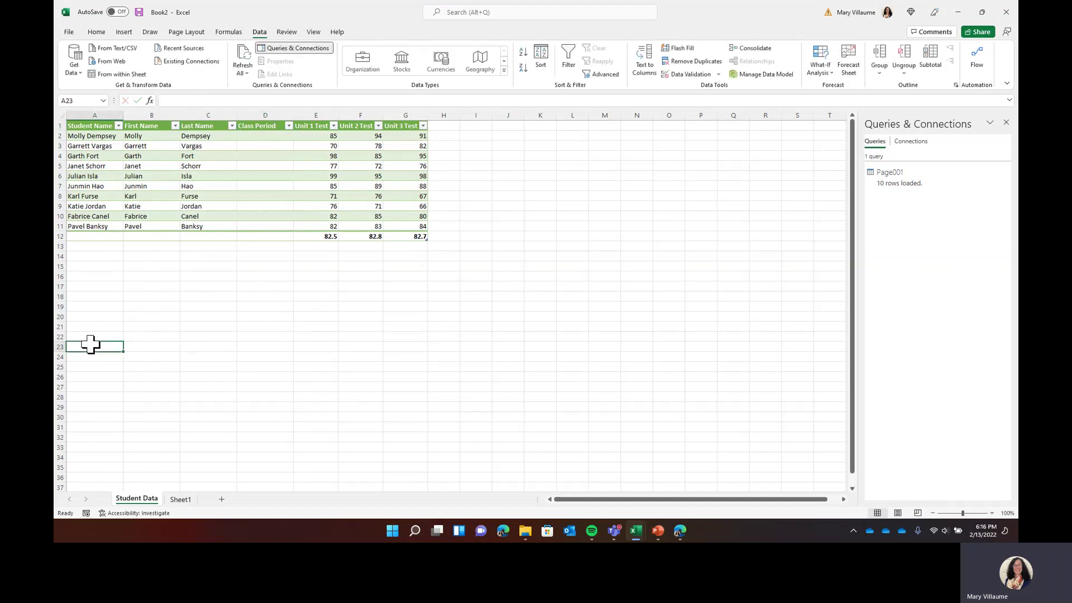
text(Cla)
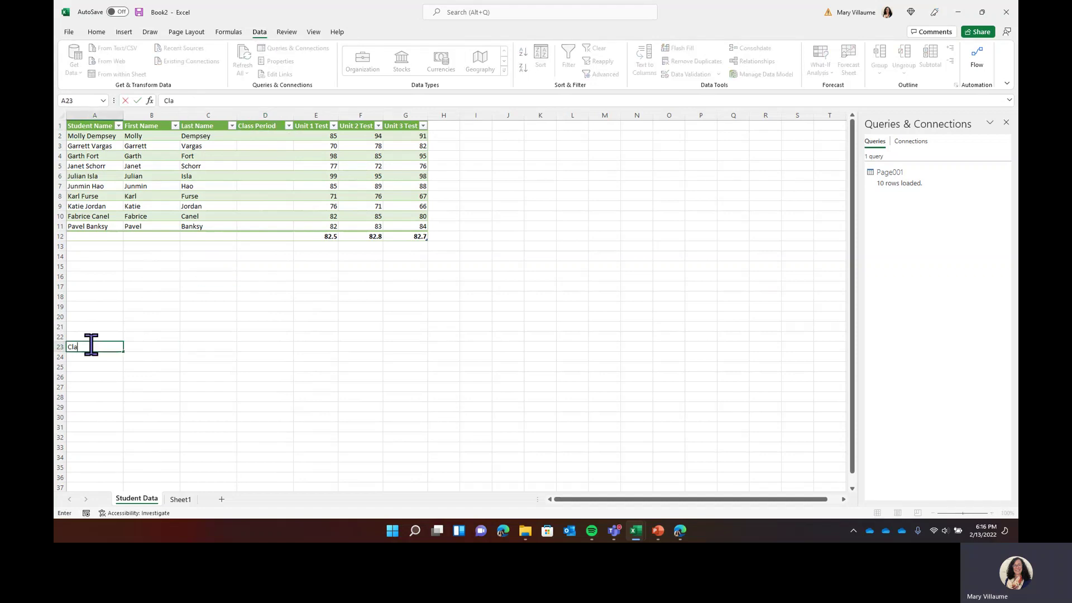
text(sses)
key(Return)
text(A)
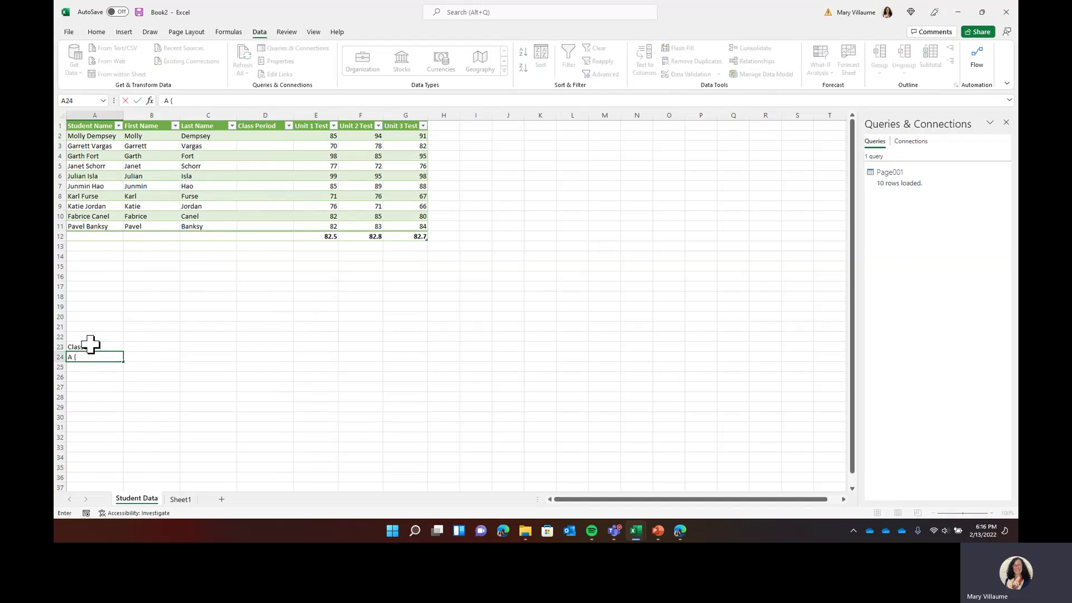
text( Period)
key(Return)
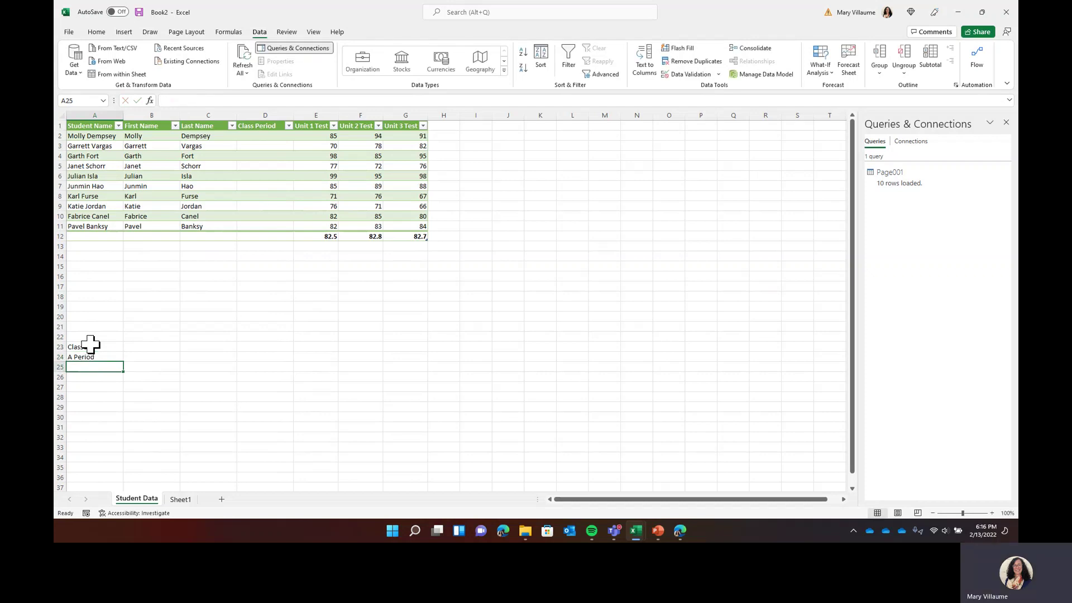
text(B Period)
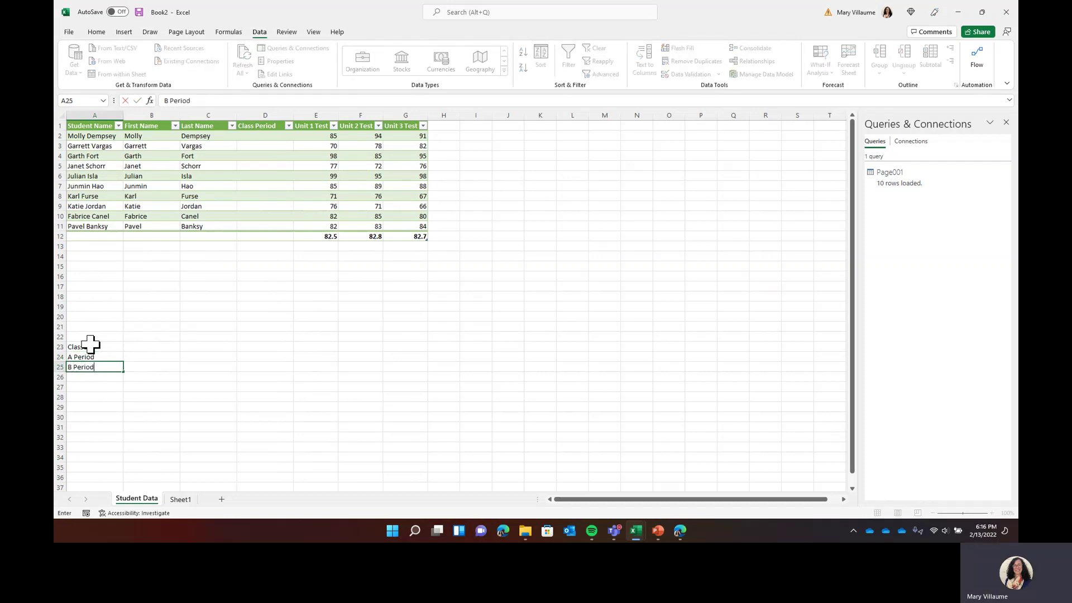
key(Return)
text(C p)
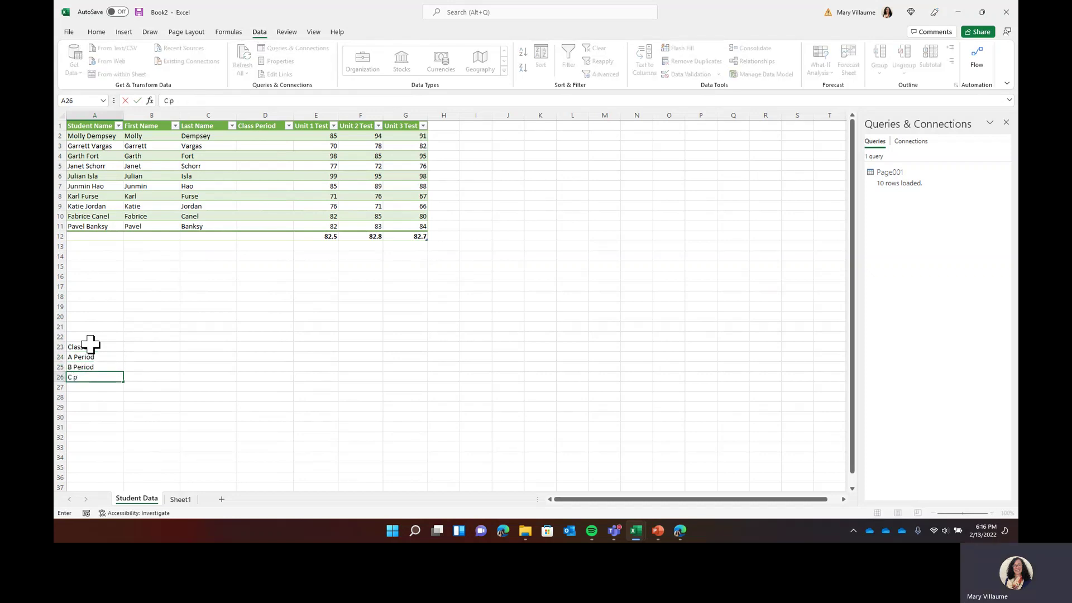
text( Period)
key(Return)
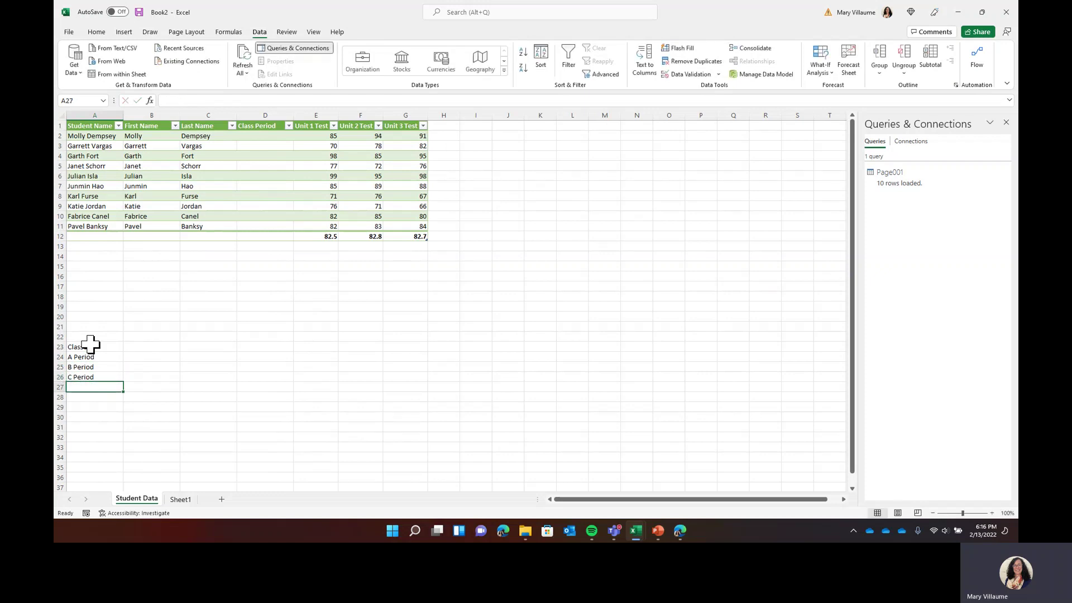
text(D Period)
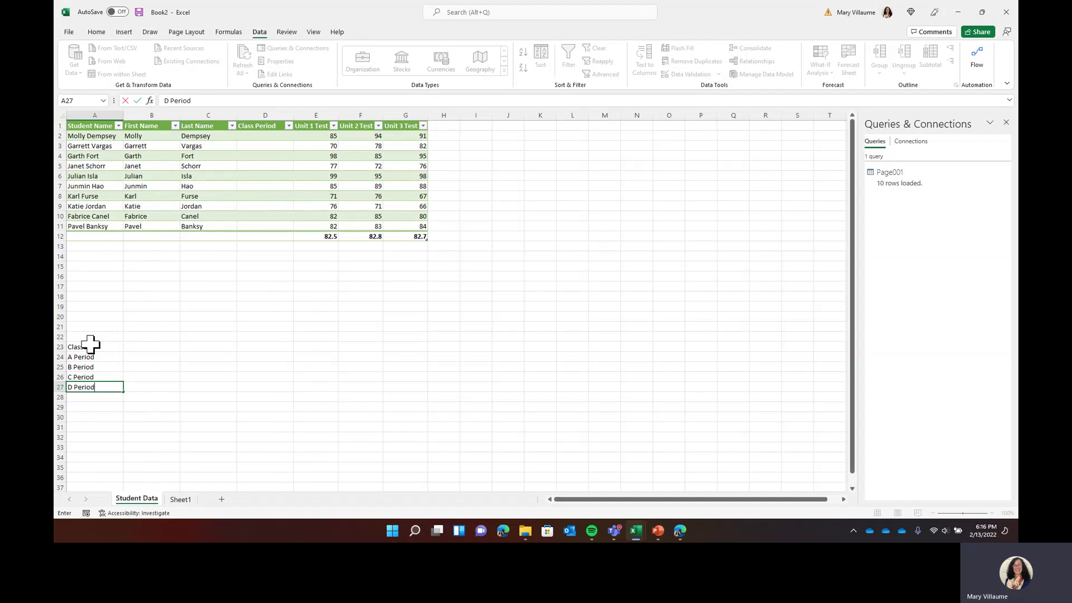
click(266, 135)
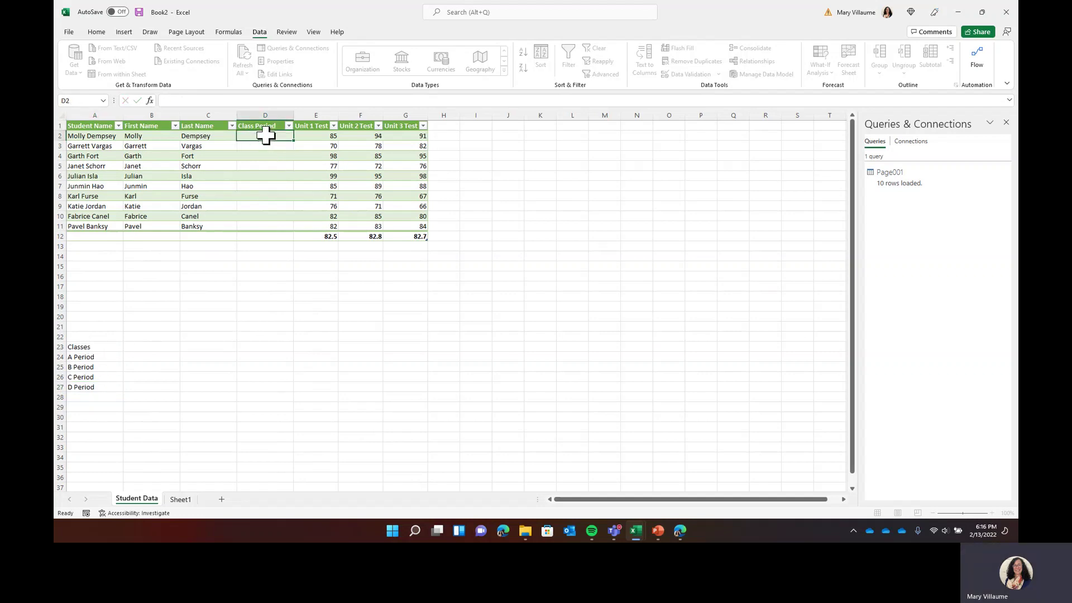
drag(265, 135, 270, 227)
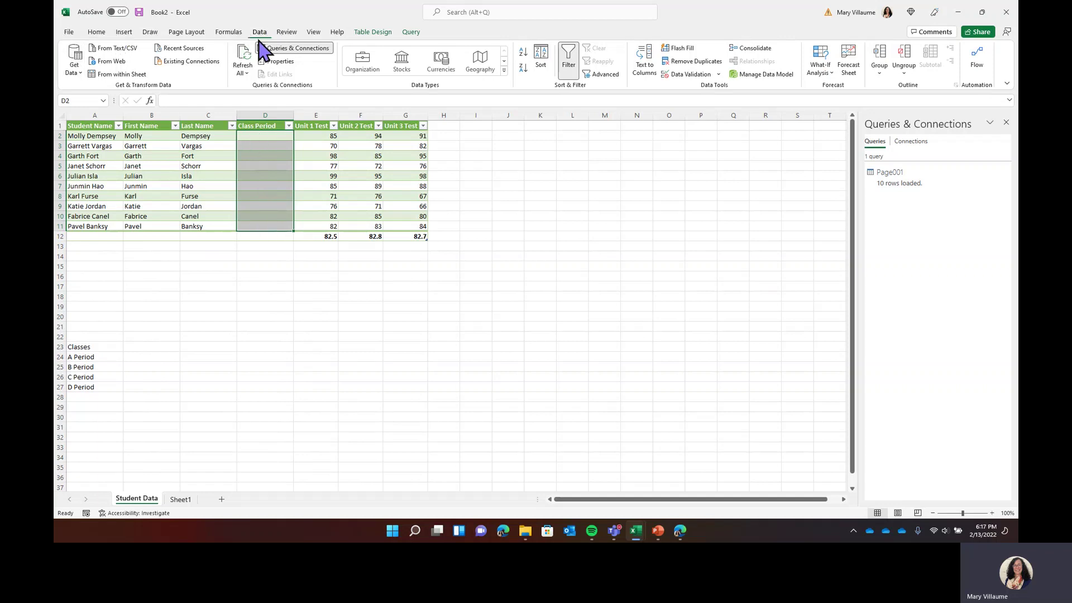
click(692, 75)
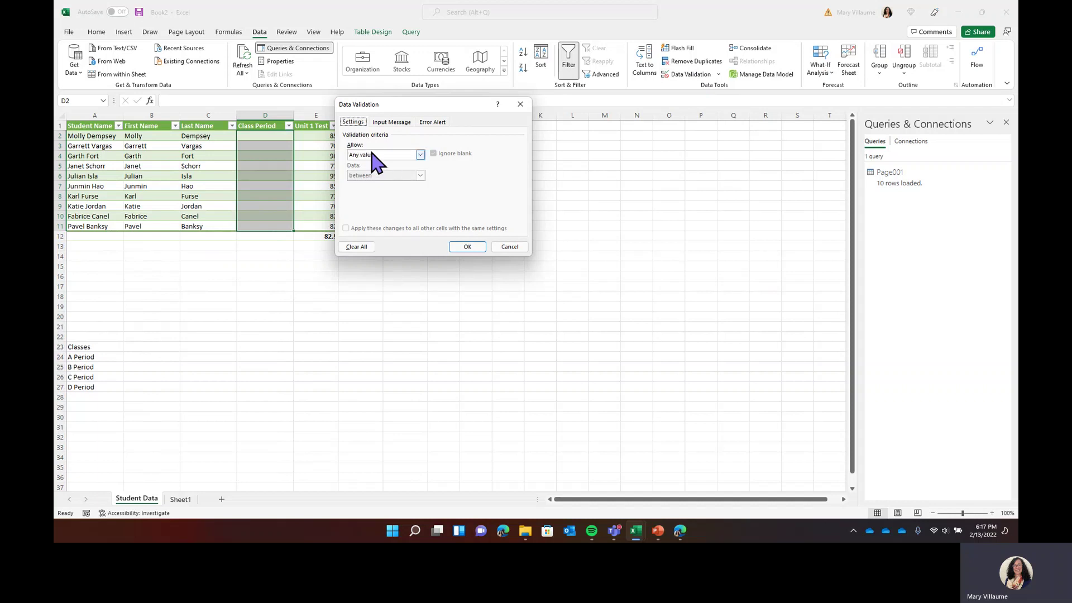
click(421, 155)
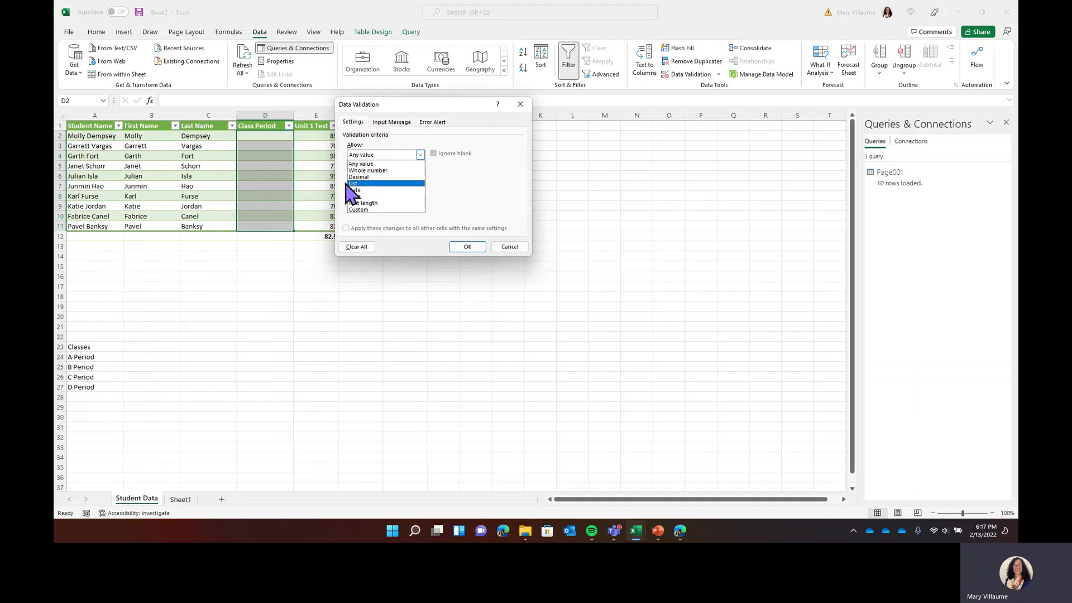
click(369, 184)
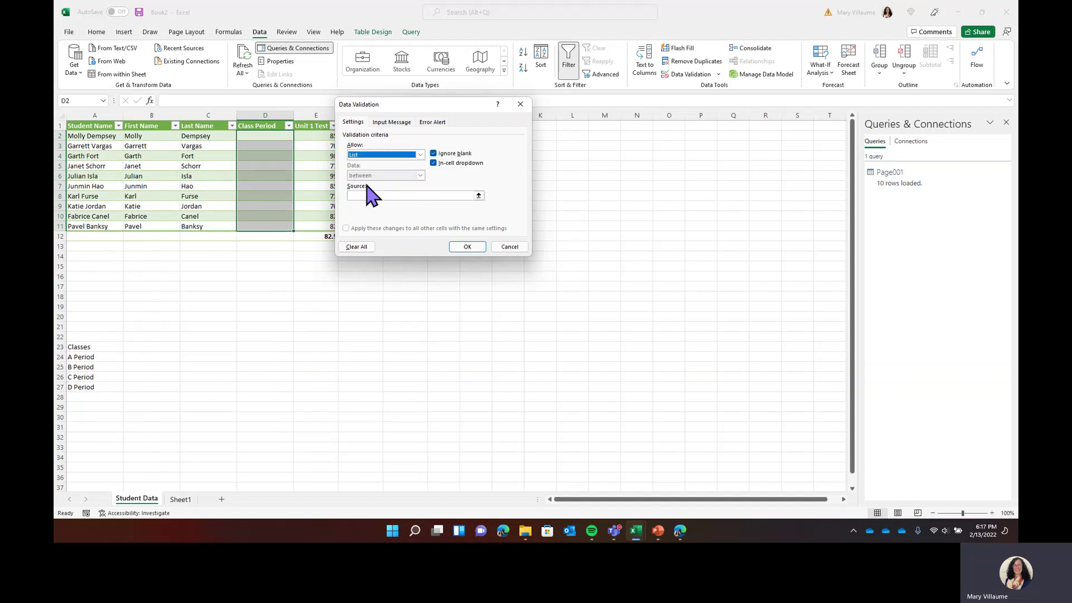
click(509, 247)
click(207, 156)
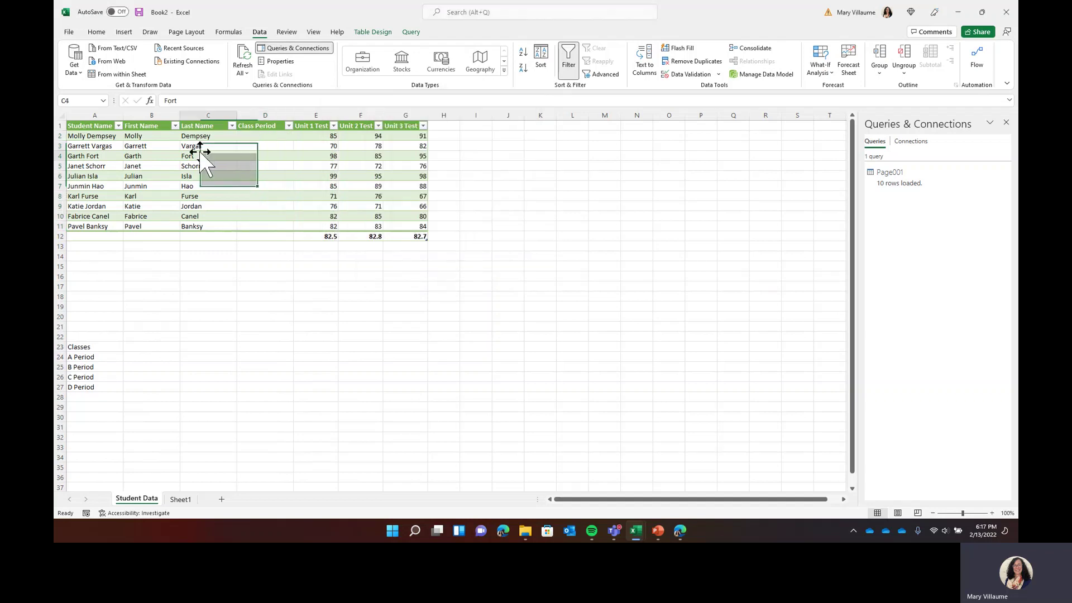
- Open Data Validation for the empty Class Period cells D2:D11 and set the allowed values to List
drag(261, 135, 272, 226)
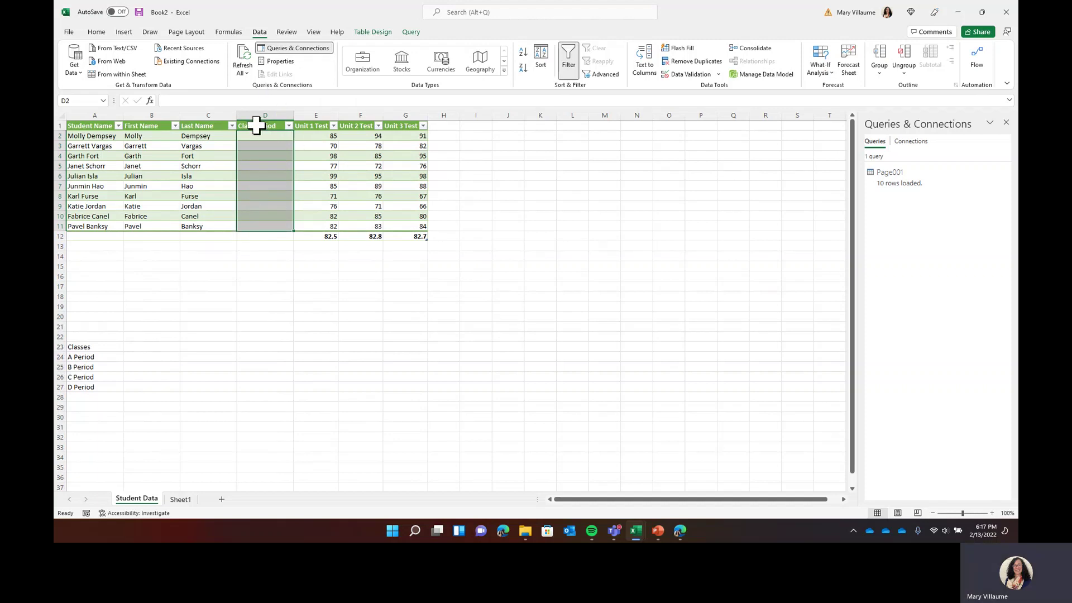
click(95, 32)
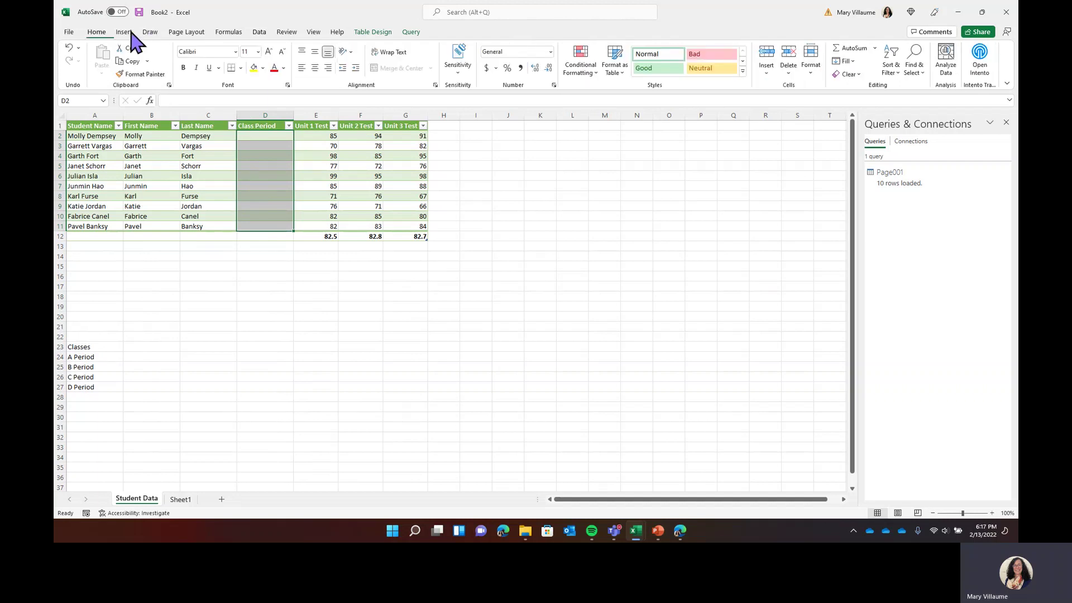
click(260, 32)
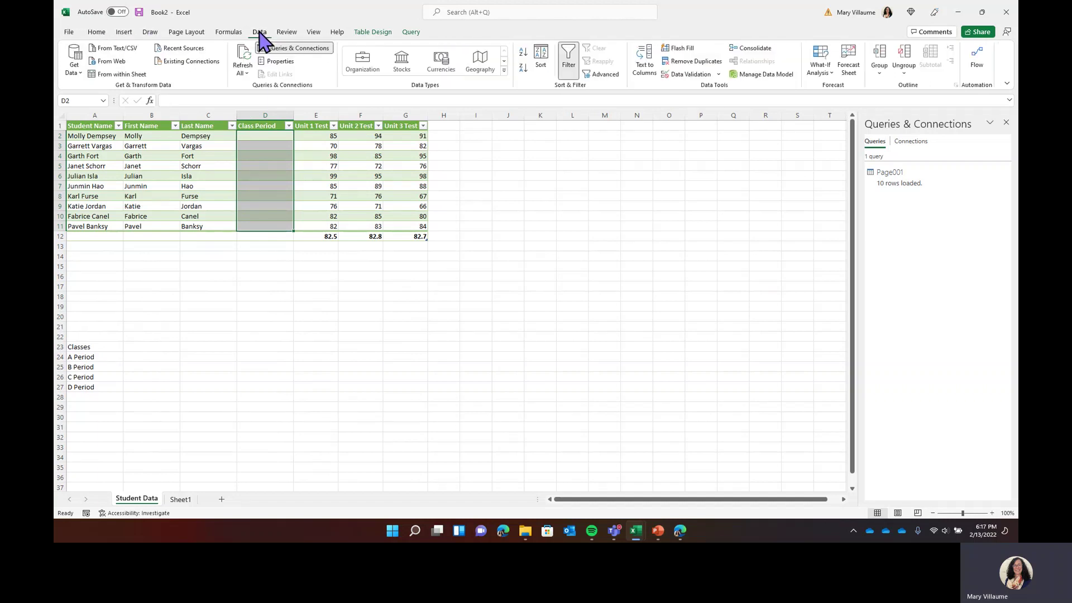
click(686, 74)
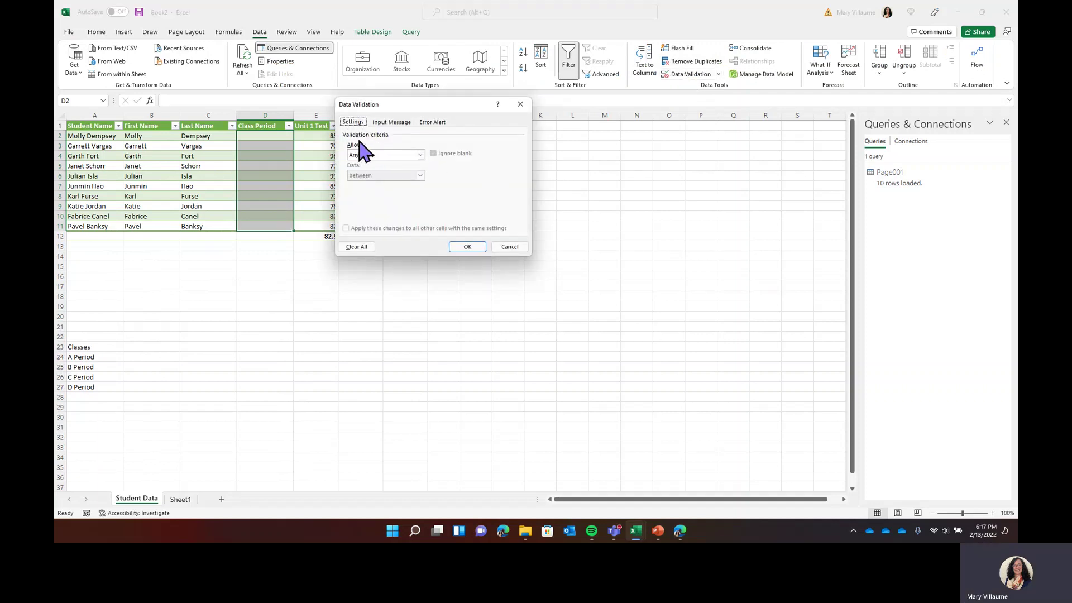
click(420, 155)
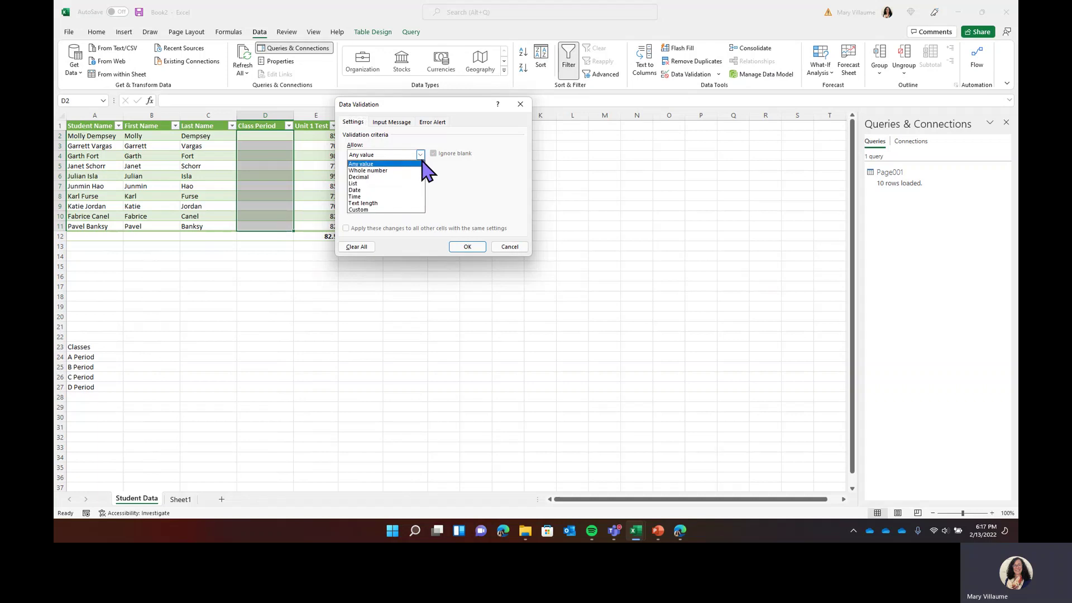
click(361, 185)
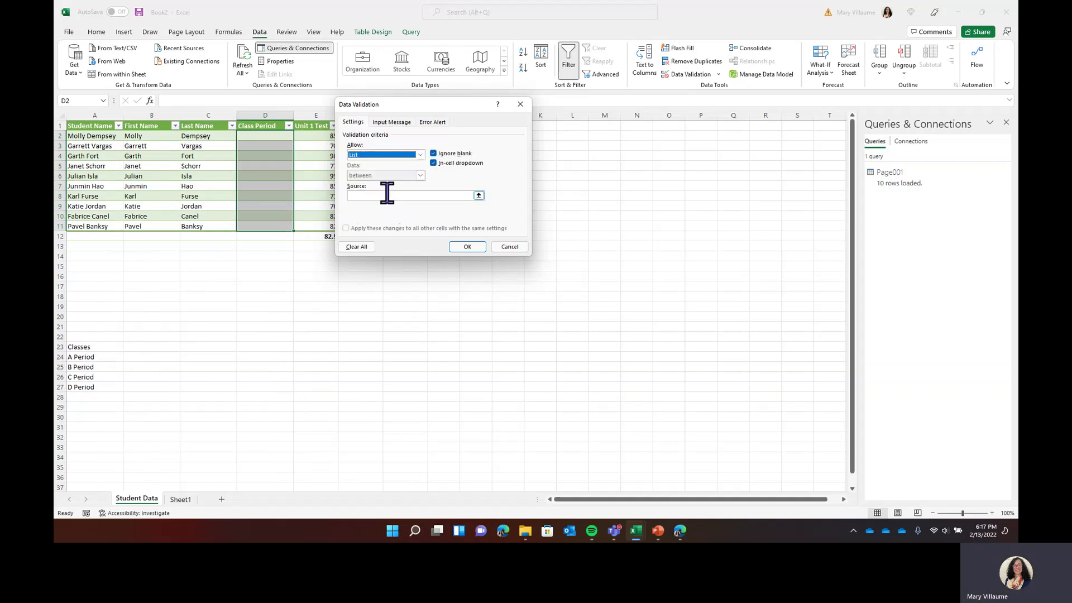
- Set the list source to the four period names in =$A$24:$A$27, excluding the Classes heading, and apply the validation
click(478, 196)
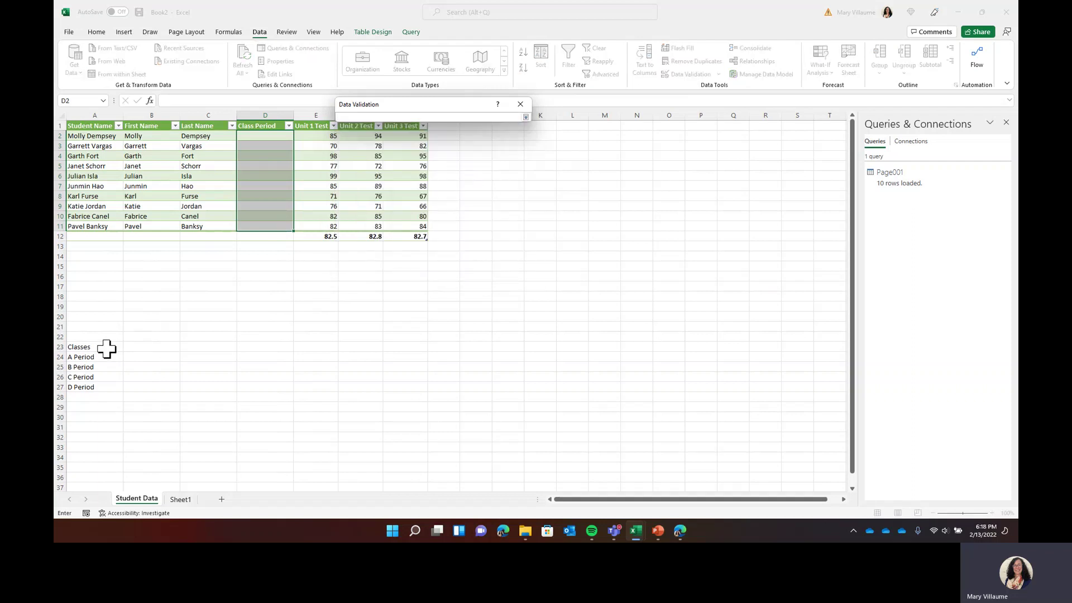
drag(104, 348, 108, 387)
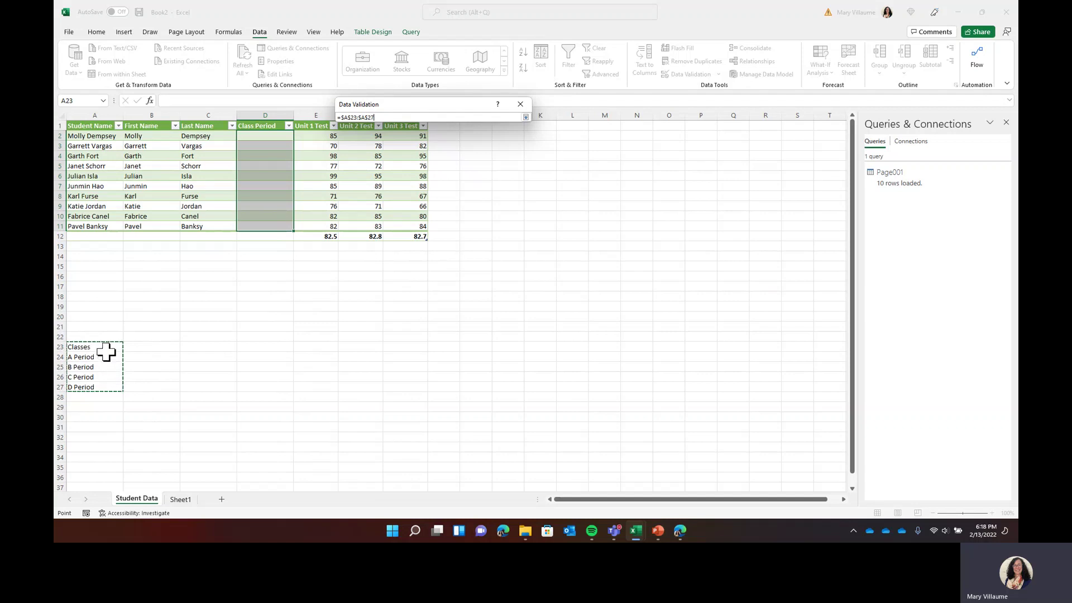
drag(105, 356, 108, 385)
click(526, 117)
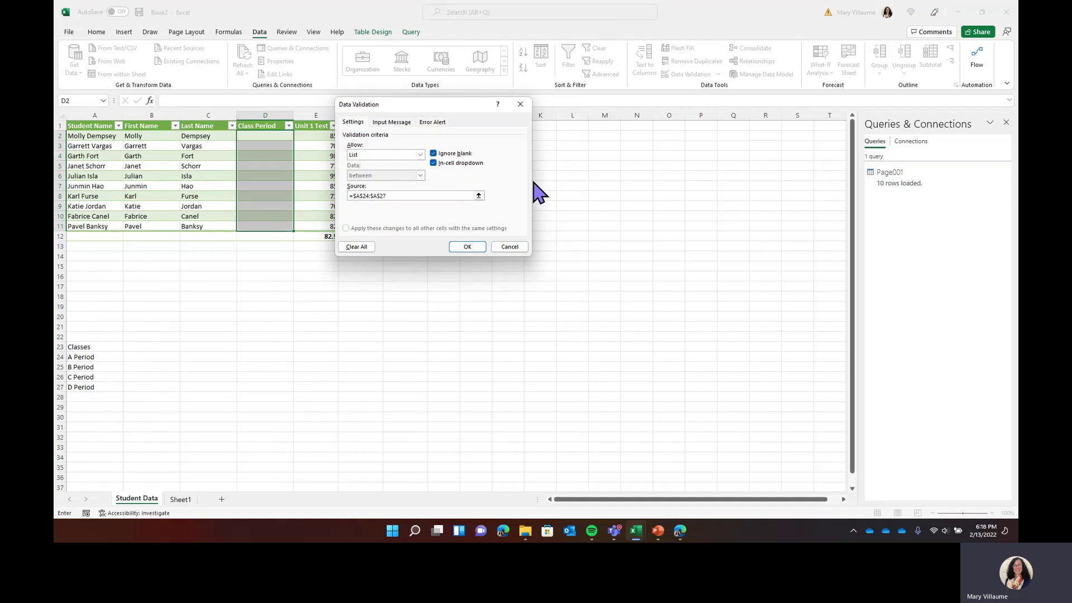
click(480, 246)
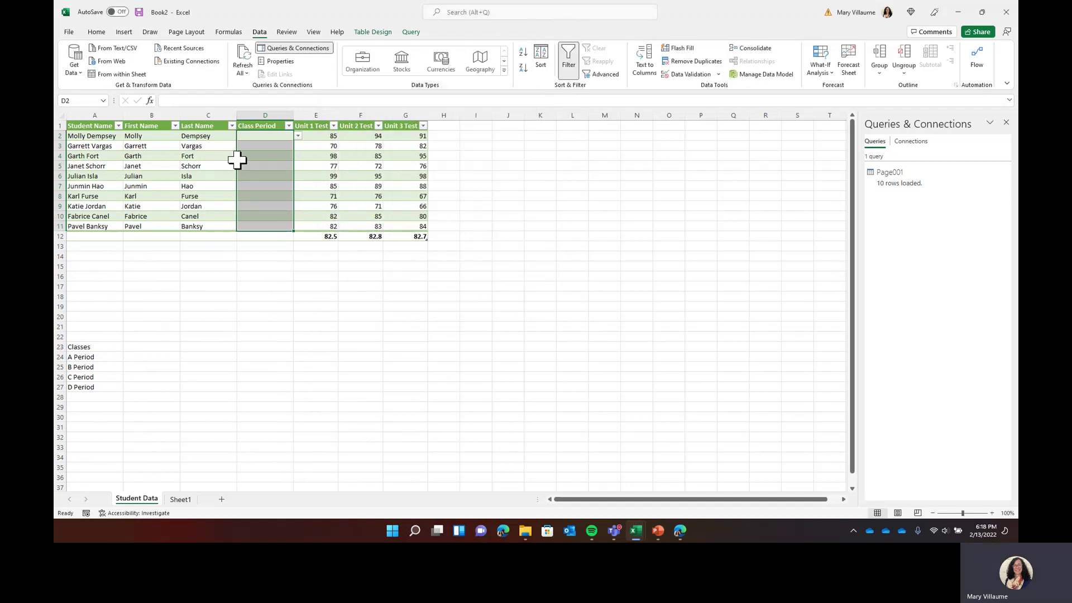
- Choose class periods from the drop-down lists in D2:D5: D Period, A Period, B Period and C Period
click(299, 136)
click(250, 164)
click(252, 146)
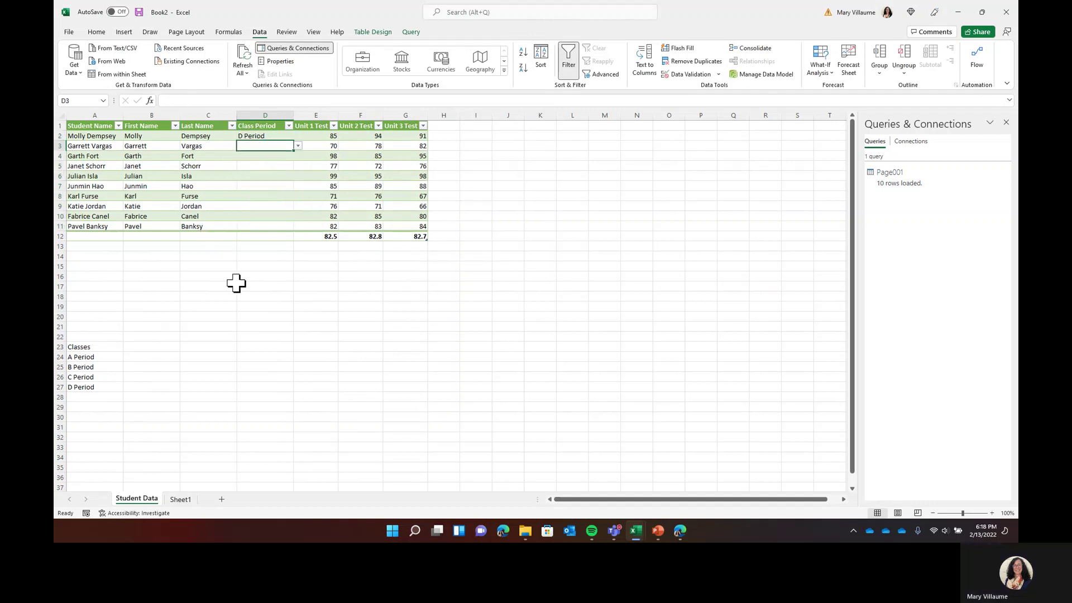
click(298, 146)
click(280, 156)
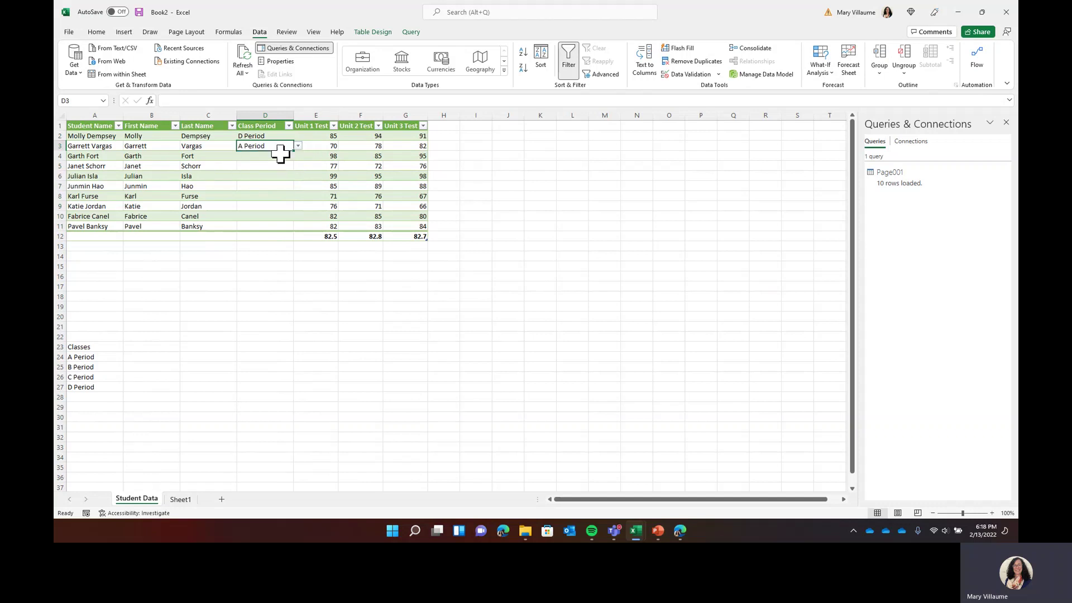
click(262, 155)
click(298, 156)
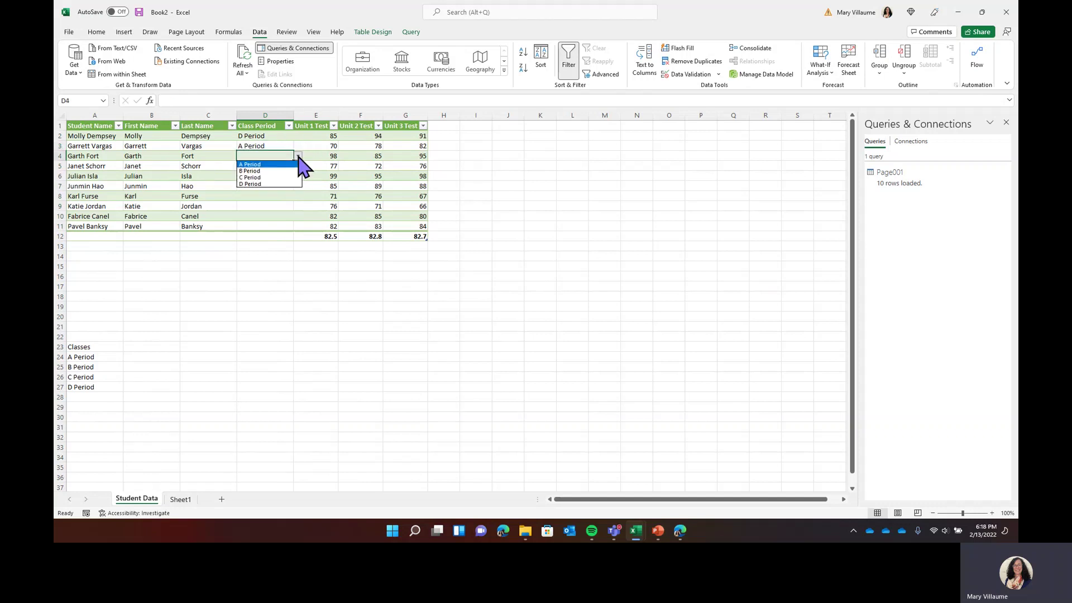
click(278, 171)
click(267, 166)
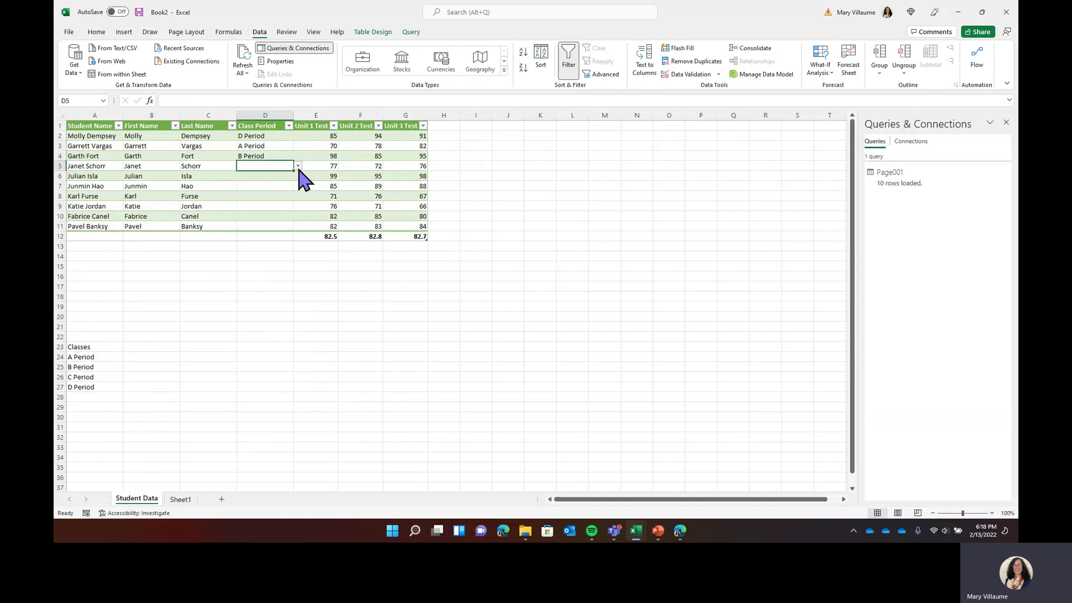
click(298, 165)
click(282, 190)
- Choose A Period in D6, C Period in D7 and B Period in D8 from their drop-down lists
click(261, 176)
click(298, 176)
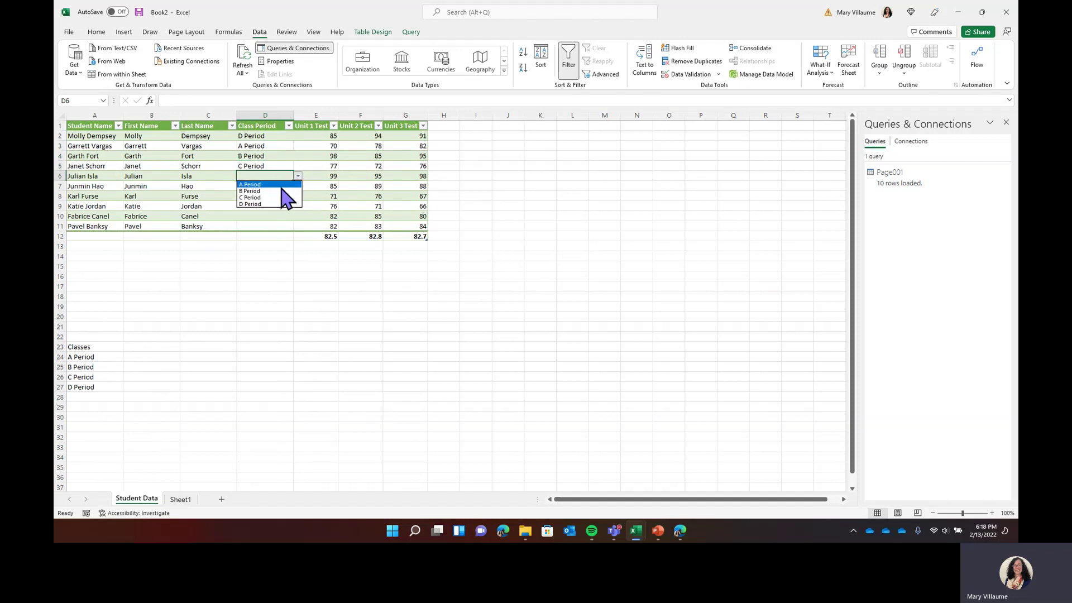
click(275, 184)
click(282, 186)
click(298, 186)
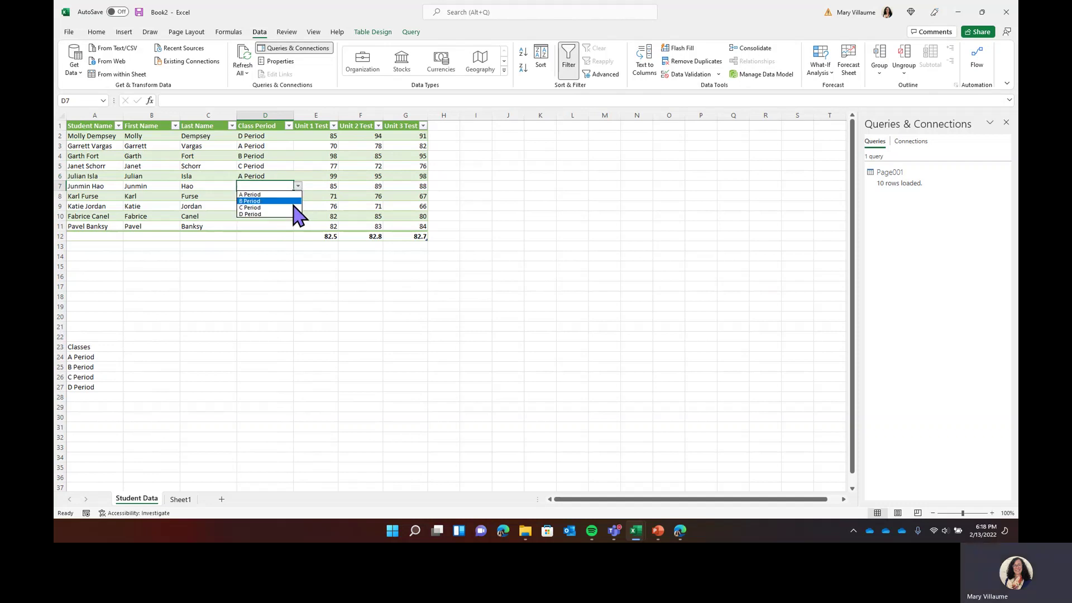
click(284, 207)
click(270, 195)
click(298, 196)
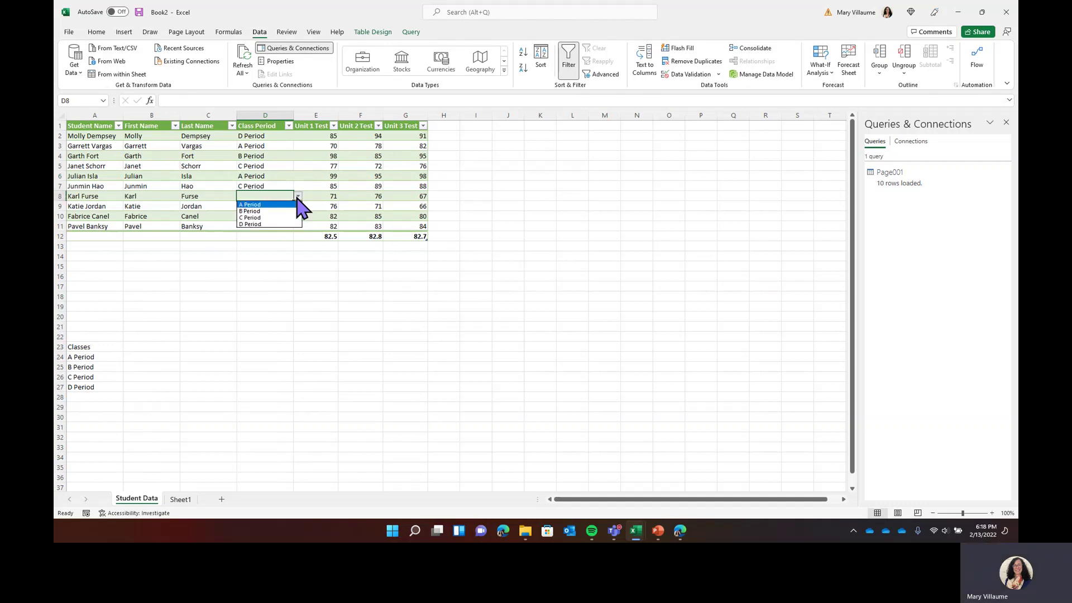
click(283, 211)
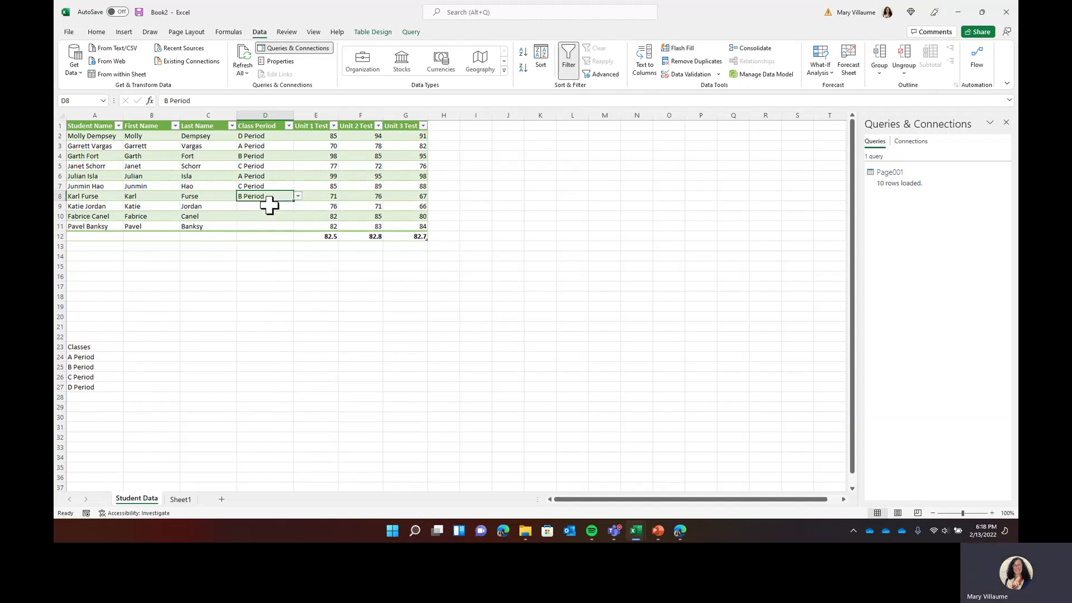
- Complete the Class Period column by choosing D Period in D9, D Period in D10 and C Period in D11
click(274, 205)
click(298, 206)
click(282, 237)
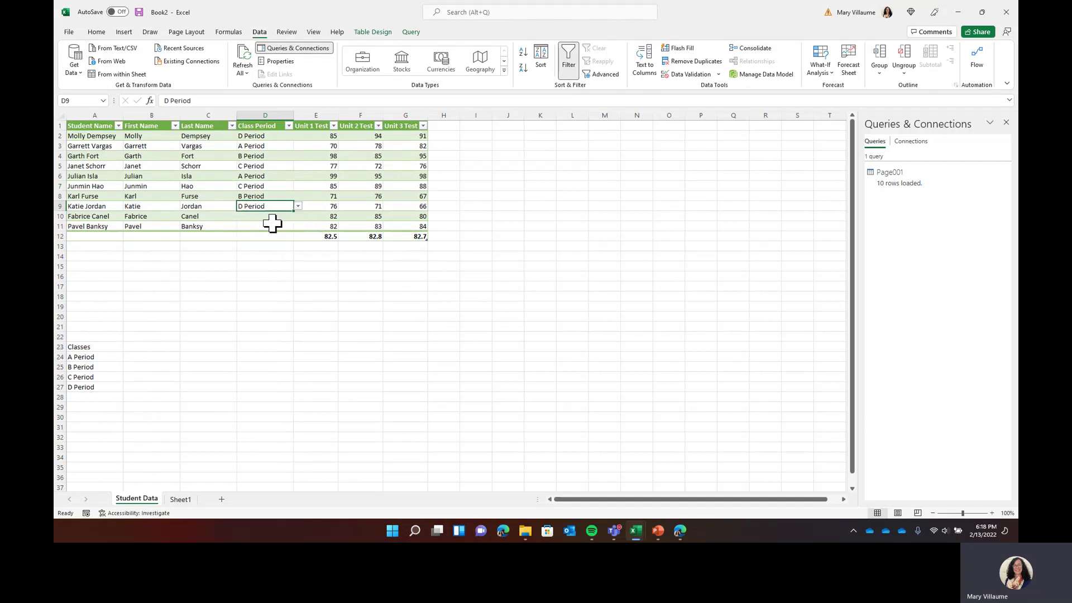
click(276, 226)
click(263, 216)
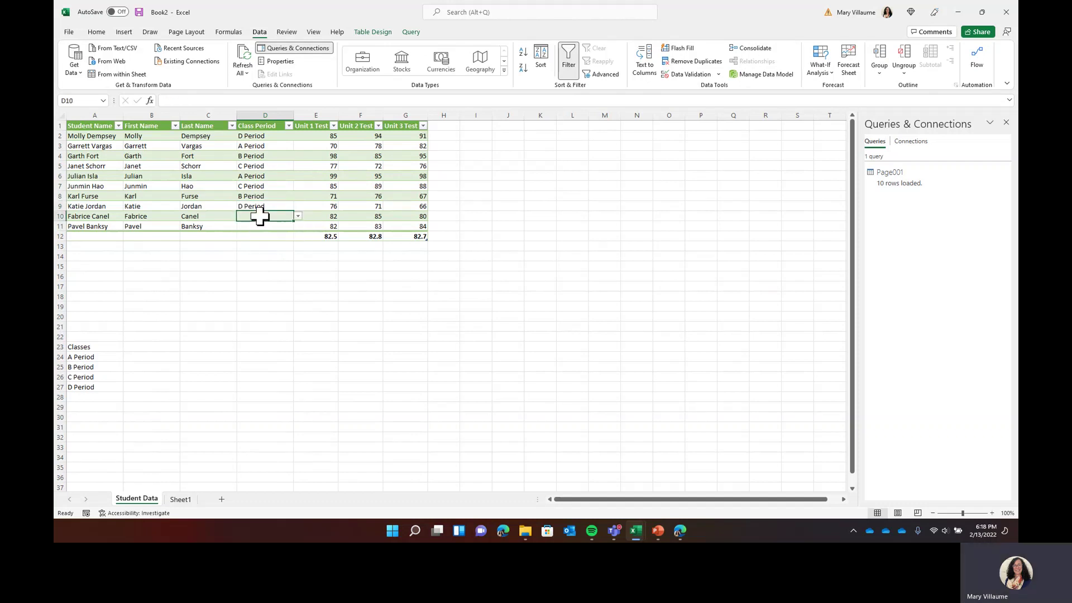
click(299, 216)
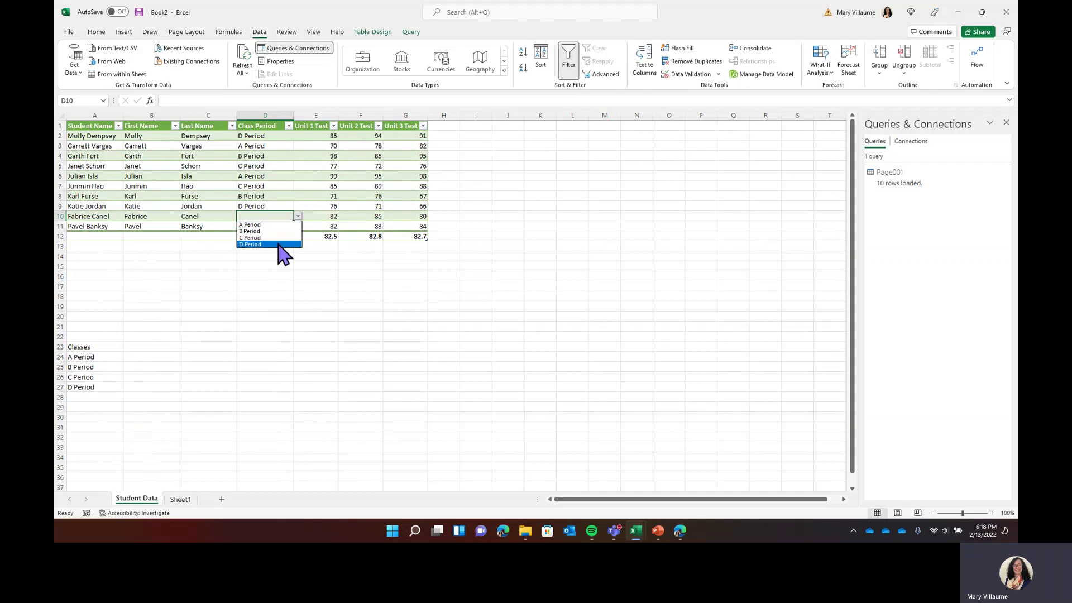
click(278, 244)
click(274, 226)
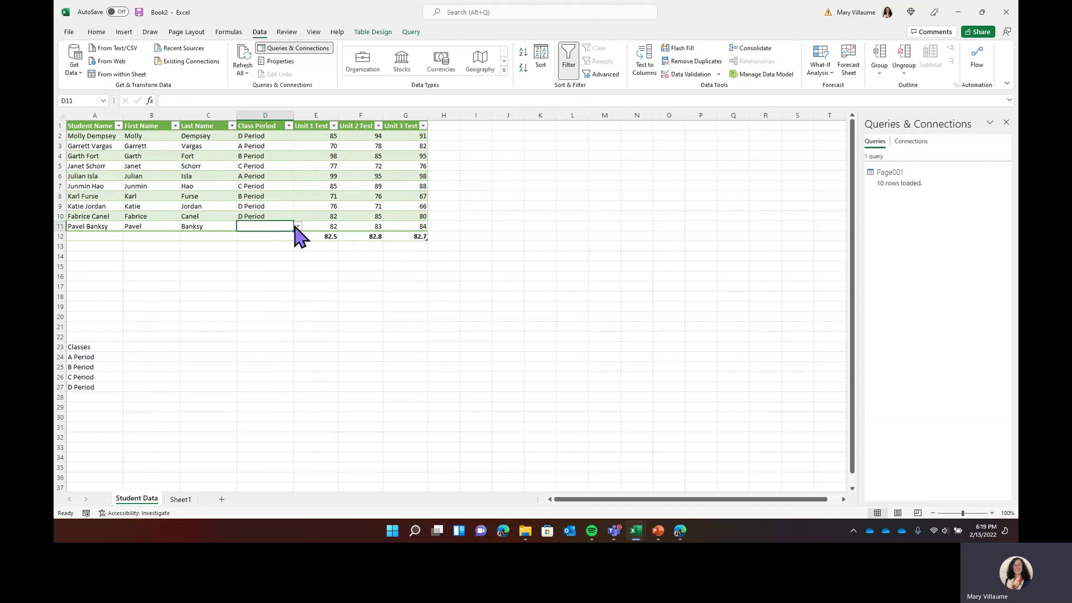
click(299, 226)
click(286, 248)
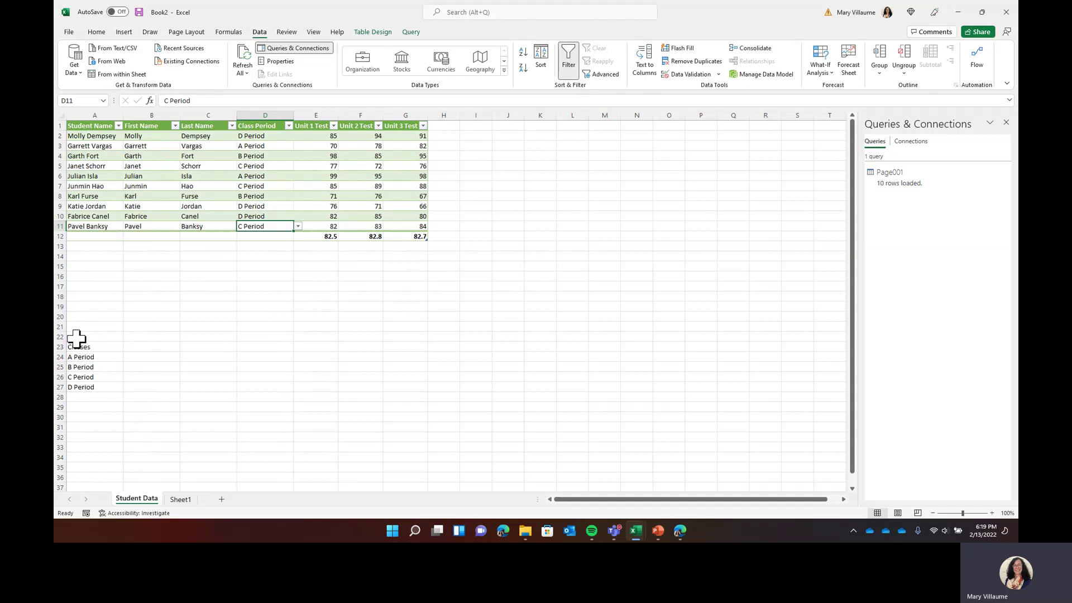
- Copy the Classes list in A23:A27 and paste it into Sheet1 starting at A1
drag(105, 347, 111, 387)
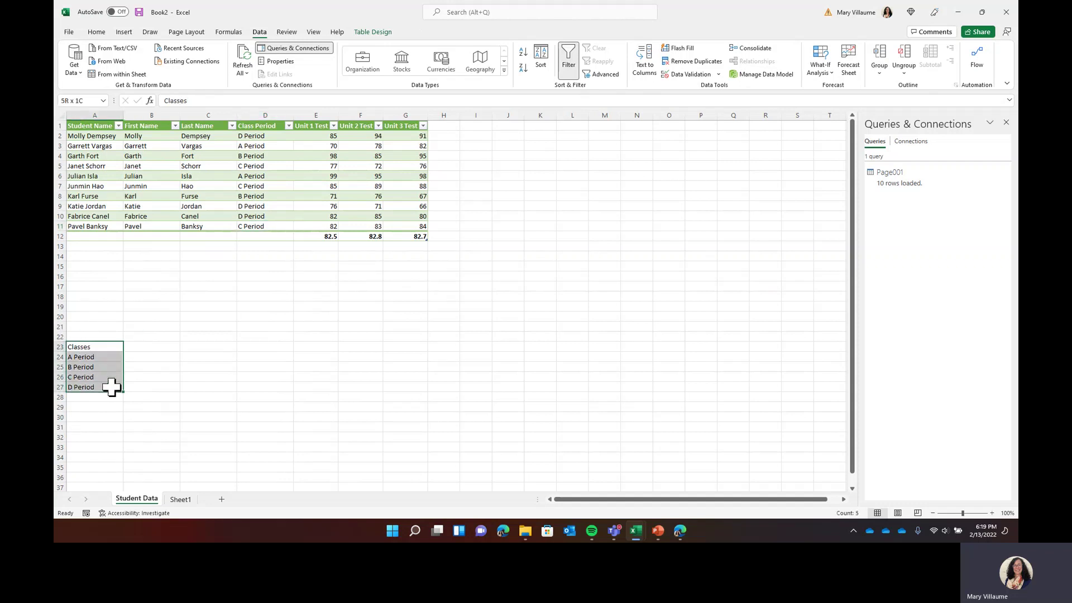
click(112, 426)
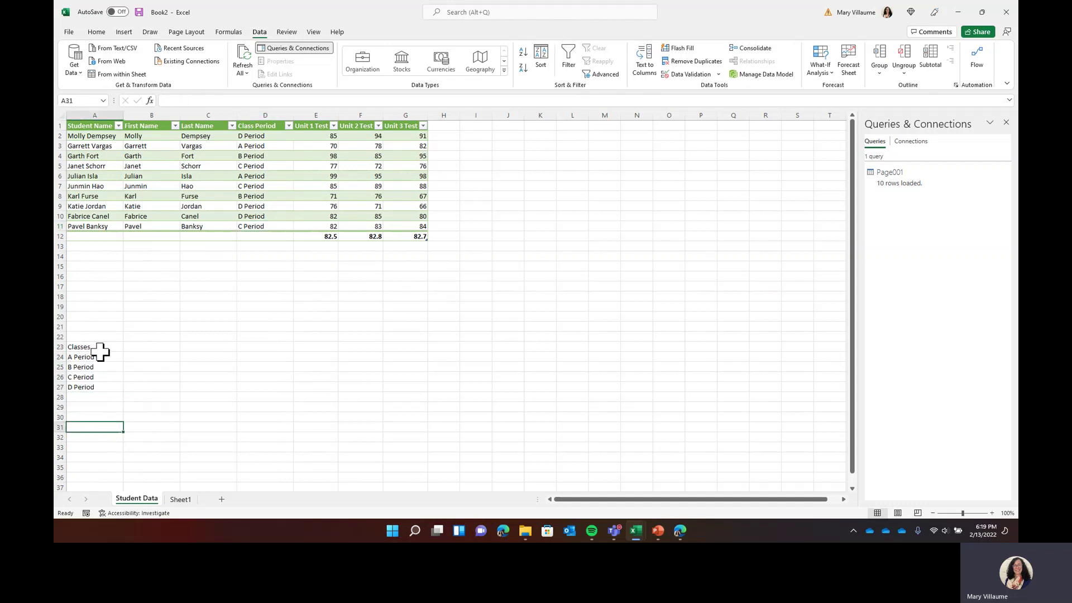
drag(100, 350, 110, 386)
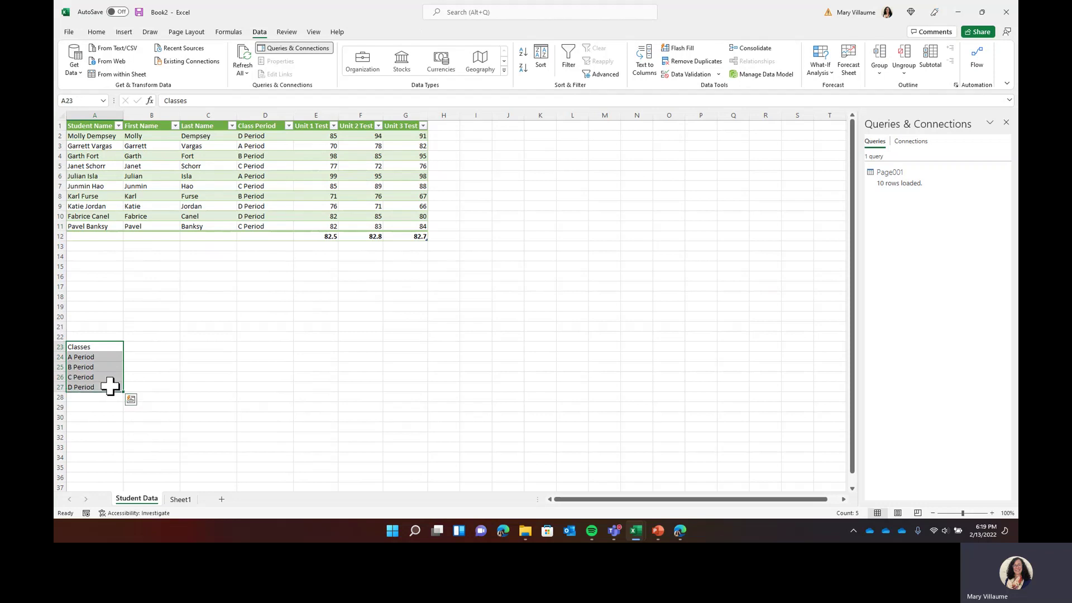
key(ctrl+c)
click(105, 428)
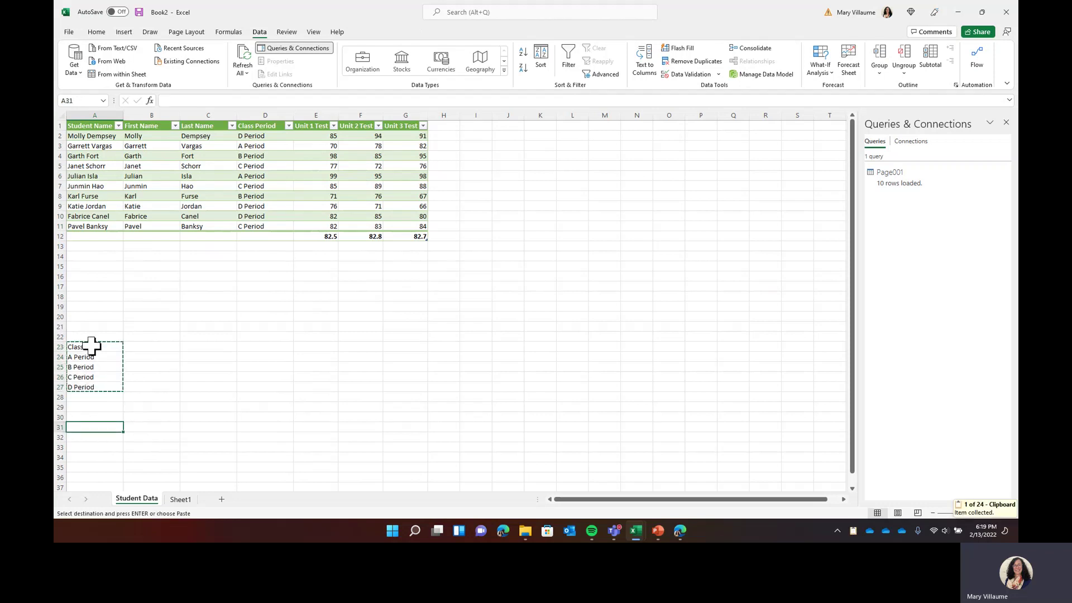
click(173, 367)
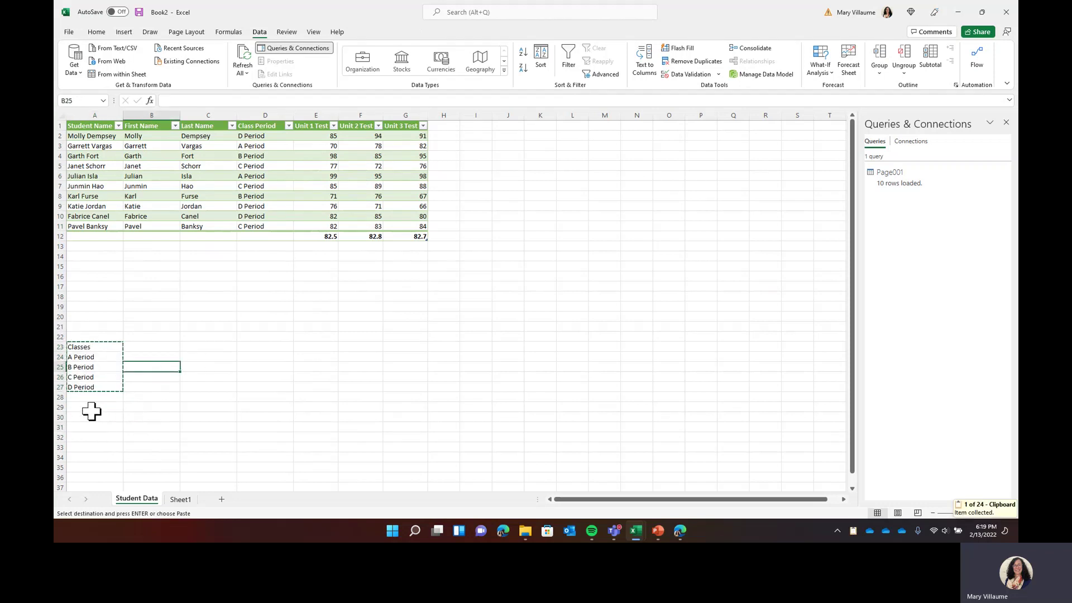
click(181, 499)
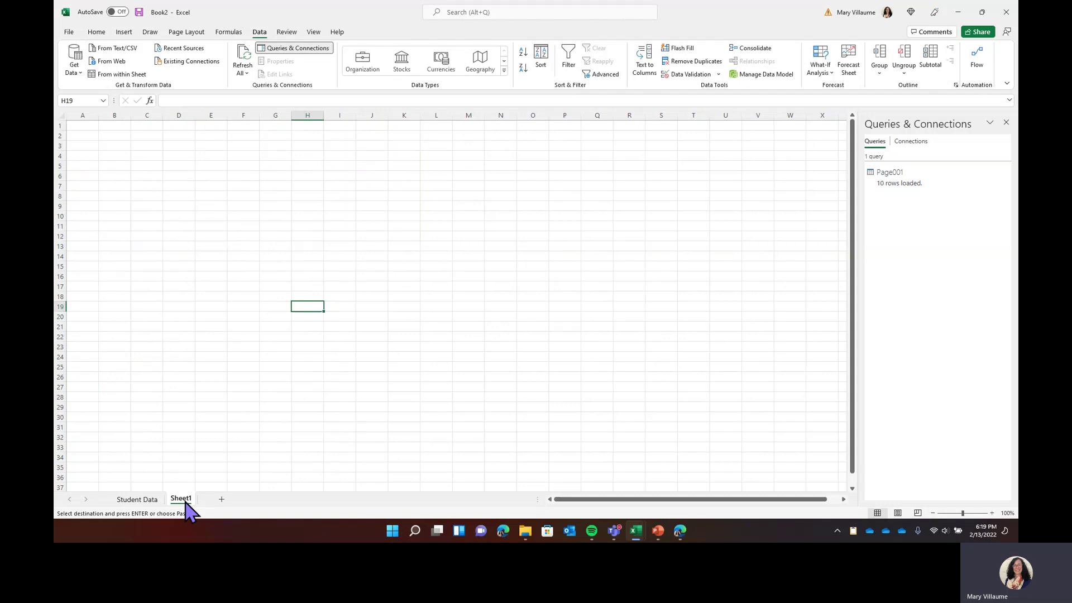
drag(82, 130, 83, 184)
key(ctrl+v)
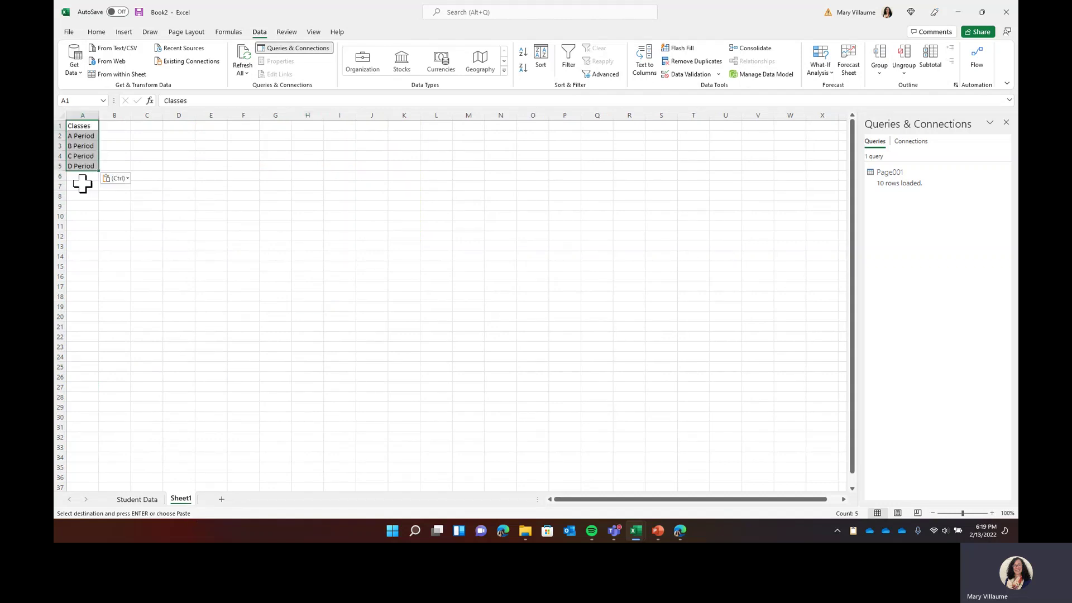
- Rename Sheet1 as Classes, then view the Student Data sheet and return to the Classes sheet
right_click(181, 503)
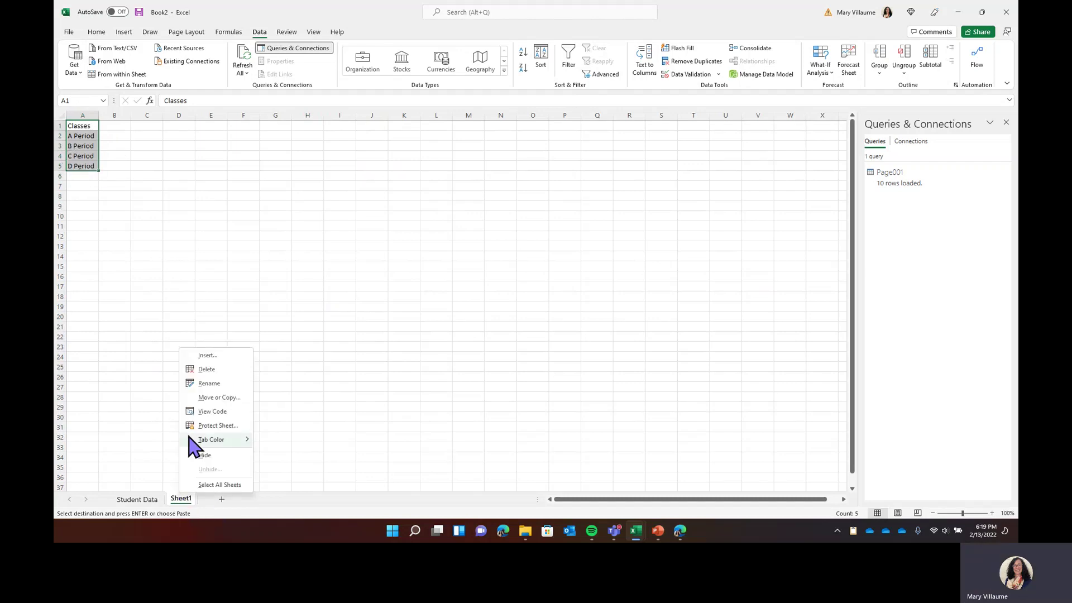
click(209, 384)
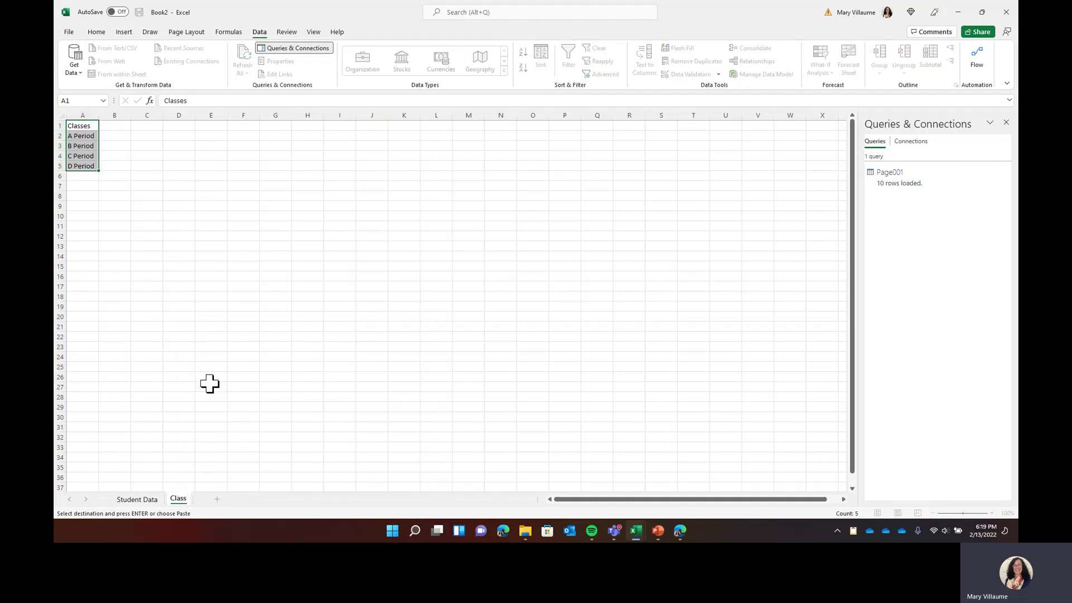
click(137, 499)
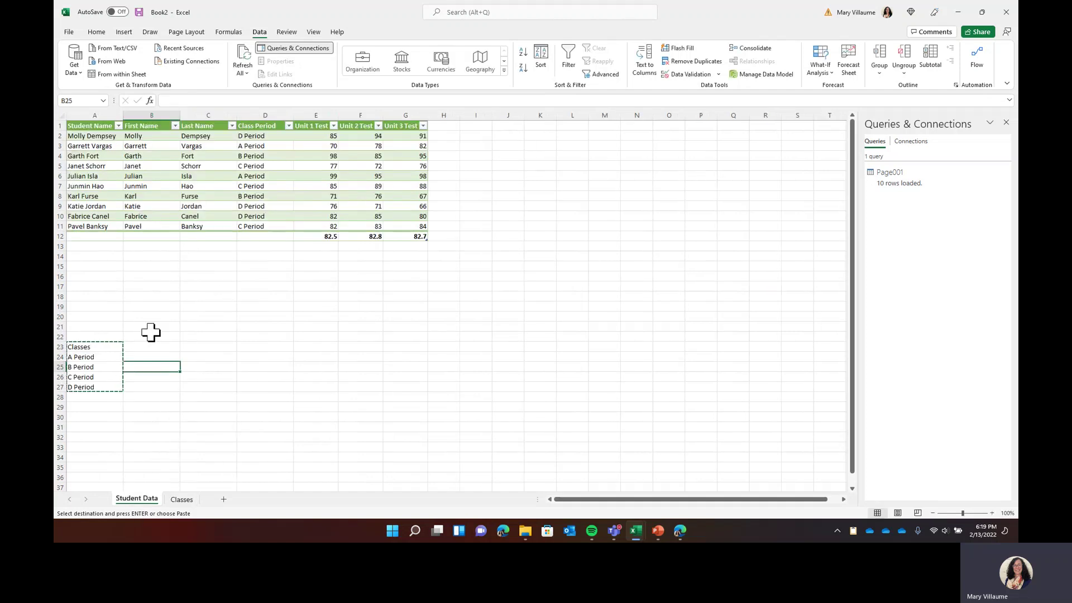
click(226, 347)
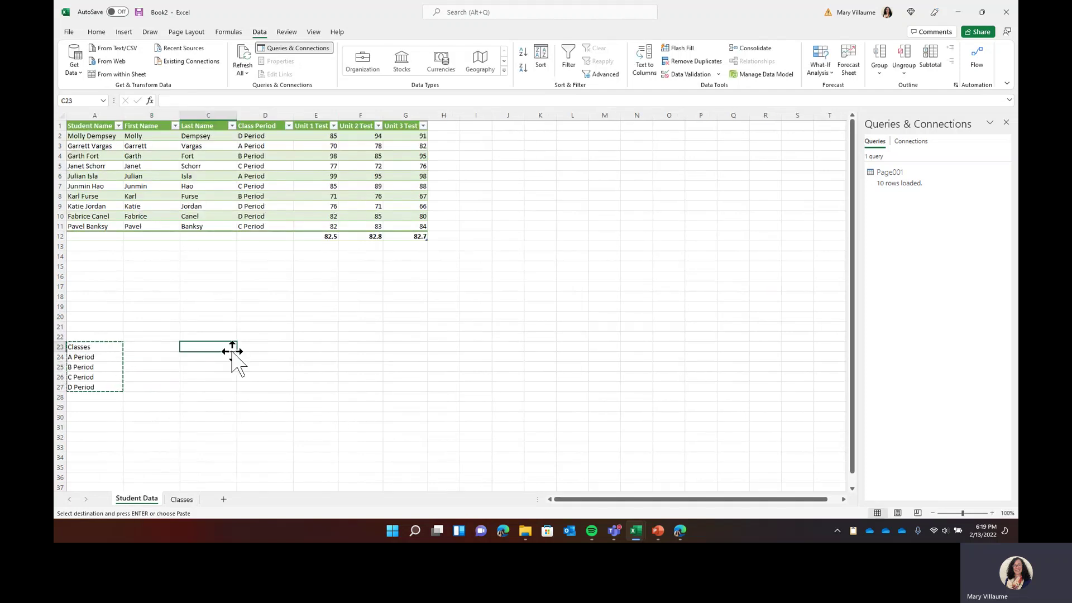
click(186, 501)
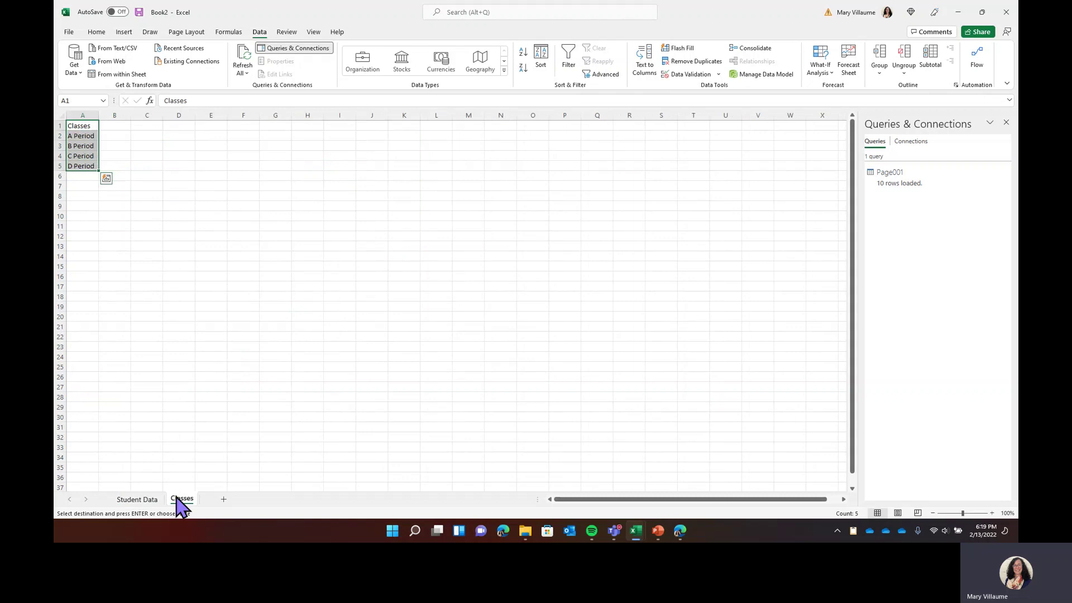
- Change the list validation source for the Class Period cells D2:D11 on Student Data to A2:A5 of the Classes sheet
click(144, 500)
drag(276, 136, 282, 227)
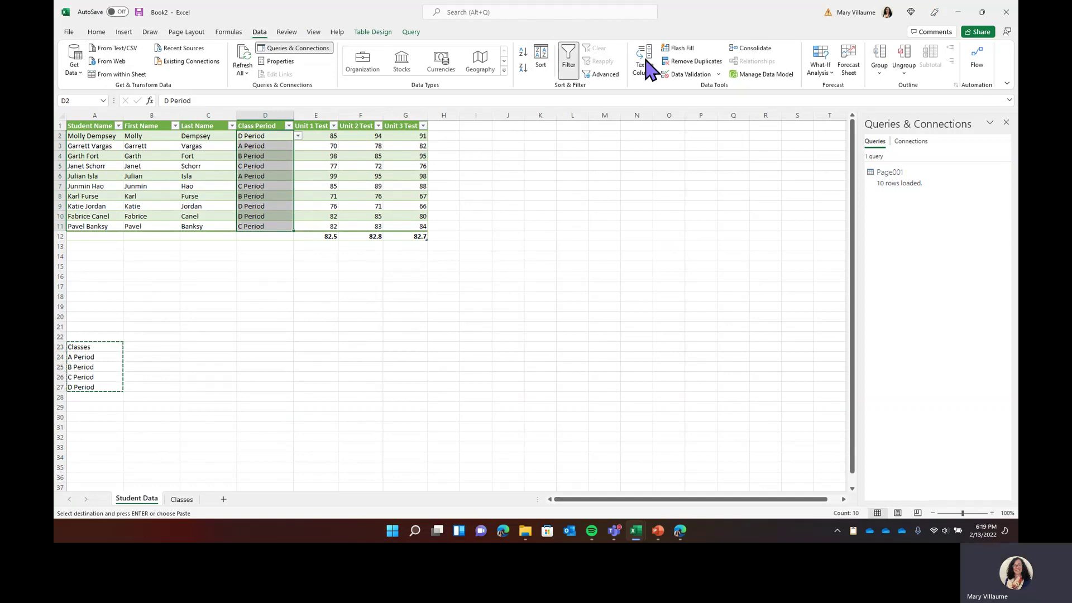
click(698, 76)
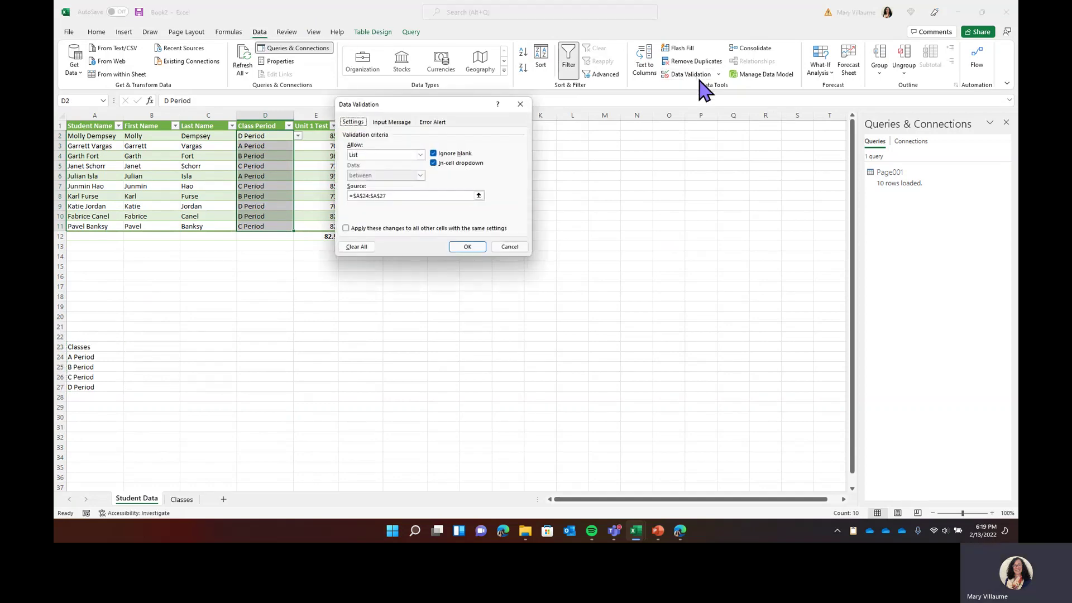
click(421, 156)
click(355, 184)
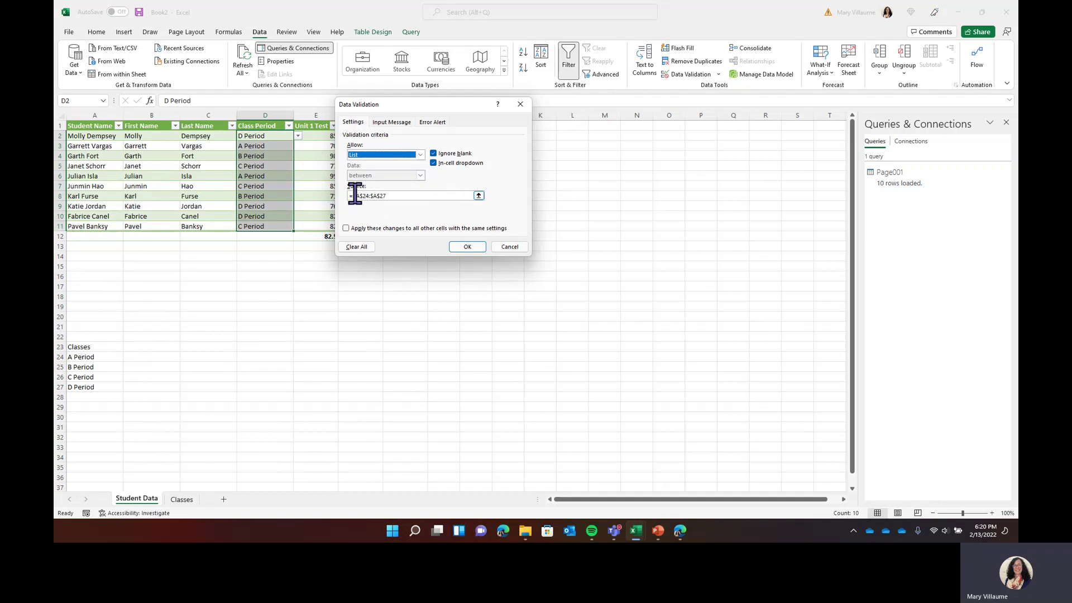
click(478, 196)
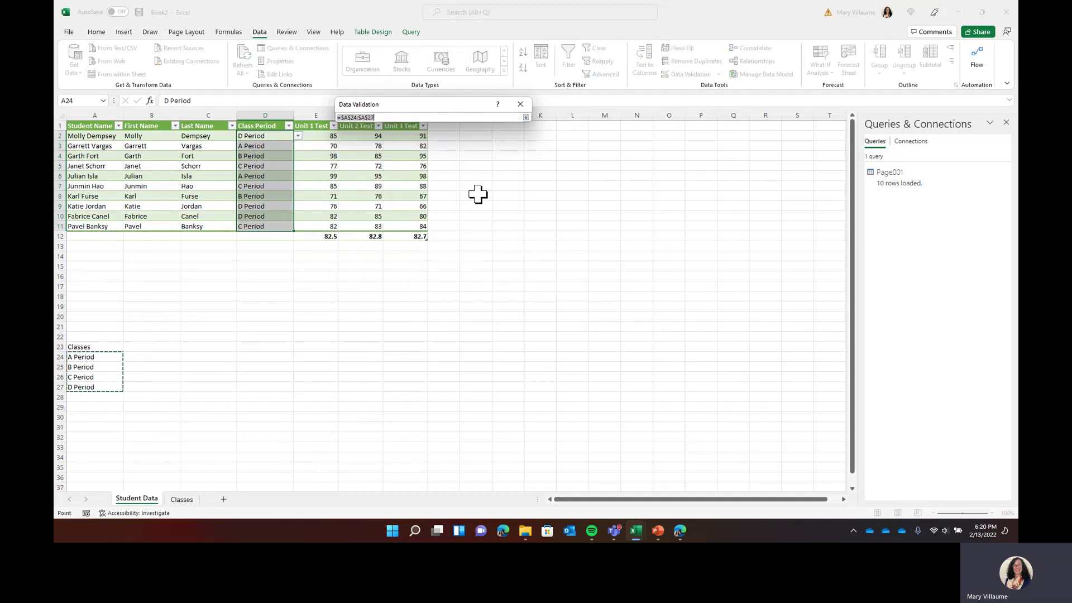
click(182, 500)
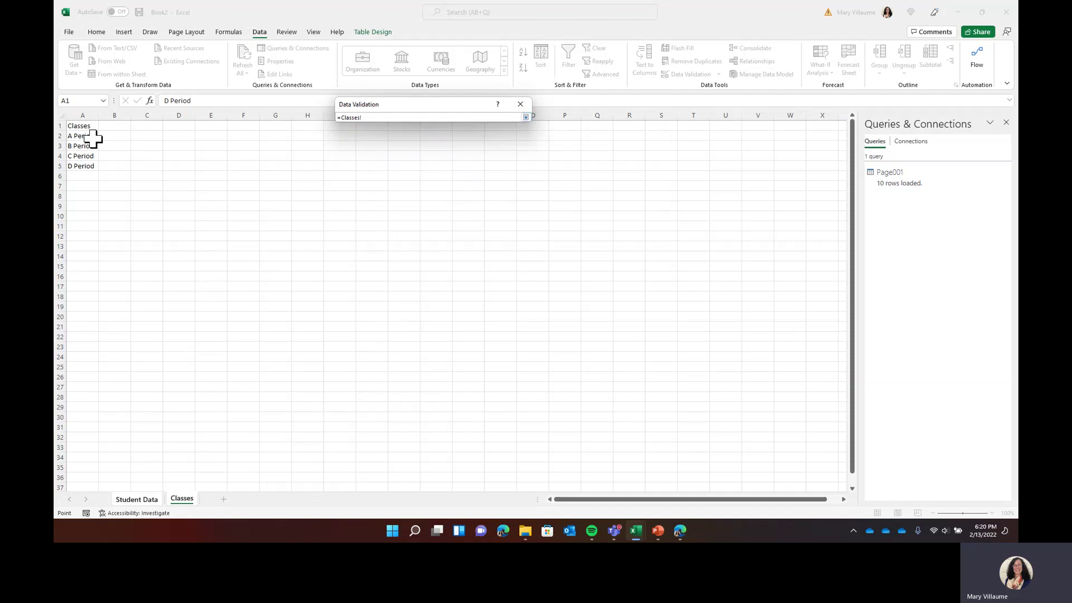
drag(91, 137, 92, 167)
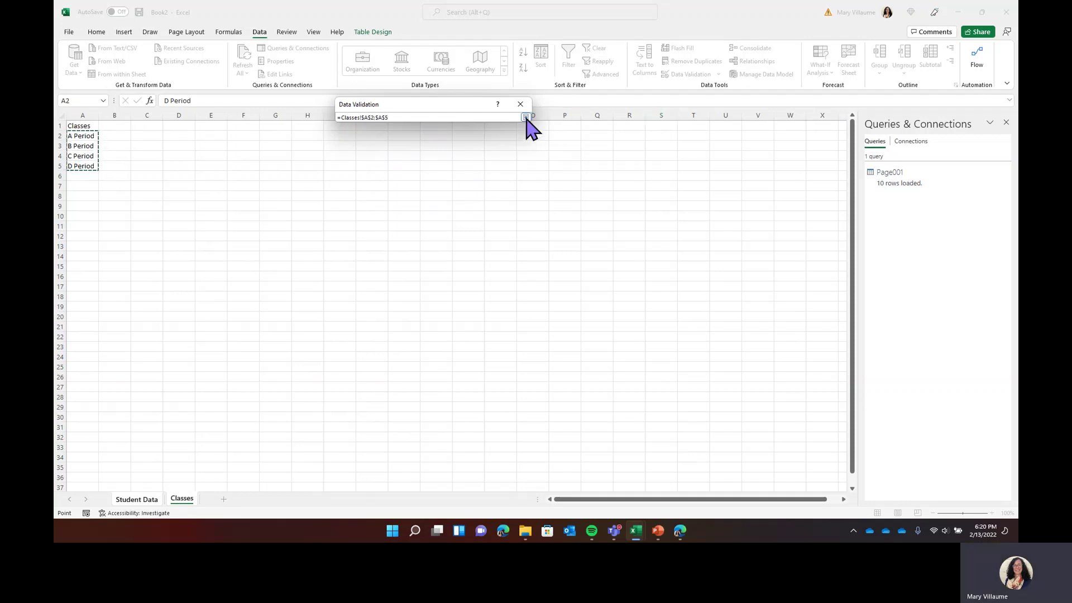
click(525, 117)
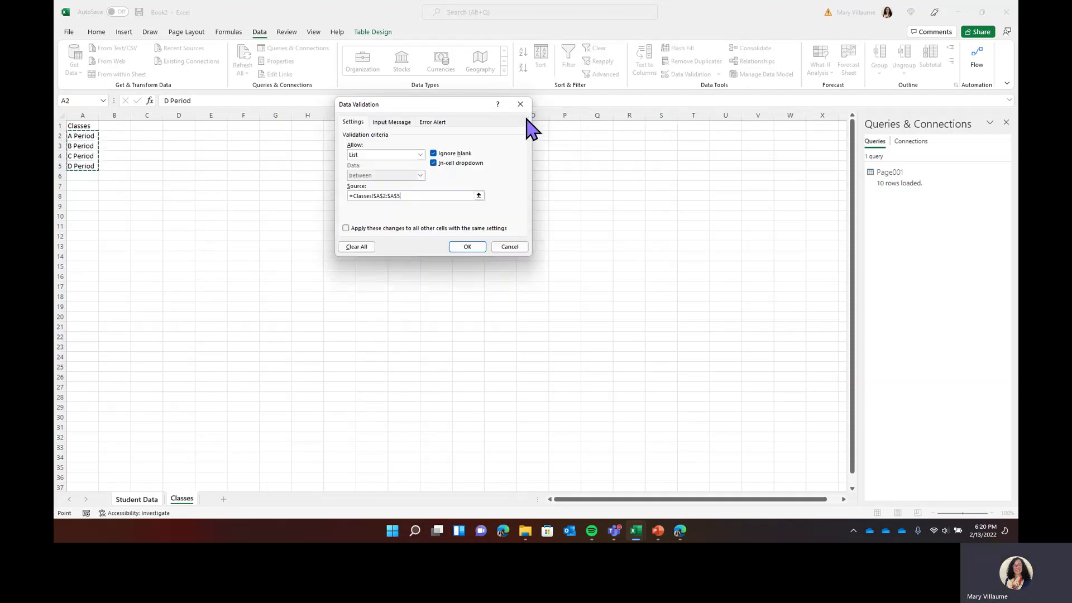
click(468, 247)
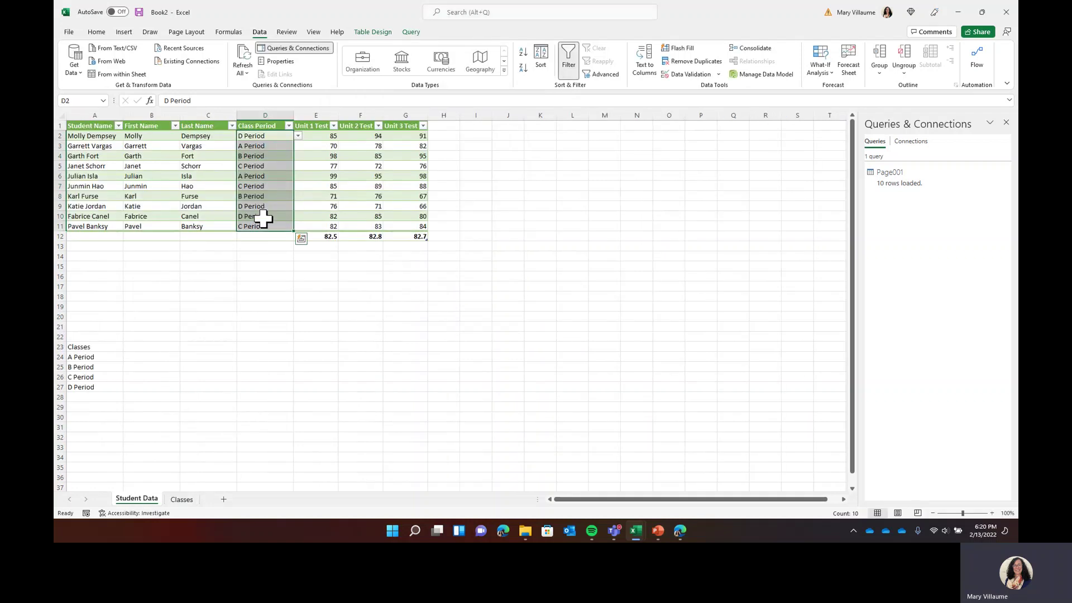
- Choose C Period in D8 and B Period in D9 from their drop-down lists
click(297, 137)
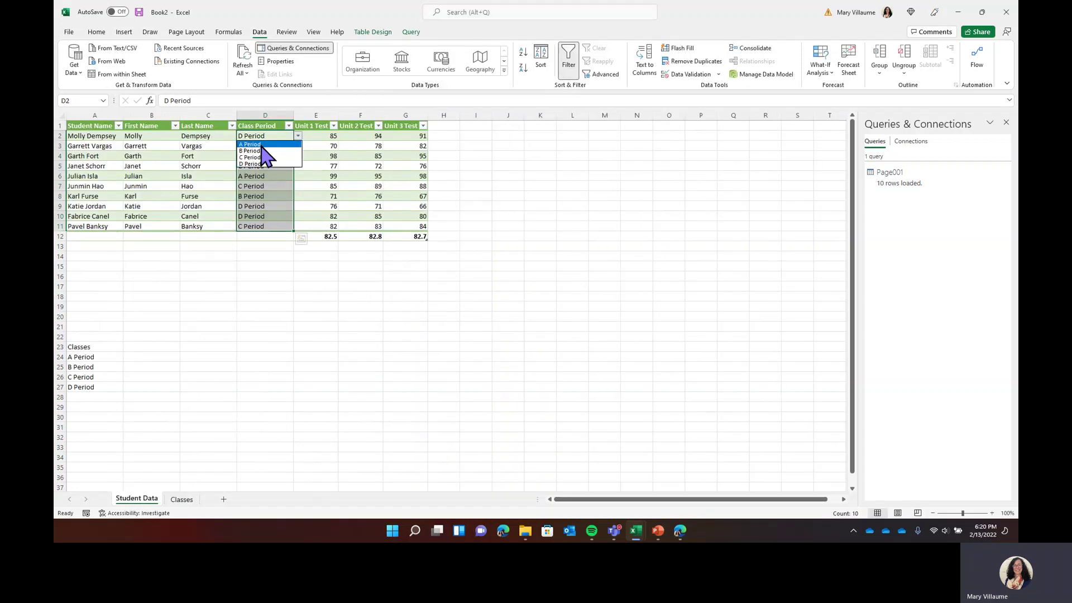
click(272, 200)
click(274, 200)
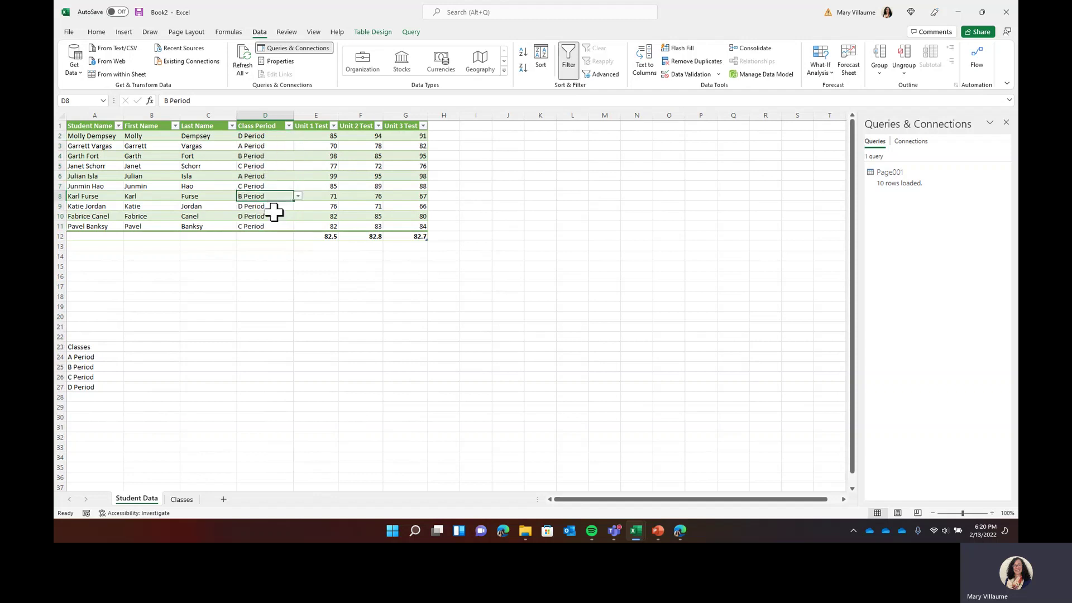
click(298, 196)
click(273, 217)
click(279, 205)
click(297, 206)
click(277, 223)
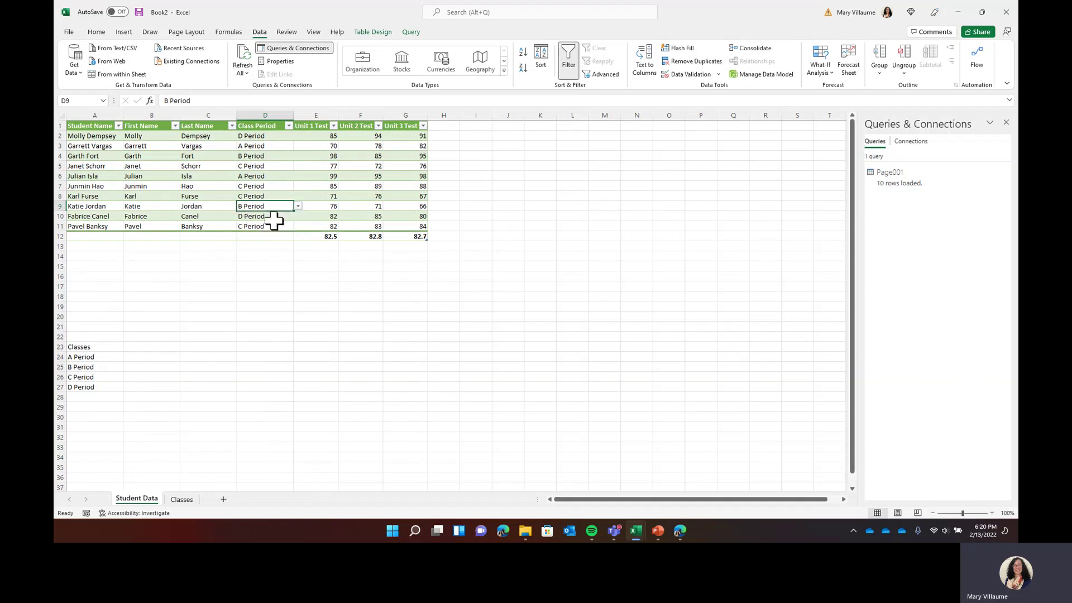
- Choose A Period in D10 and D Period in D11 from their drop-down lists
click(274, 216)
click(297, 216)
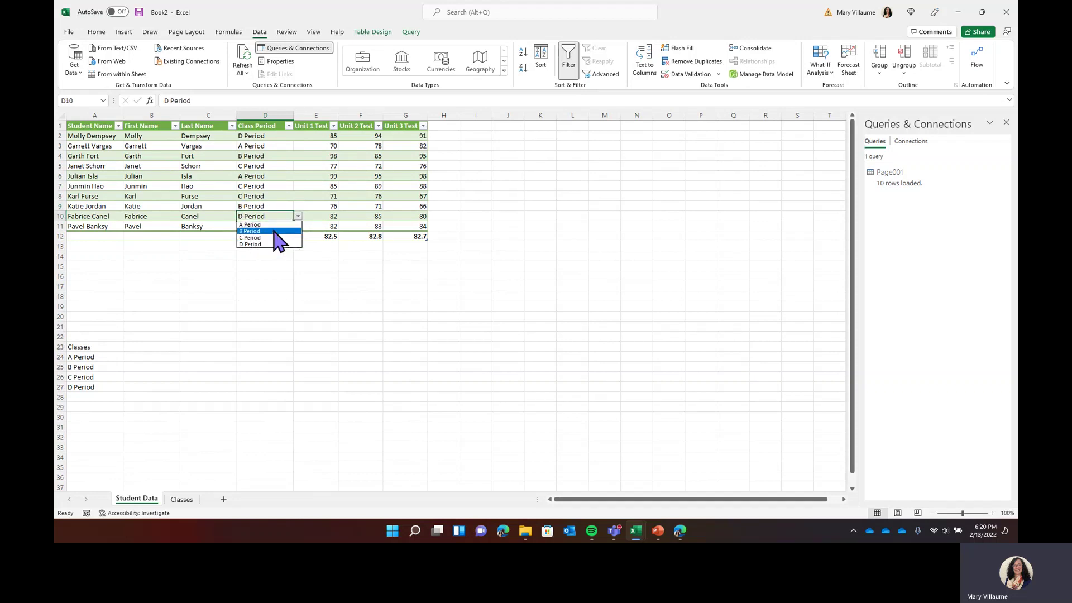
click(278, 224)
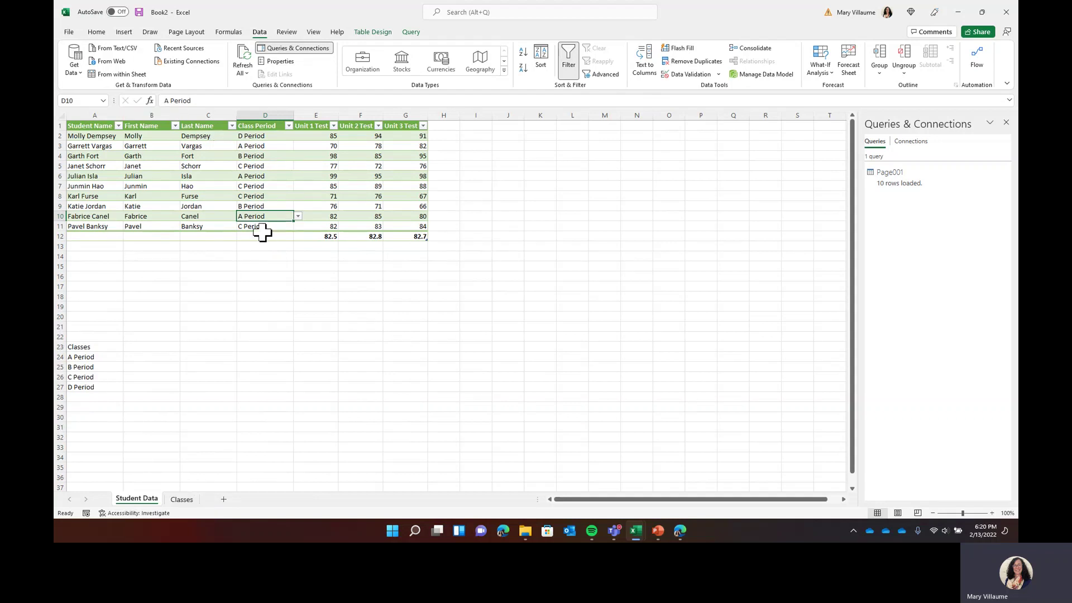
click(285, 227)
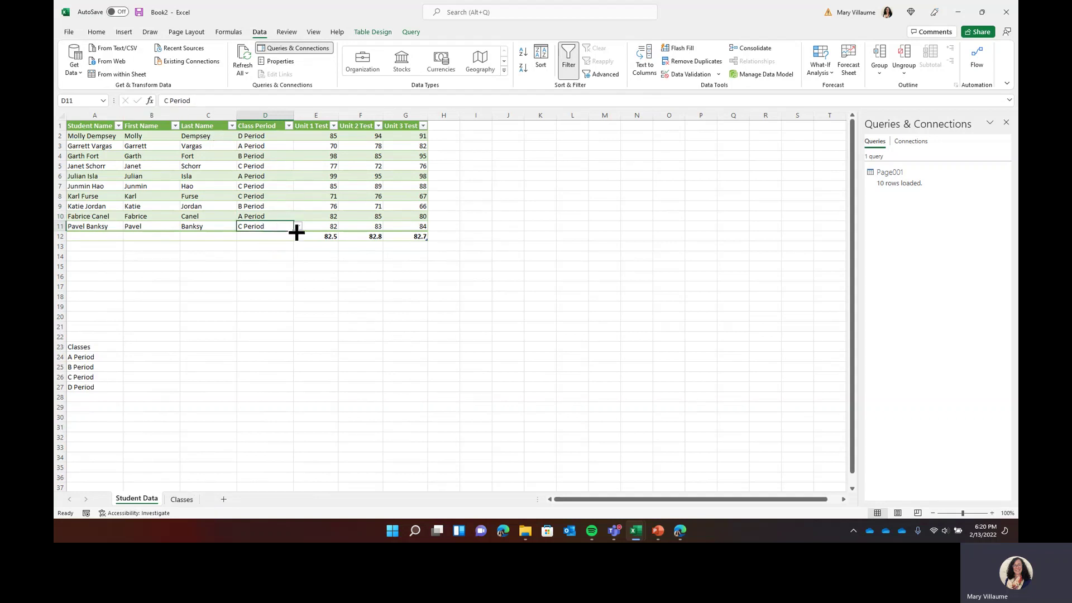
click(298, 226)
click(263, 254)
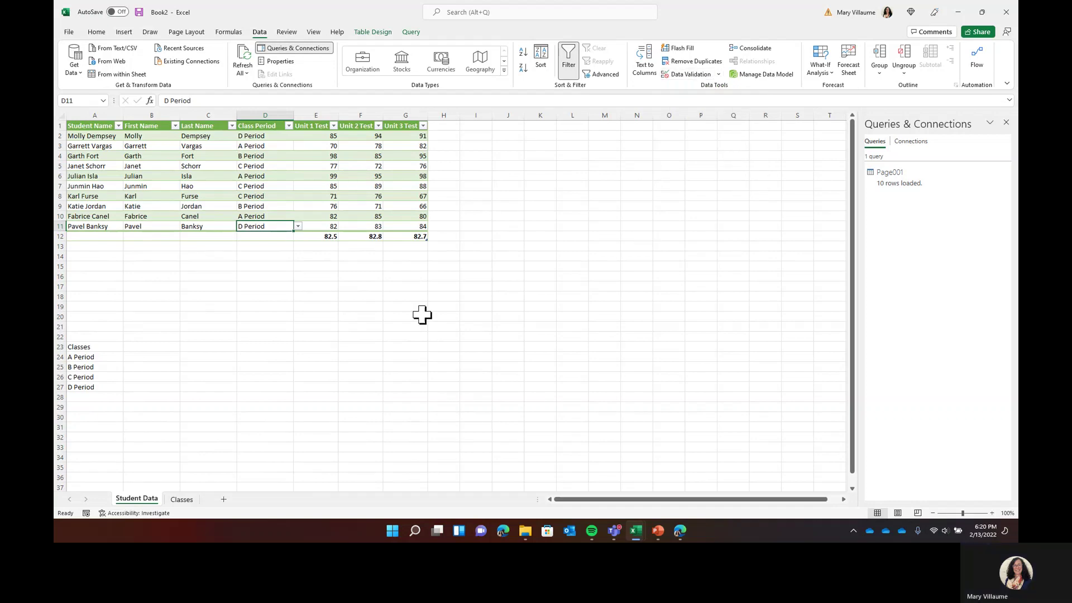
click(435, 338)
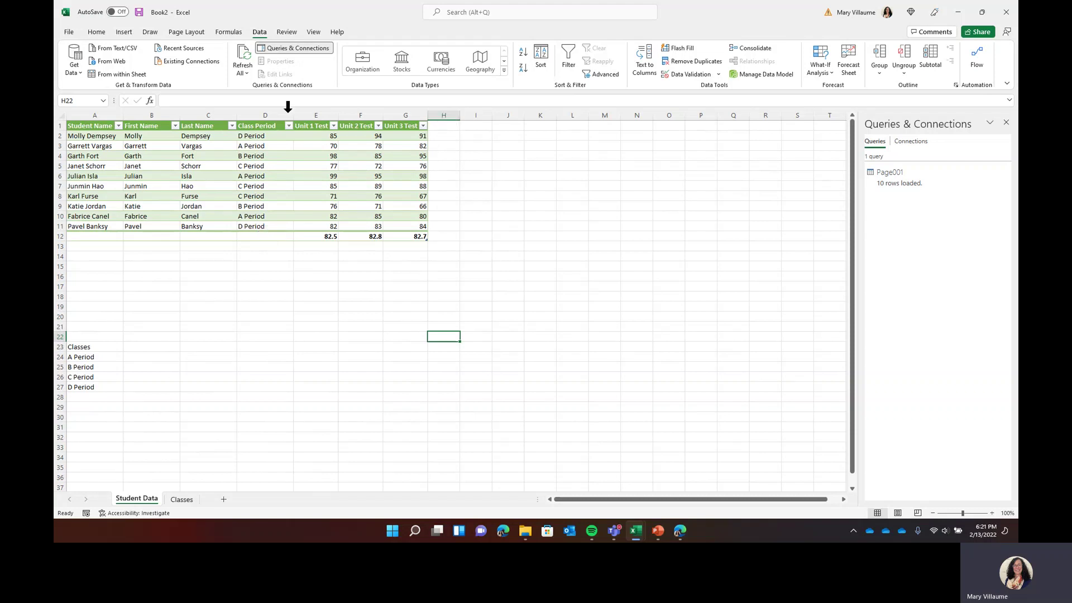
- Insert a column before Unit 1 Test and set its header to Remote or Hybrid
click(308, 113)
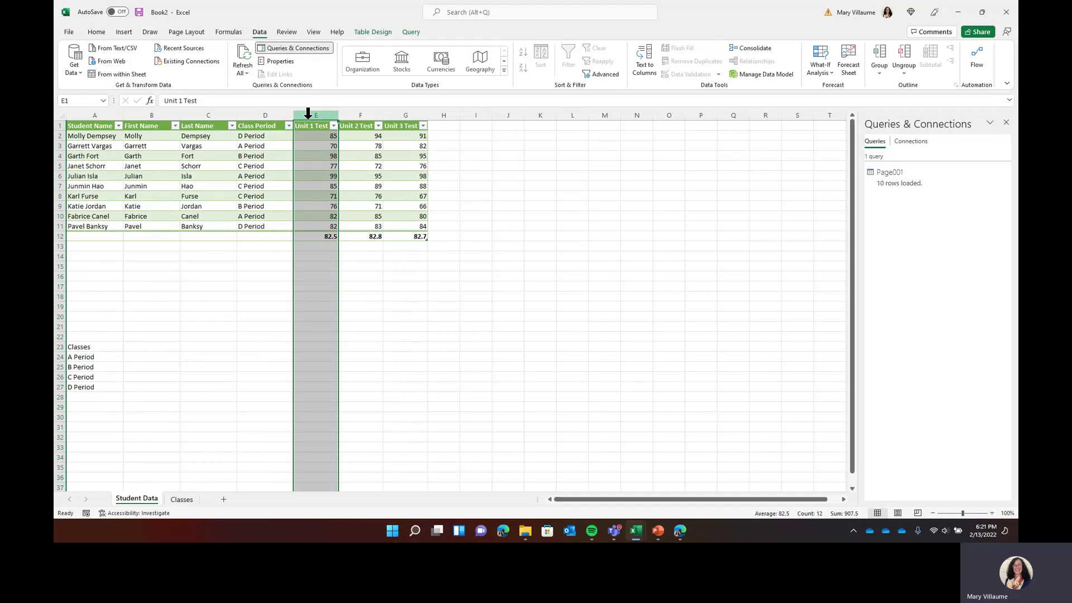
right_click(311, 115)
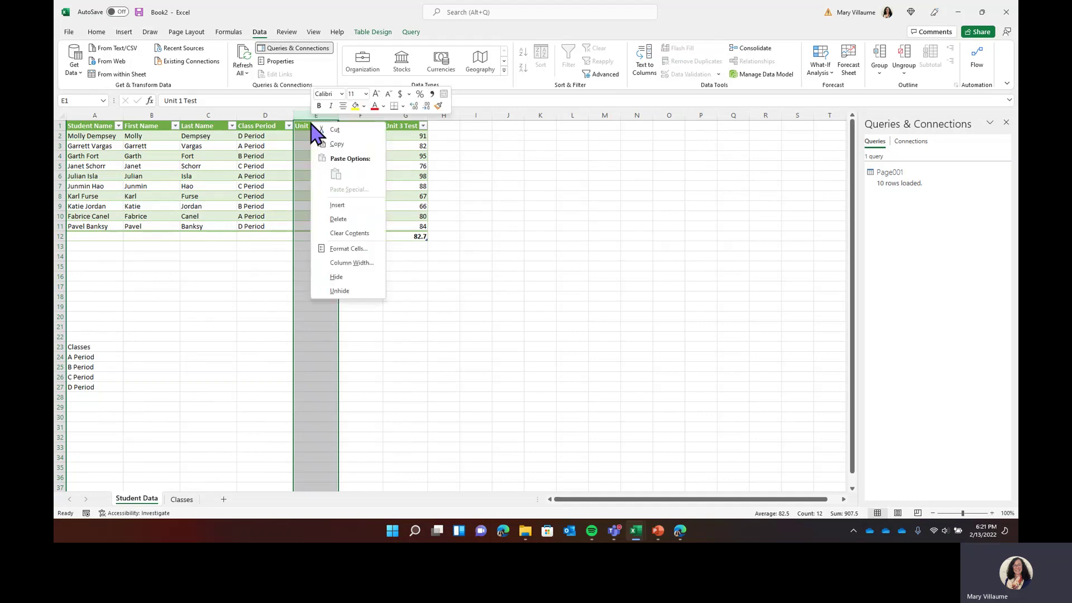
click(341, 208)
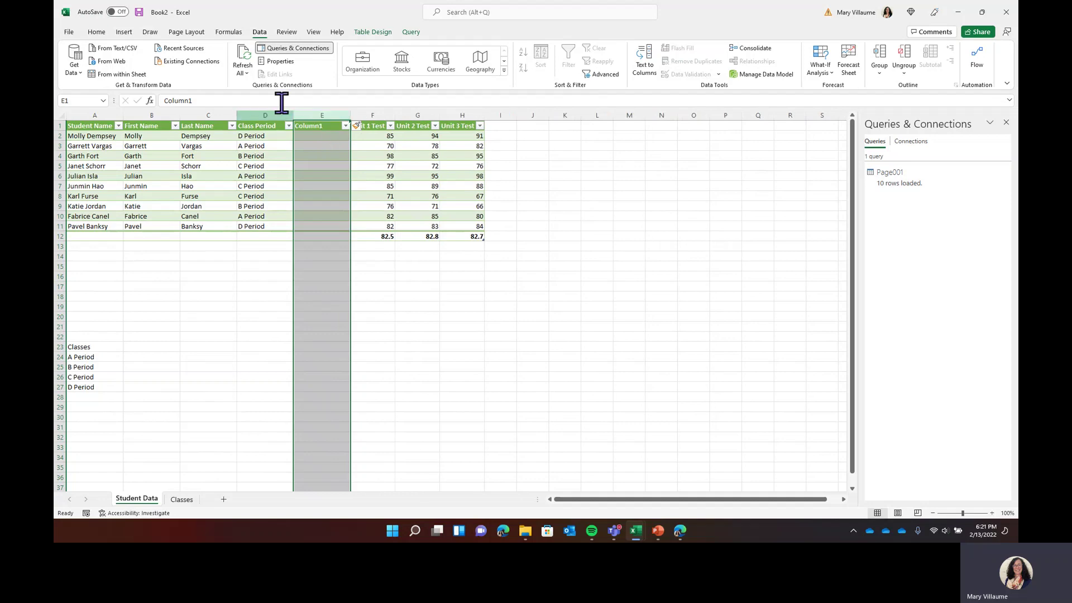
double_click(173, 100)
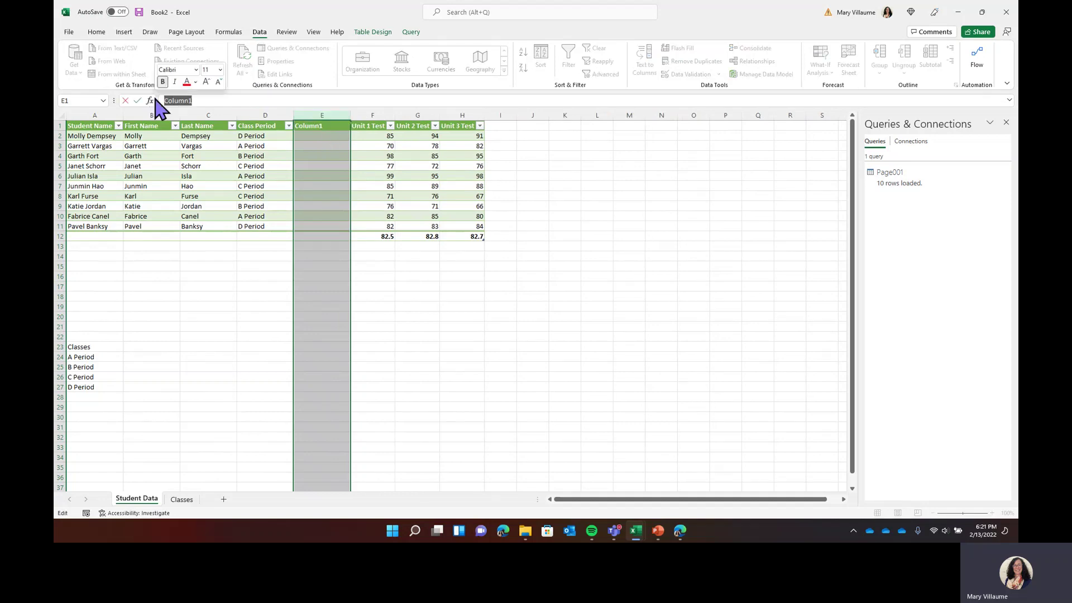
text(R )
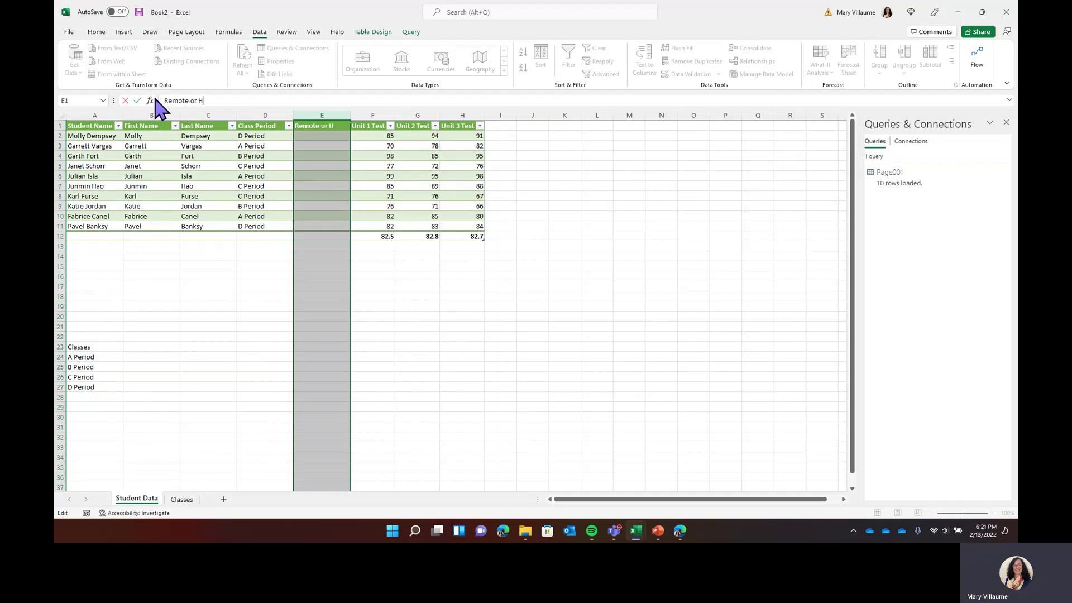
text(mote or Hybrid)
click(240, 297)
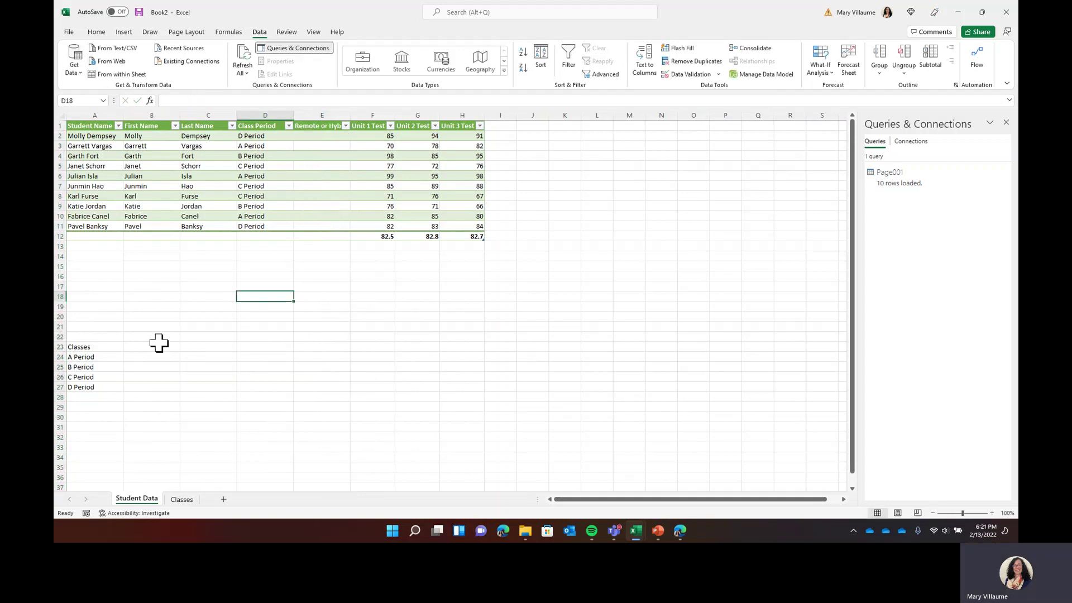
- Enter Remote in B25 and Hybrid in B26 as the option list for the new column
click(153, 368)
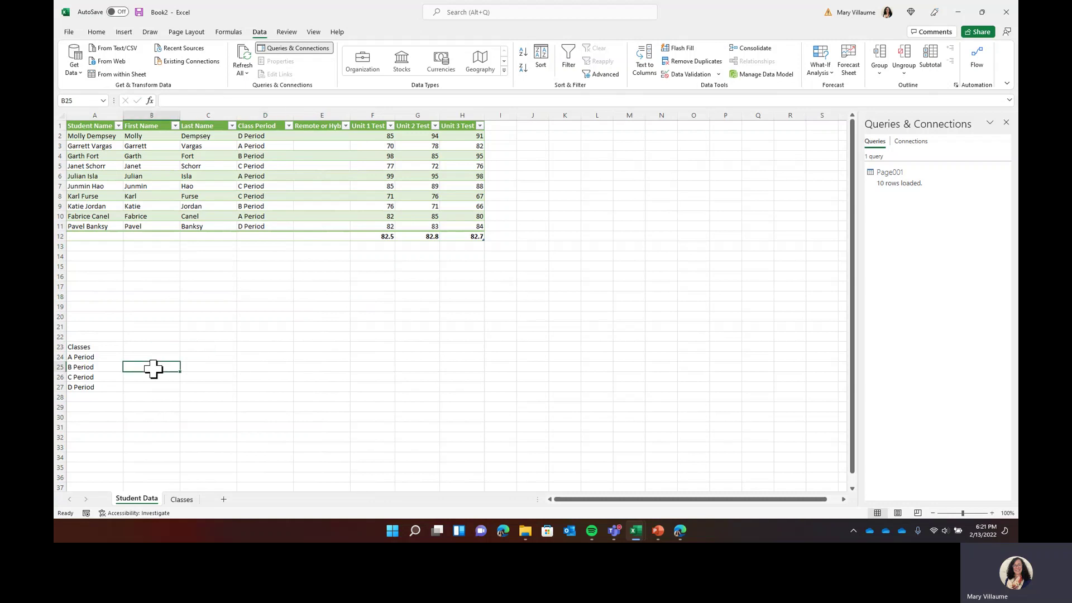
text(Remot)
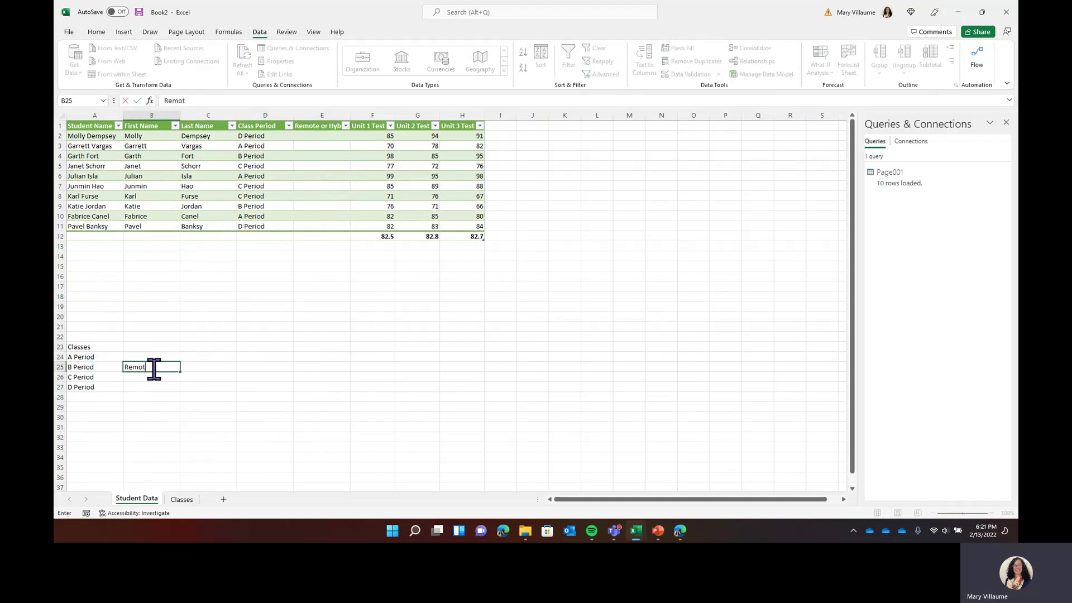
text(e)
key(Return)
text(Hybrid)
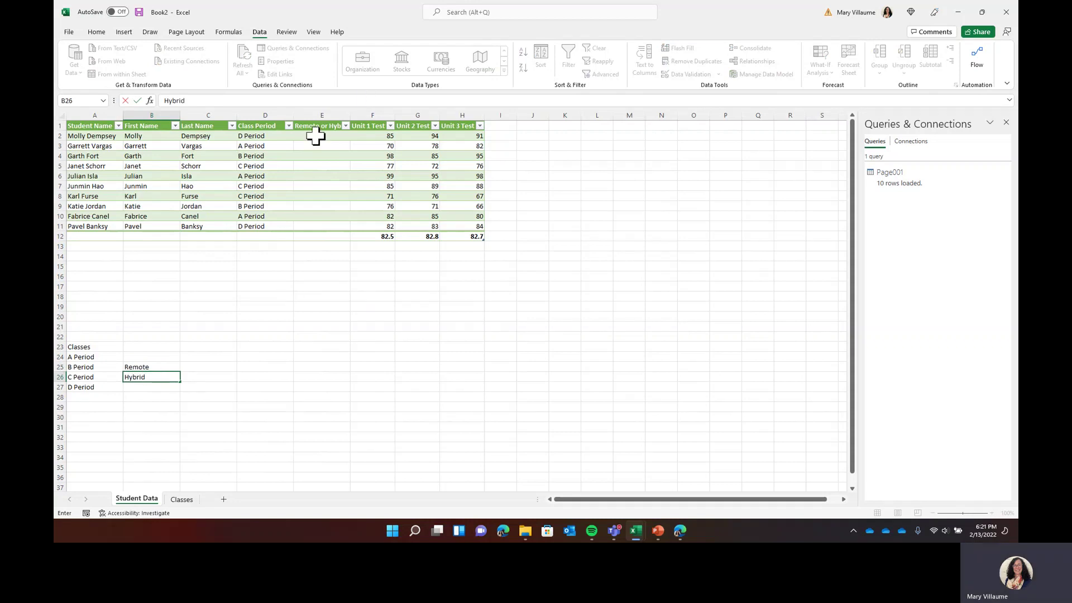
- Apply list data validation to the Remote or Hybrid cells E2:E11, using B25:B26 on Student Data as the source
drag(312, 134, 321, 226)
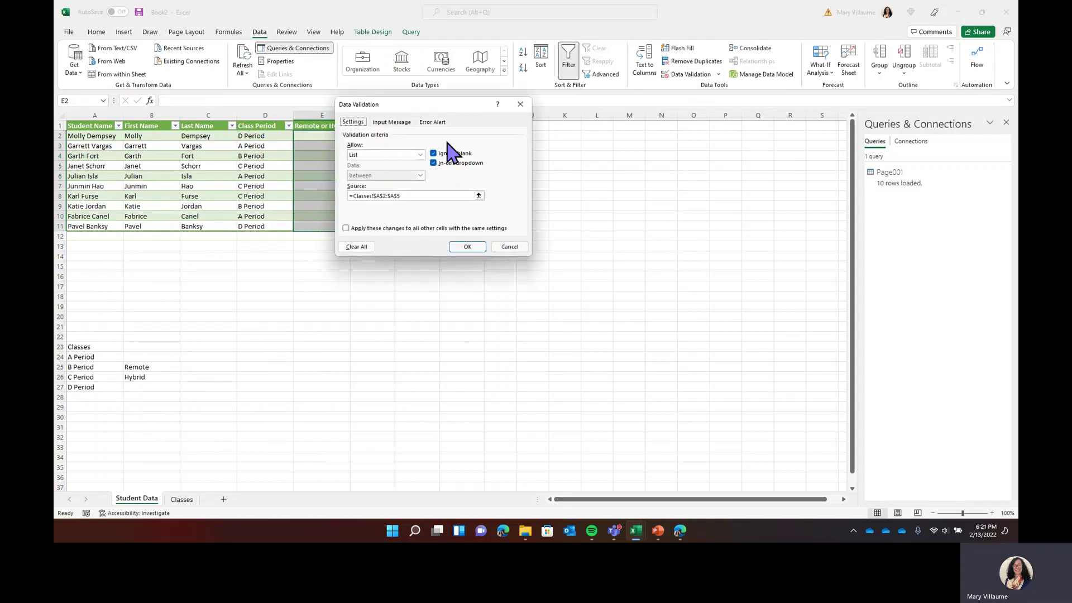
click(420, 154)
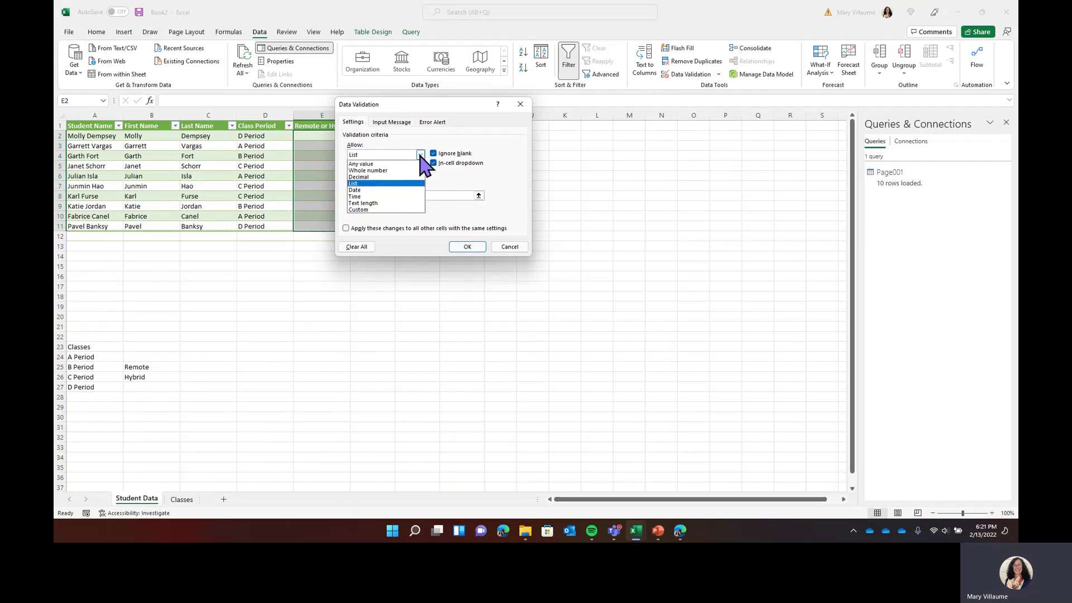
click(398, 184)
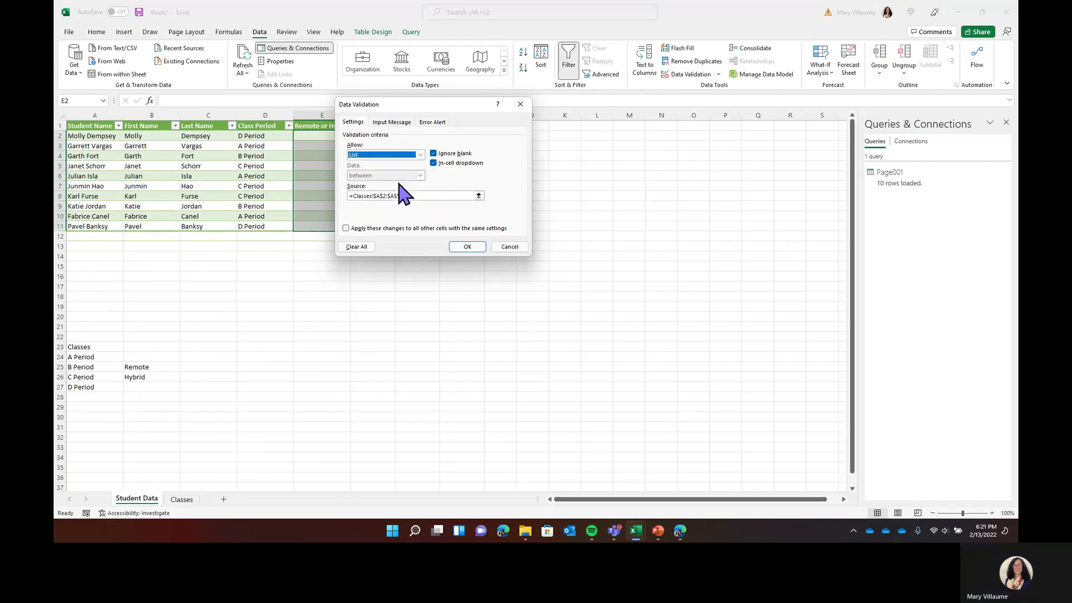
click(478, 195)
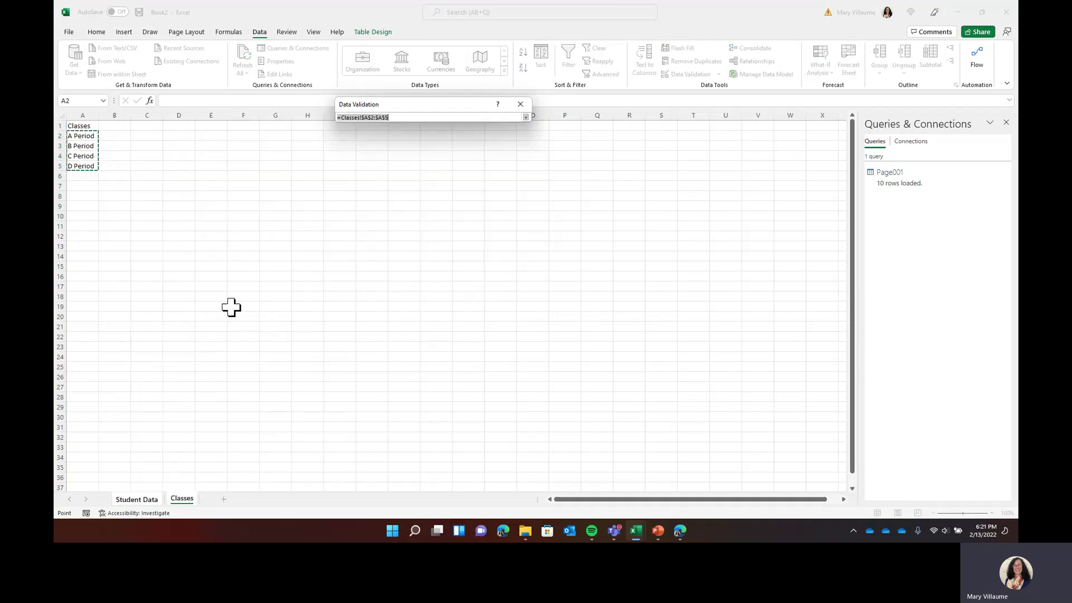
click(144, 503)
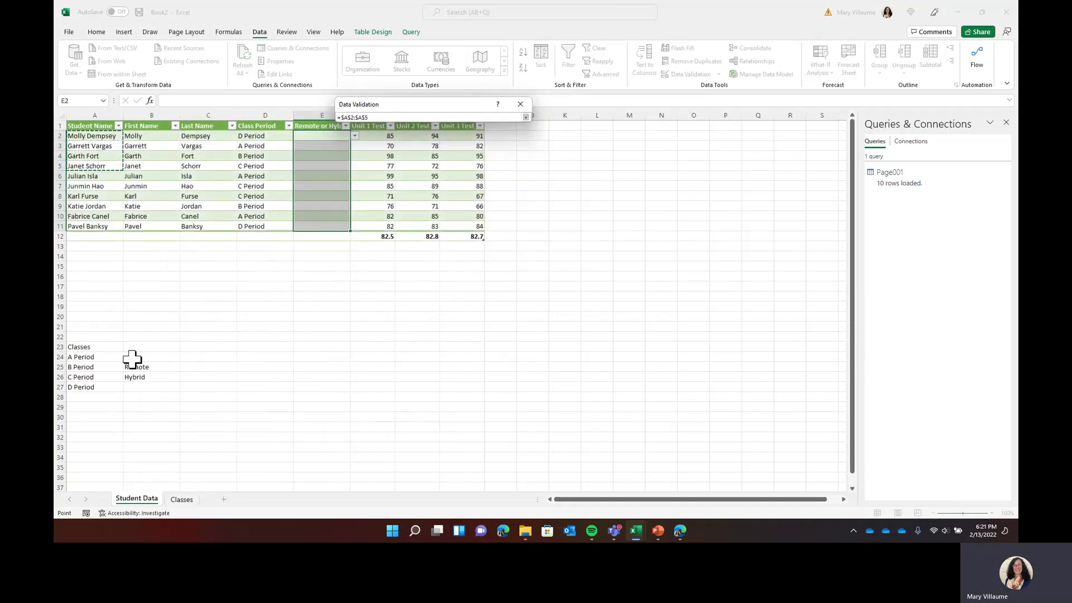
drag(132, 364, 138, 378)
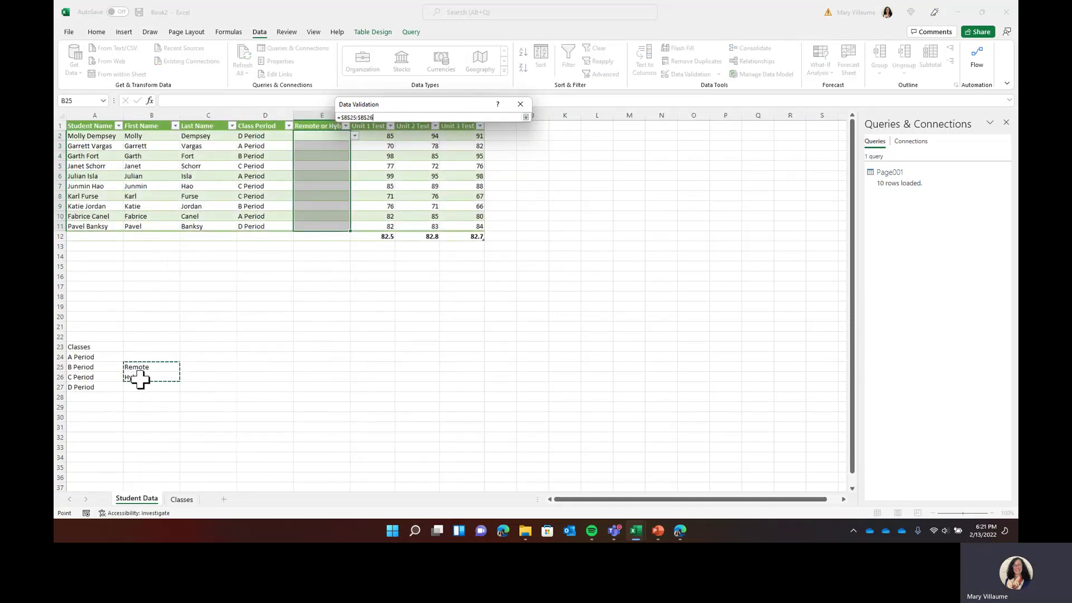
click(526, 117)
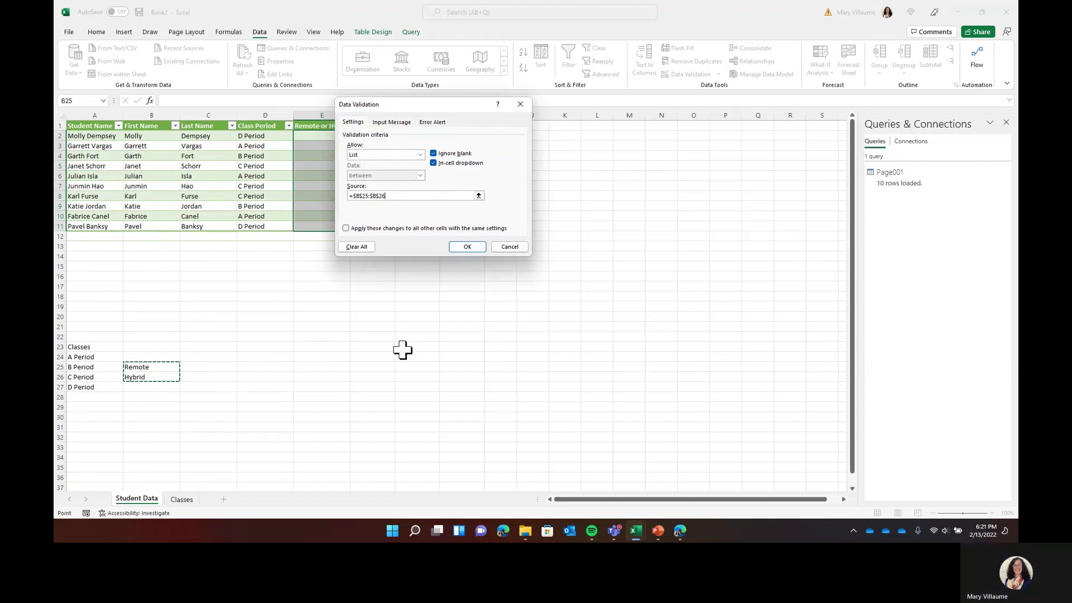
click(467, 246)
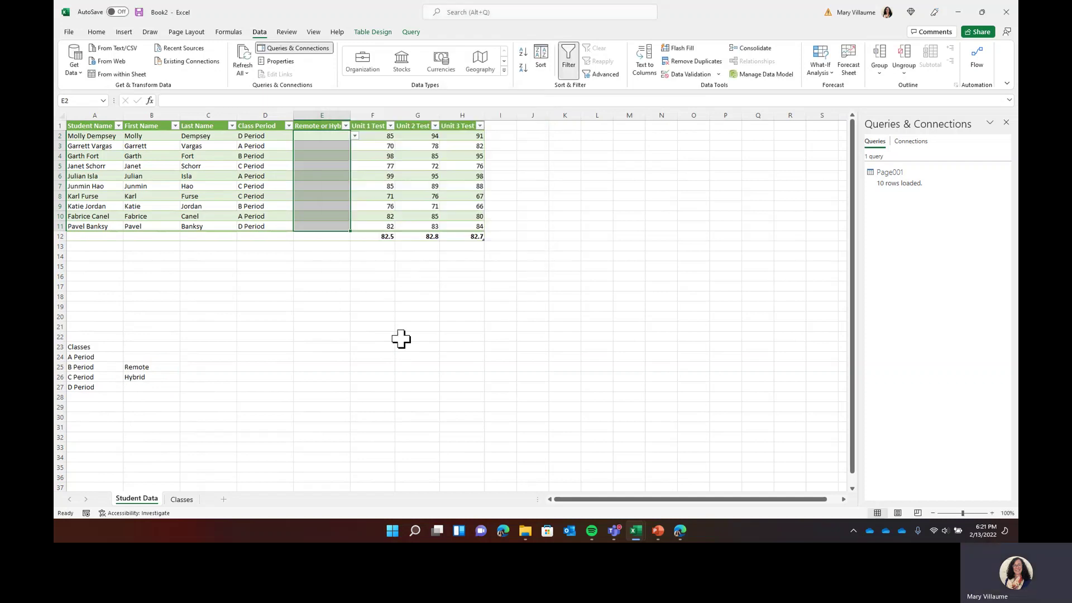
- Choose Remote in E2 and Hybrid in E3 from their drop-down lists
click(355, 137)
click(338, 146)
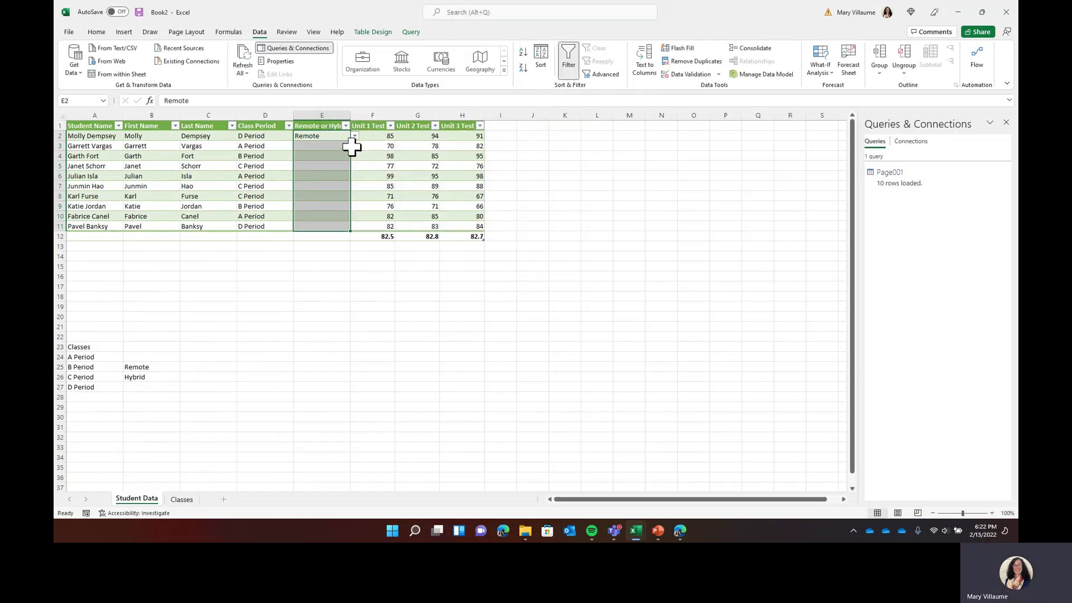
click(348, 148)
click(355, 146)
click(335, 166)
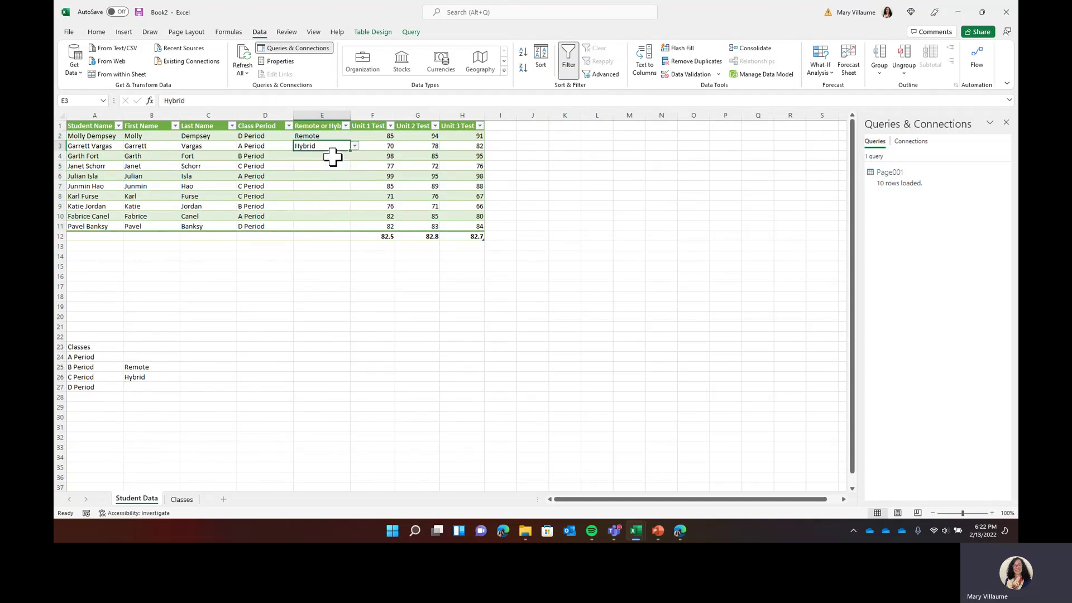
- Choose Remote in E4 and Hybrid in E5 from their drop-down lists
click(332, 157)
click(355, 156)
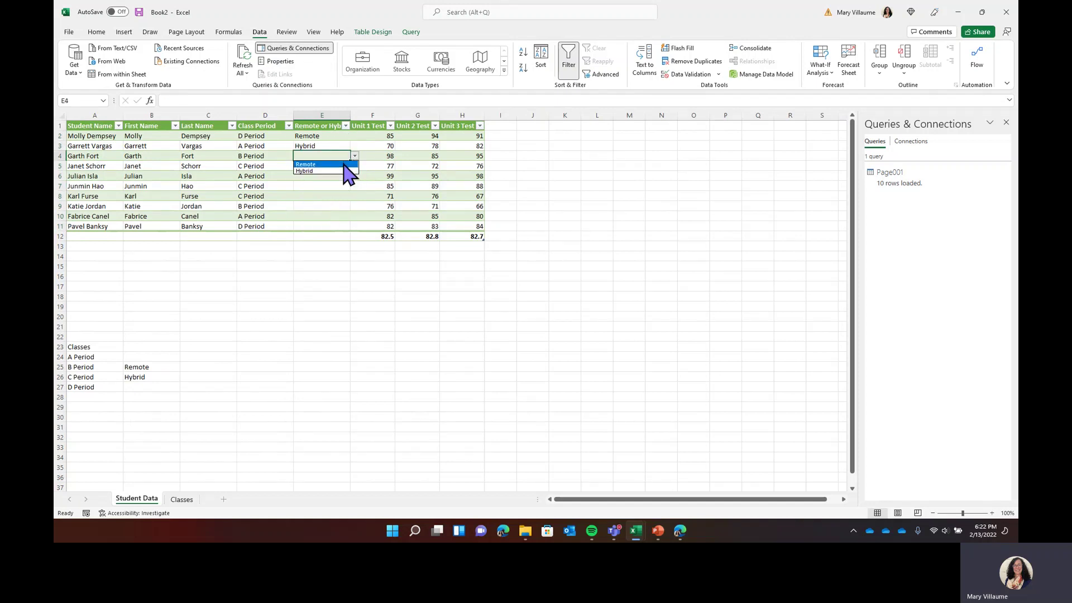
click(342, 164)
click(337, 166)
click(354, 166)
click(338, 181)
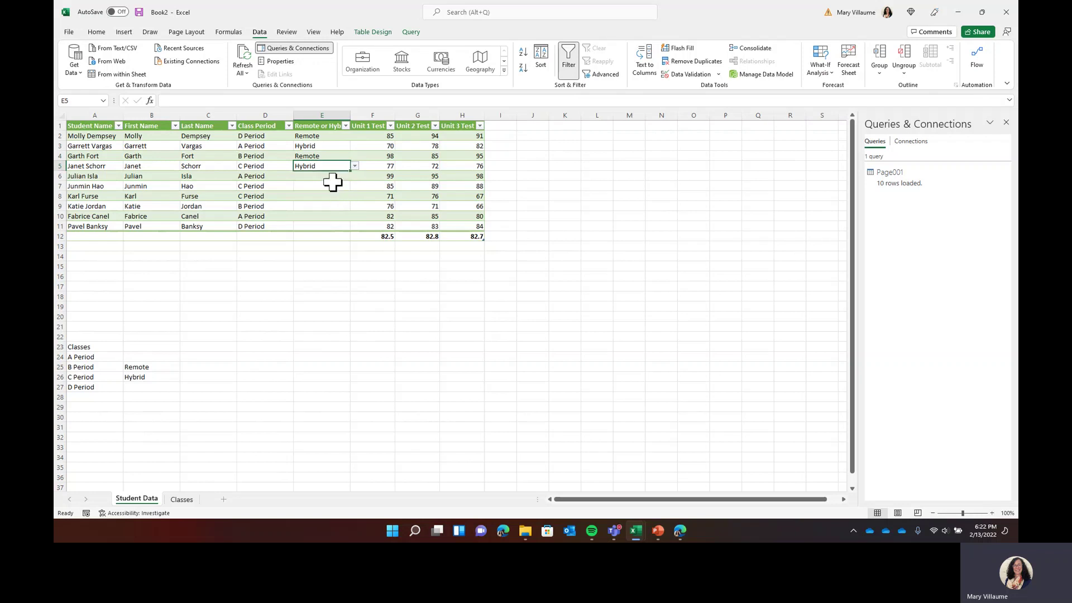
- Choose Hybrid in E6 and Remote in E7 from their drop-down lists
click(332, 182)
click(355, 177)
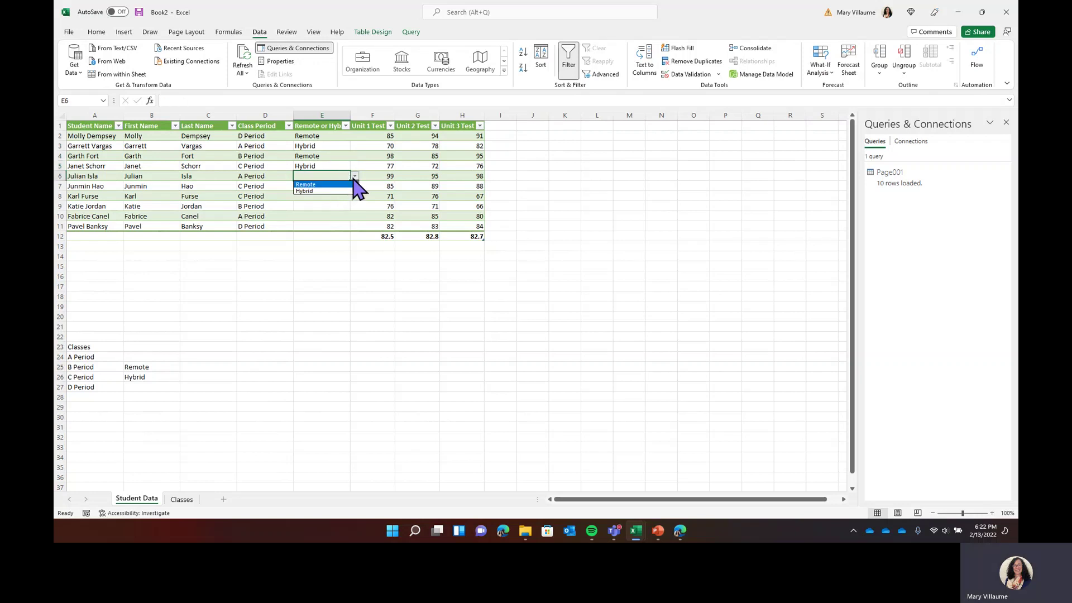
click(335, 191)
click(318, 186)
click(354, 186)
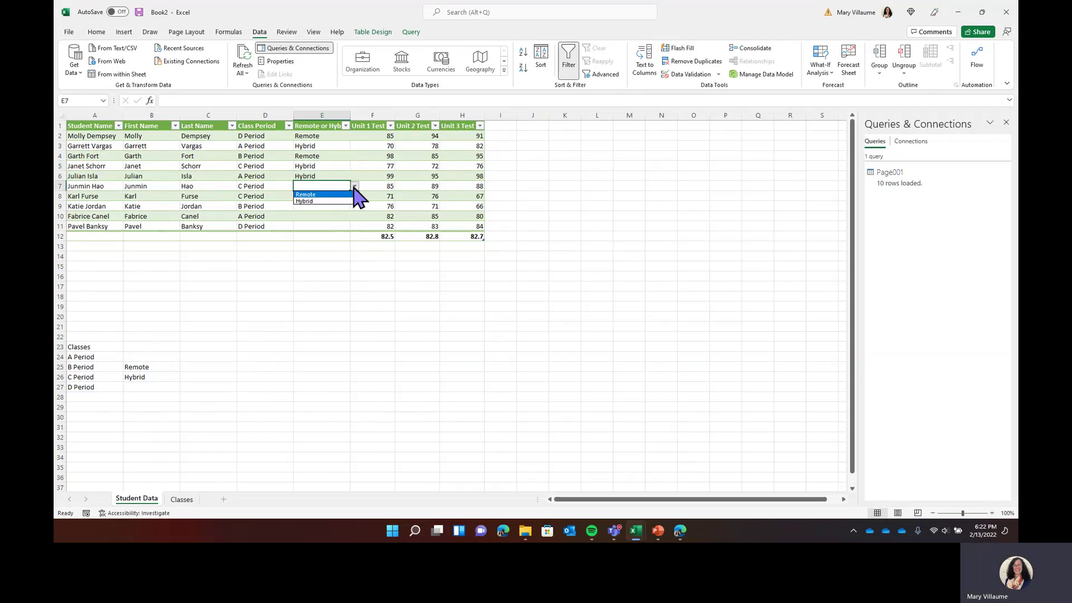
click(335, 195)
- Choose Remote in E8 and Hybrid in E9 from their drop-down lists
click(331, 197)
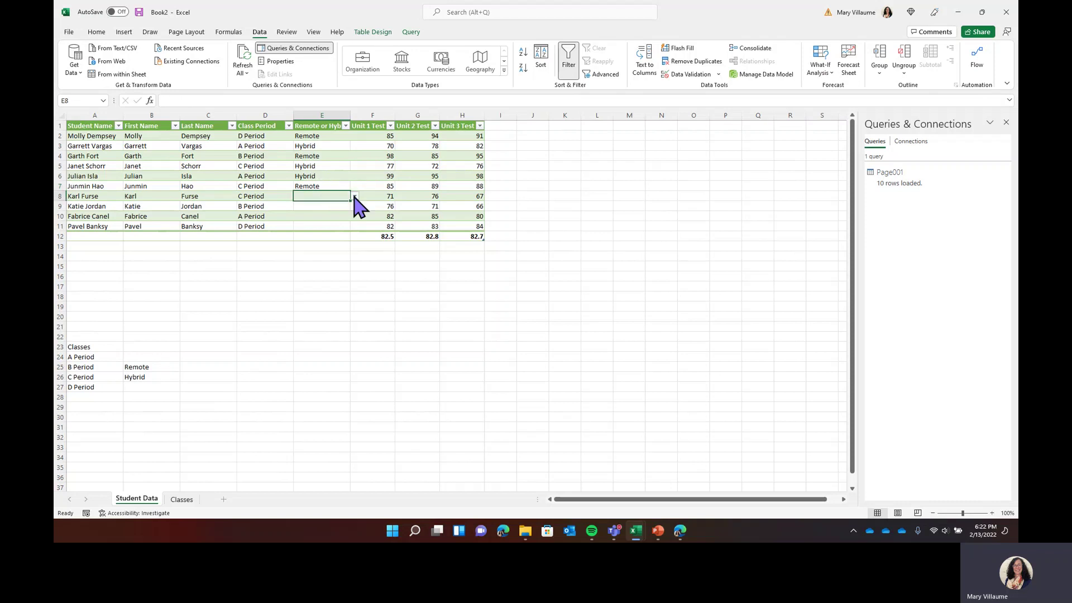
click(354, 196)
click(335, 205)
click(330, 206)
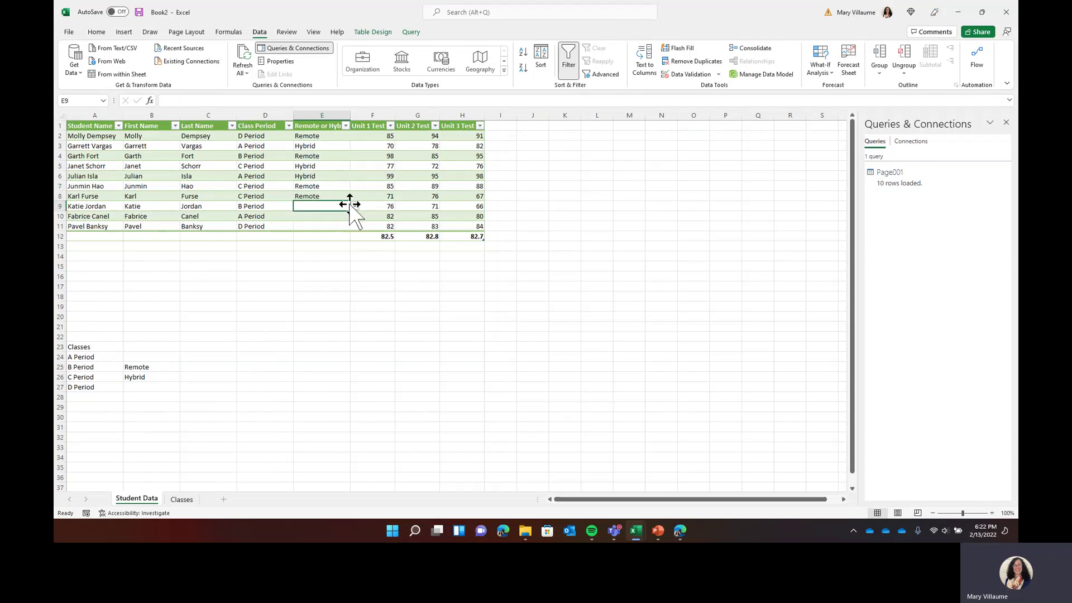
click(355, 207)
click(338, 226)
- Choose Remote in E10 and Hybrid in E11 to complete the Remote or Hybrid column
click(342, 216)
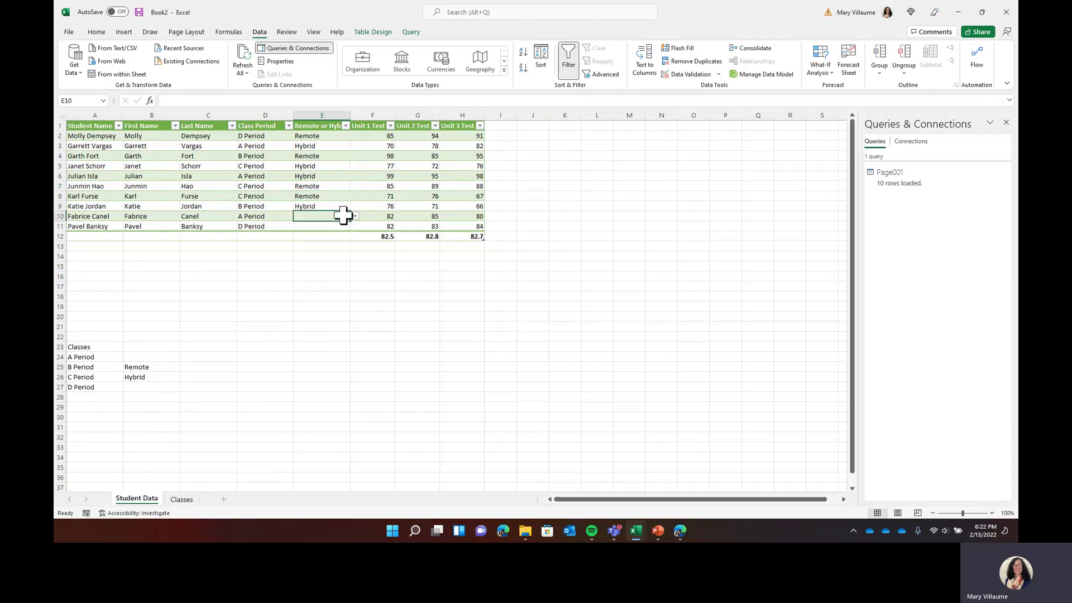
click(355, 216)
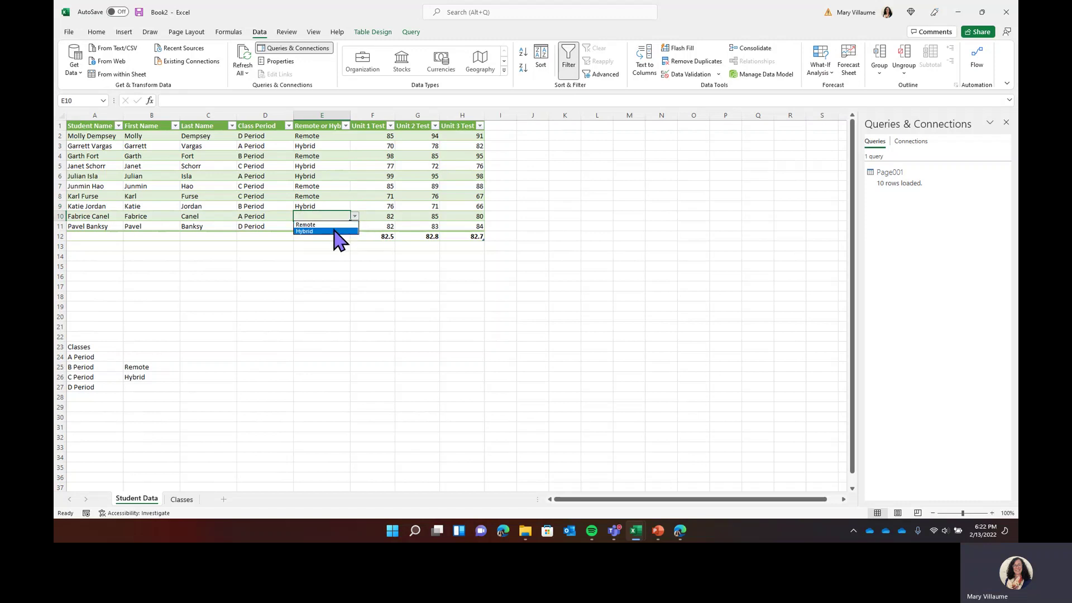
click(332, 225)
click(332, 226)
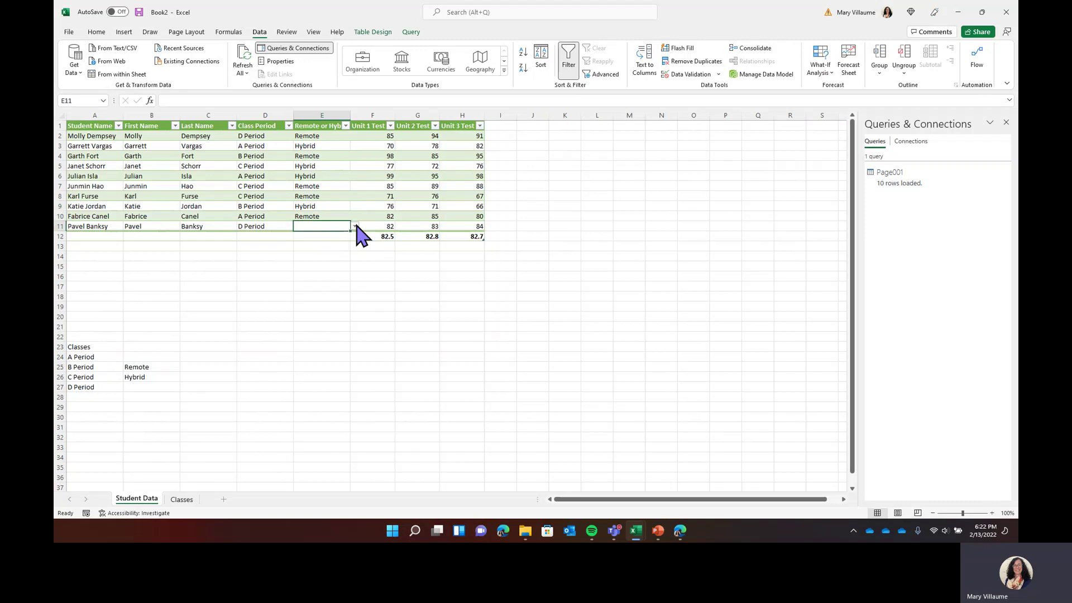
click(355, 226)
click(342, 247)
click(340, 317)
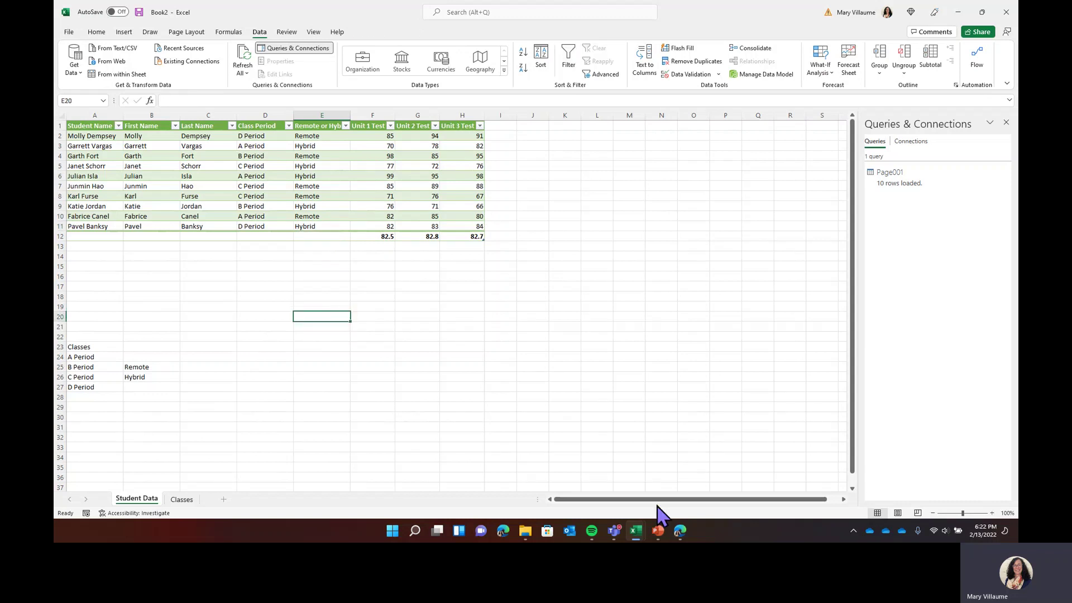
- Switch to the PowerPoint slide show and advance to the slide on sorting and filtering data in Excel
mouse_move(660, 539)
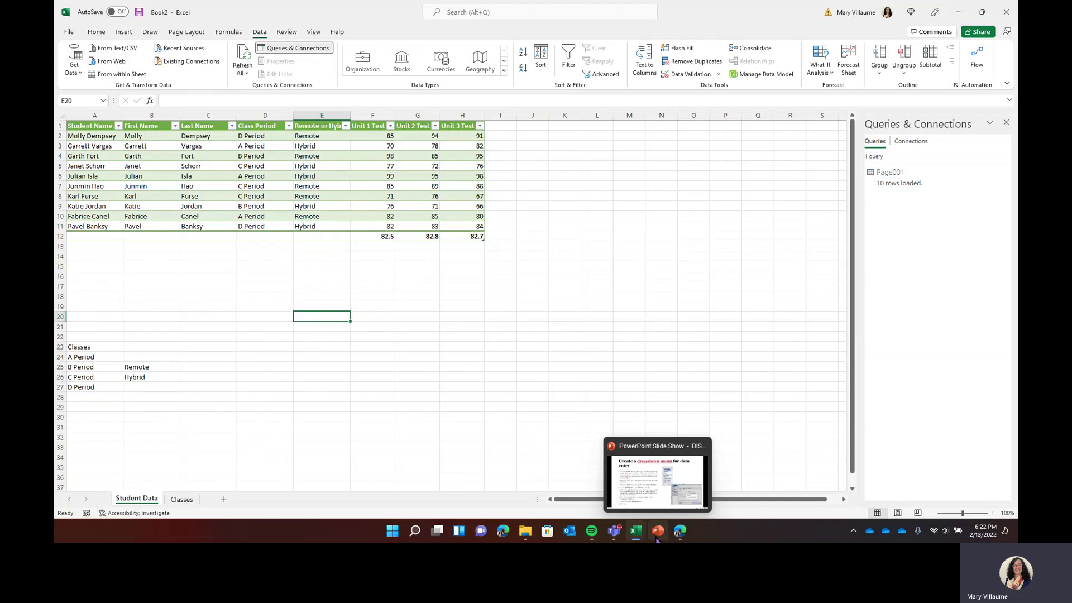
click(667, 537)
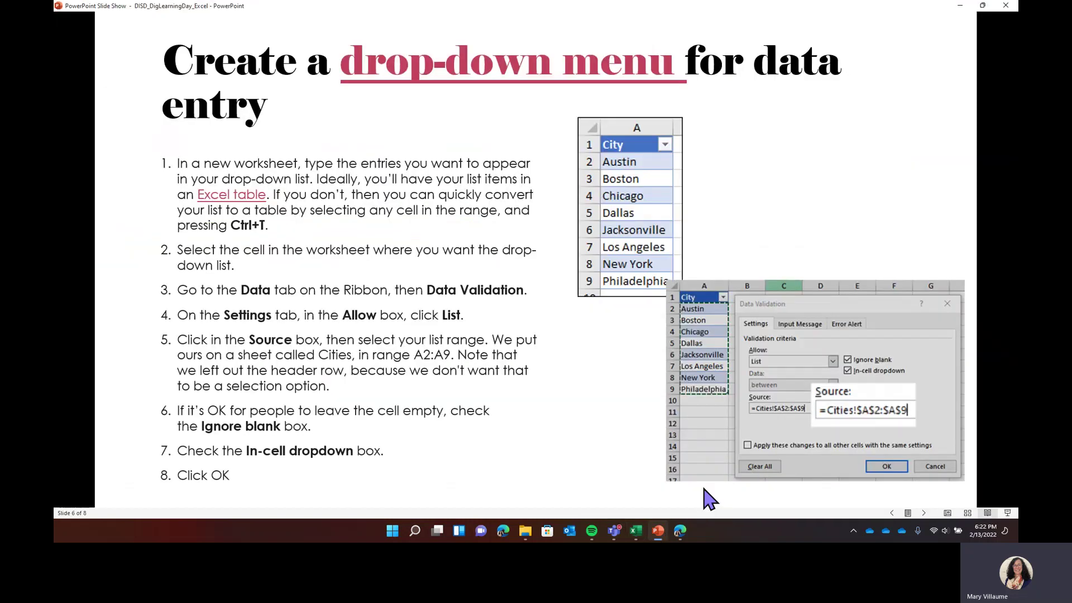
click(924, 513)
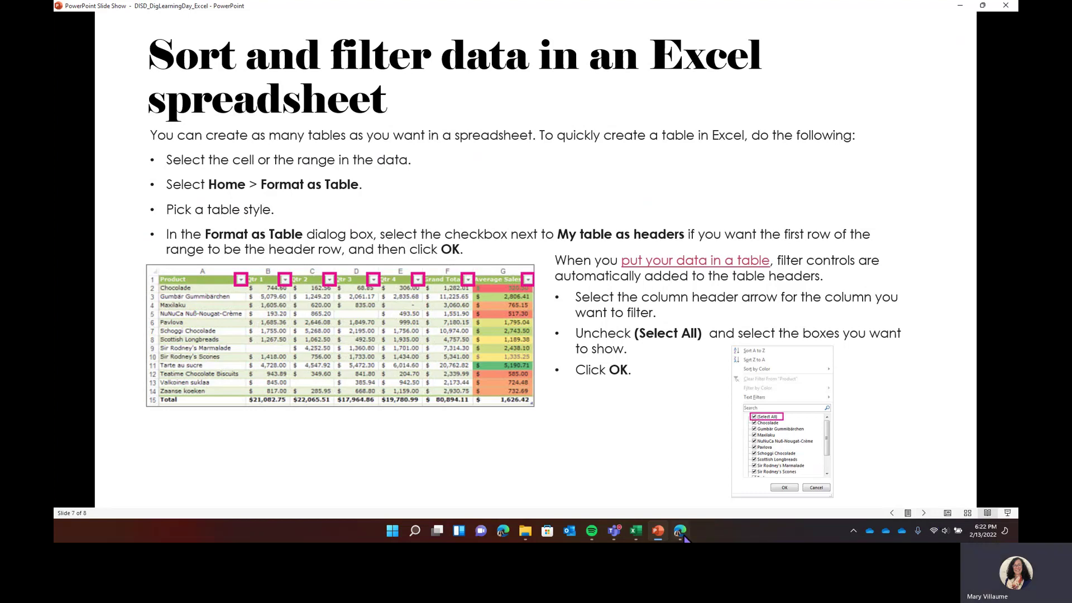
- Switch to the ExcelTrainingDoc workbook in Excel and go through the Date, Buyer, Type and Amt headers on the Expenses sheet
mouse_move(642, 534)
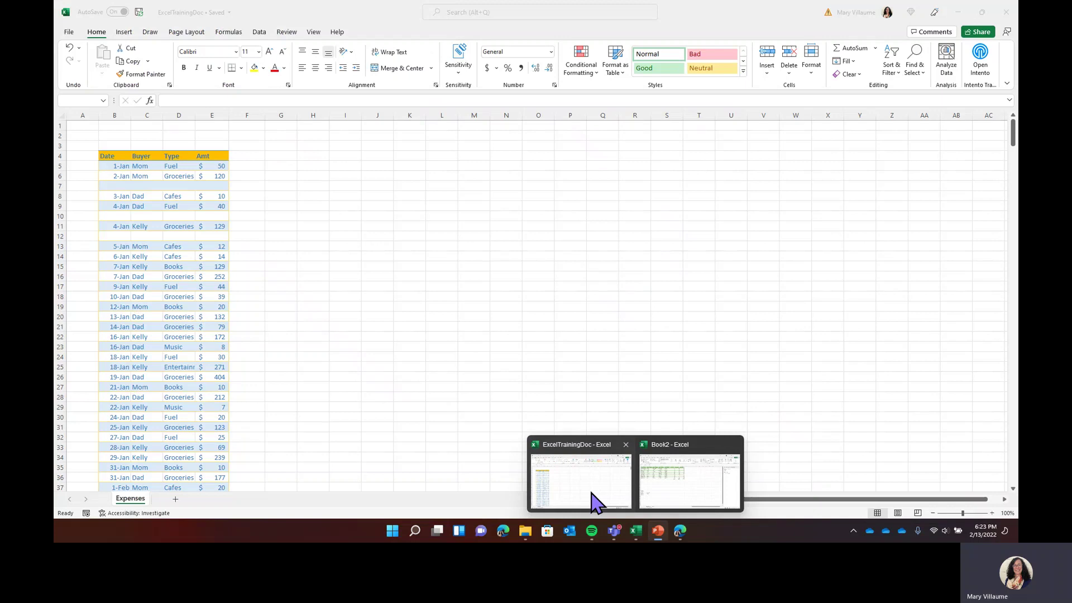
click(594, 498)
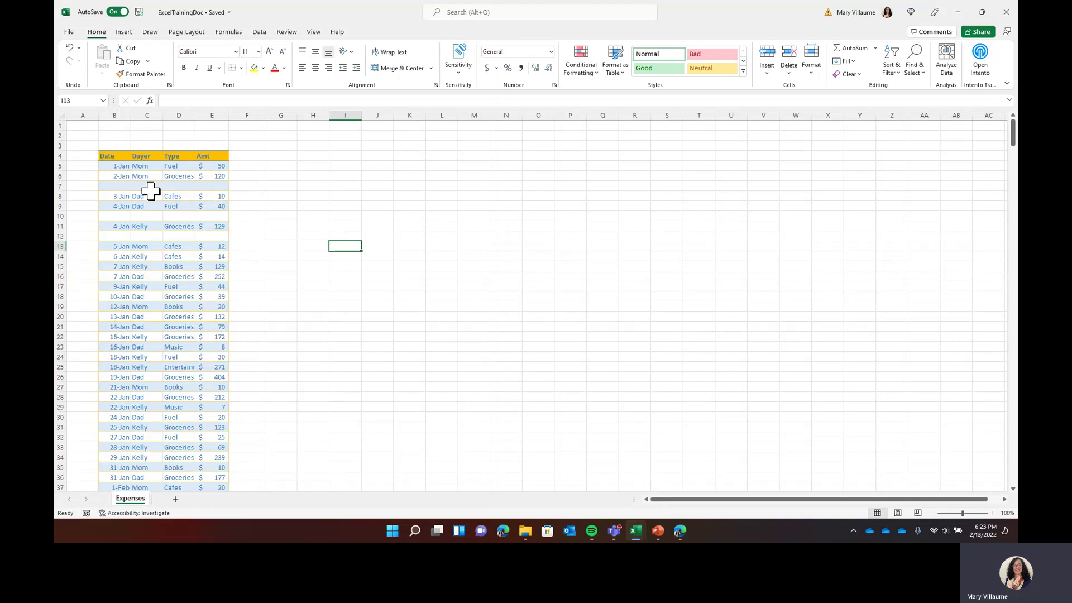
click(116, 157)
click(139, 156)
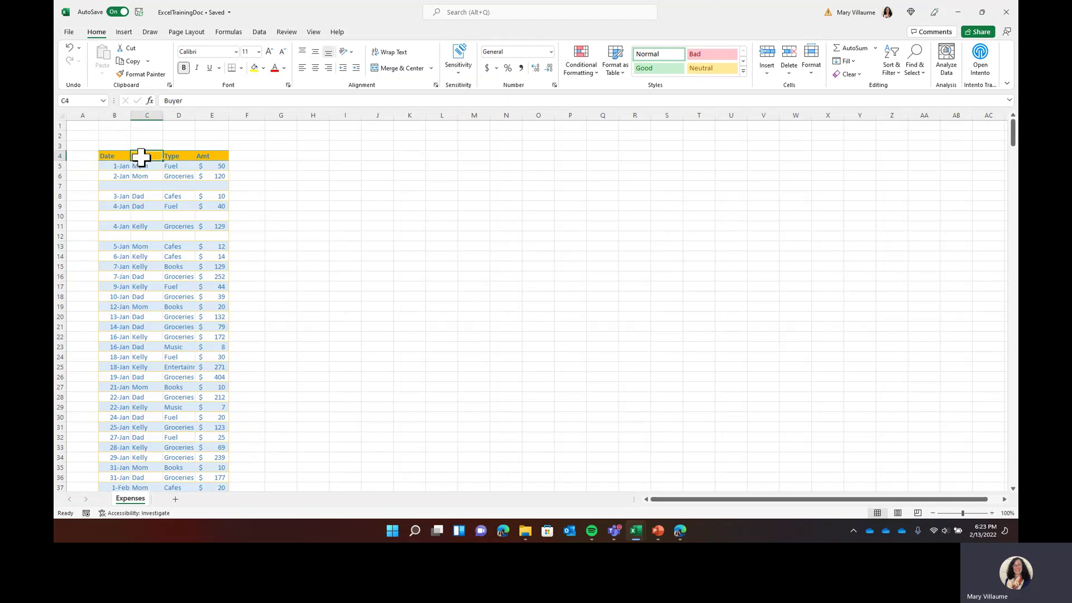
click(177, 156)
click(211, 156)
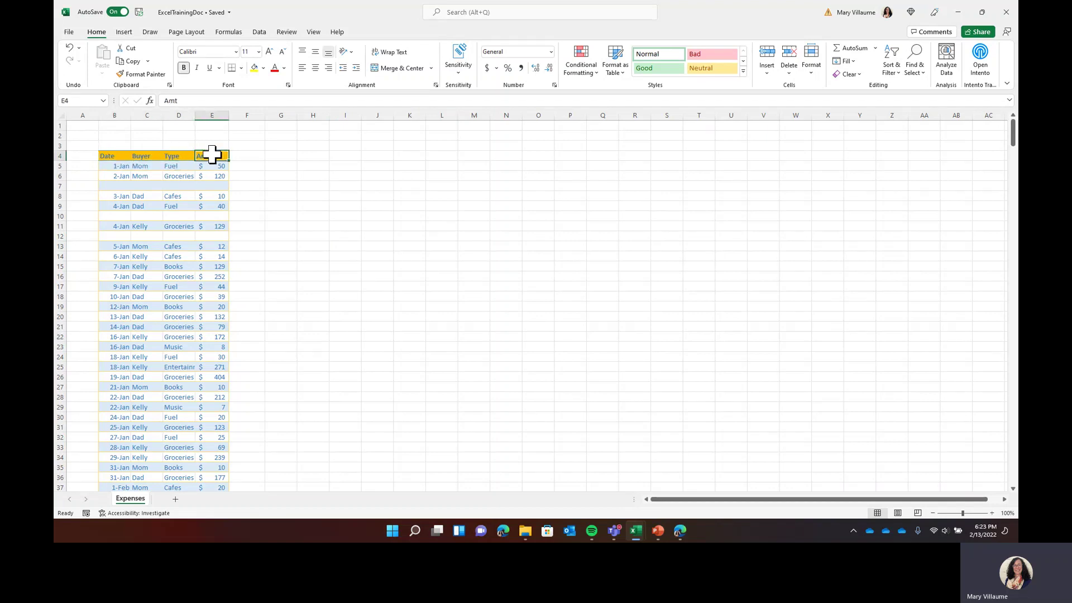
- Format the expense range B4:E489 as a table with headers, using an orange light table style
drag(112, 156, 218, 457)
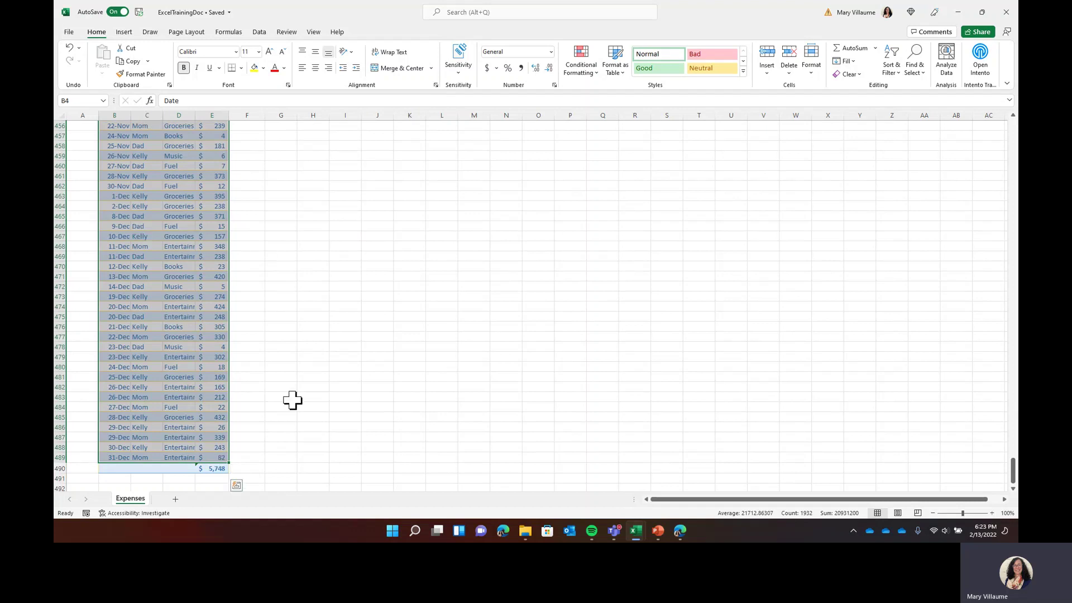
scroll(292, 399, up, 5)
scroll(292, 400, up, 8)
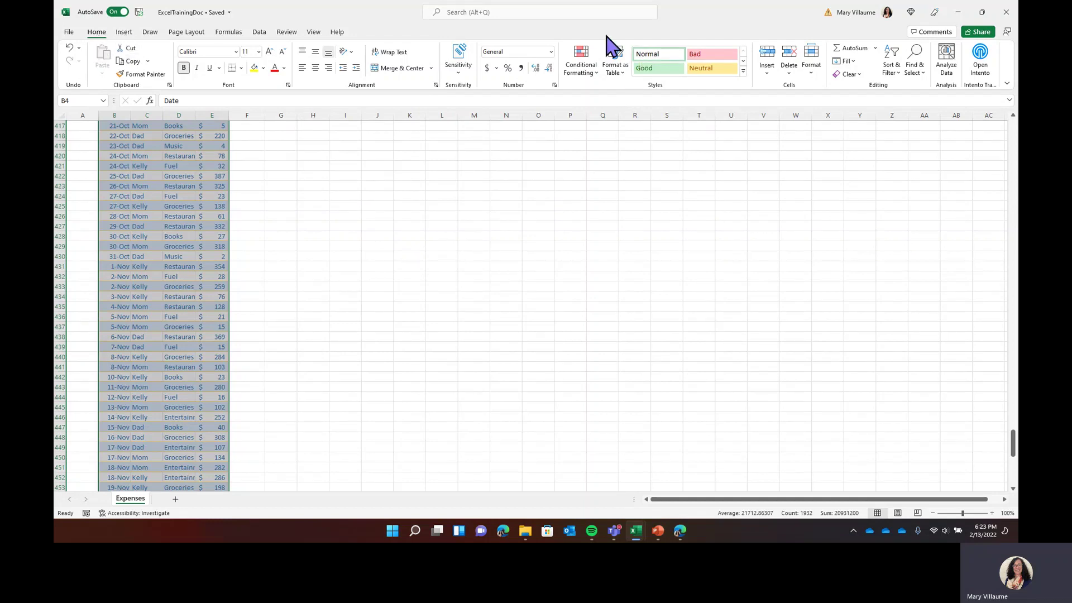
click(596, 76)
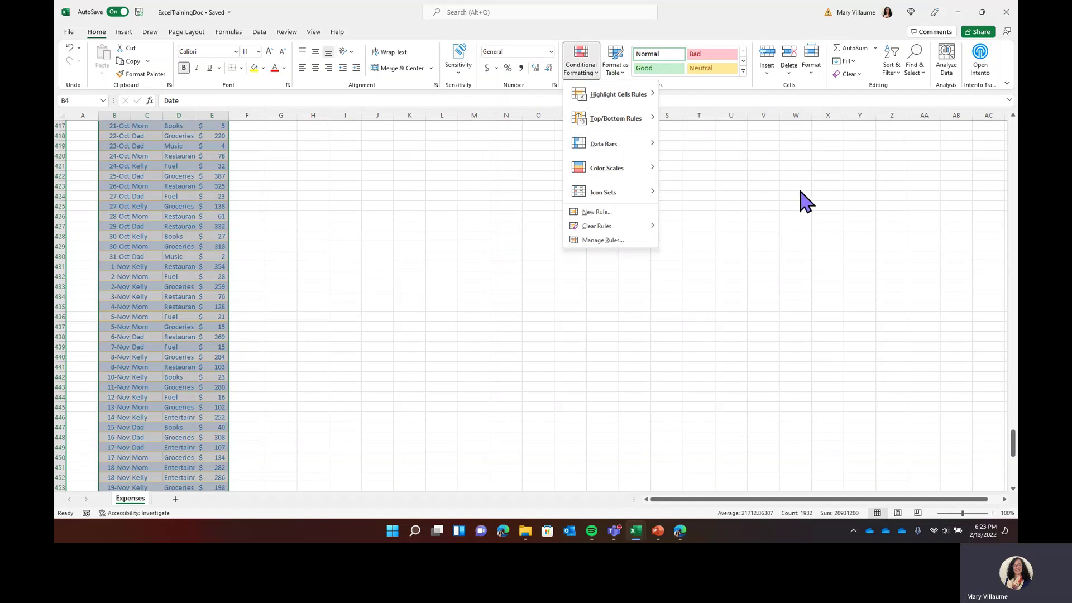
click(618, 64)
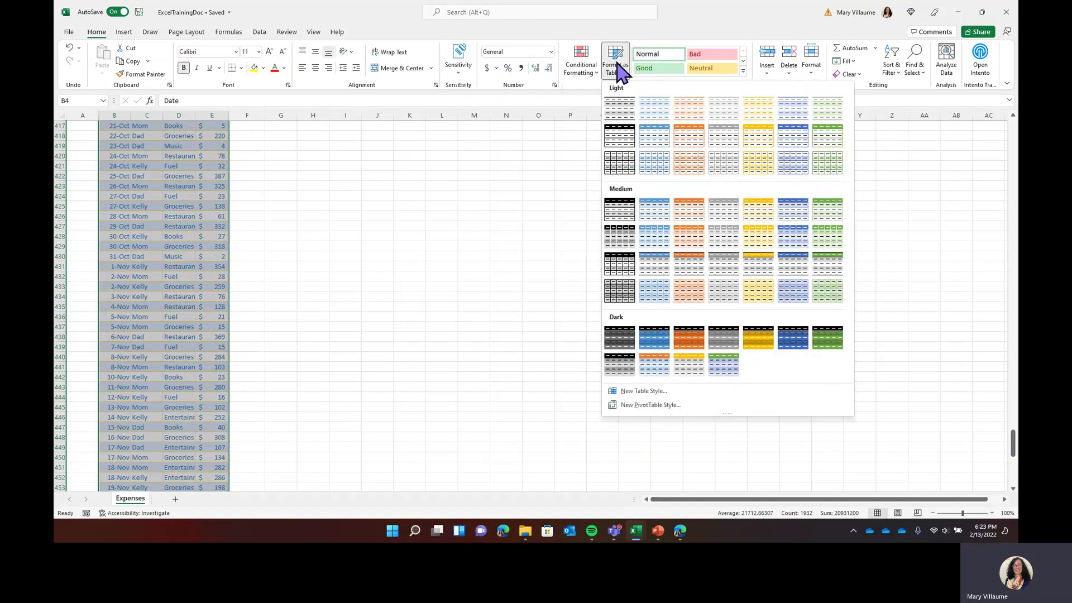
click(690, 146)
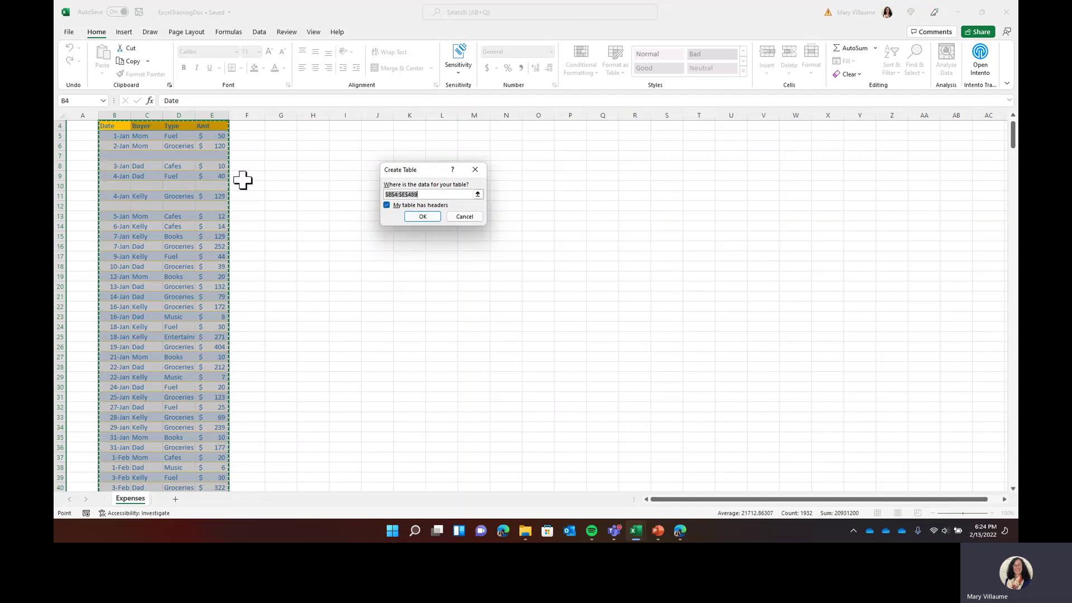
click(422, 217)
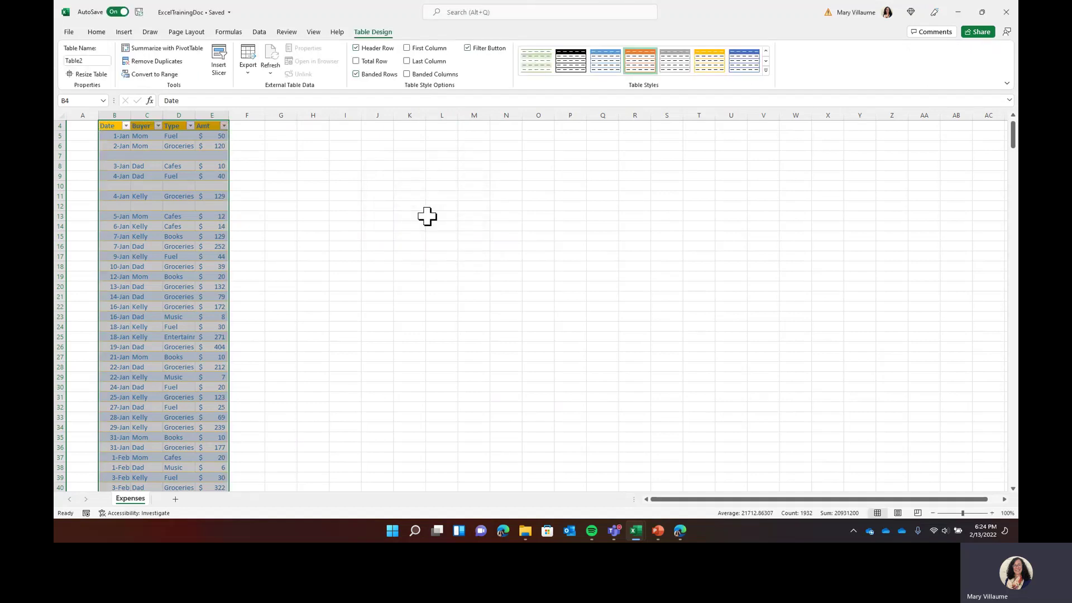
- Filter the Date column of the expense table to show only March 2018
click(127, 126)
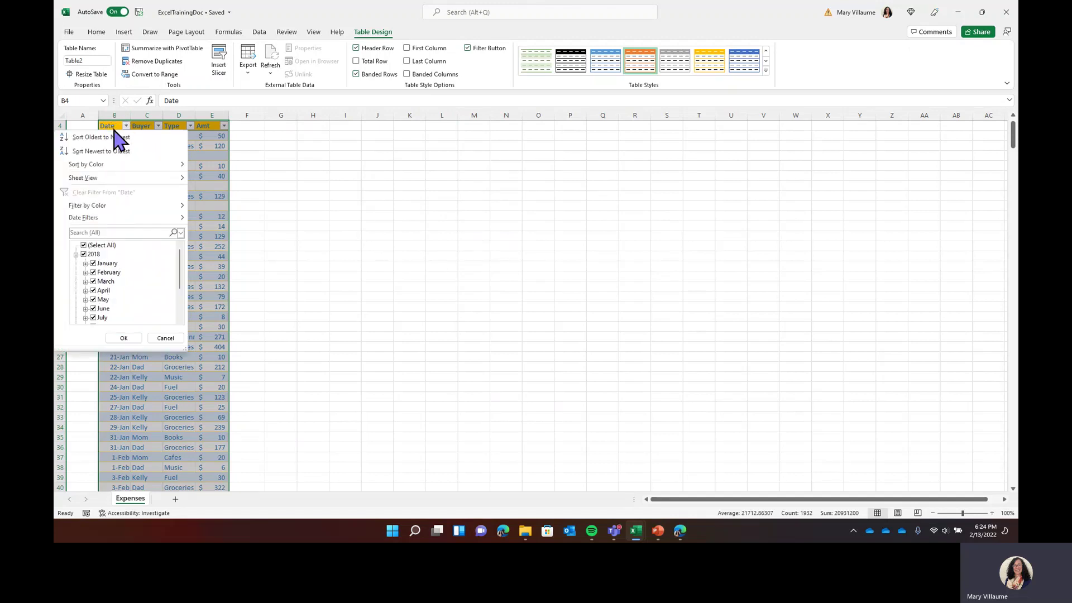
click(89, 246)
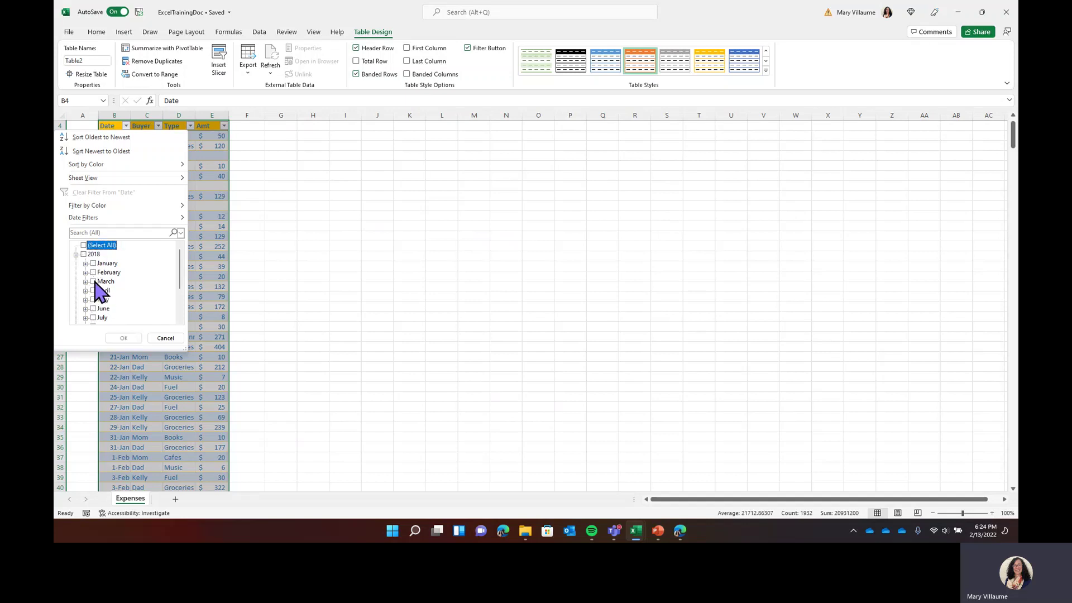
click(94, 282)
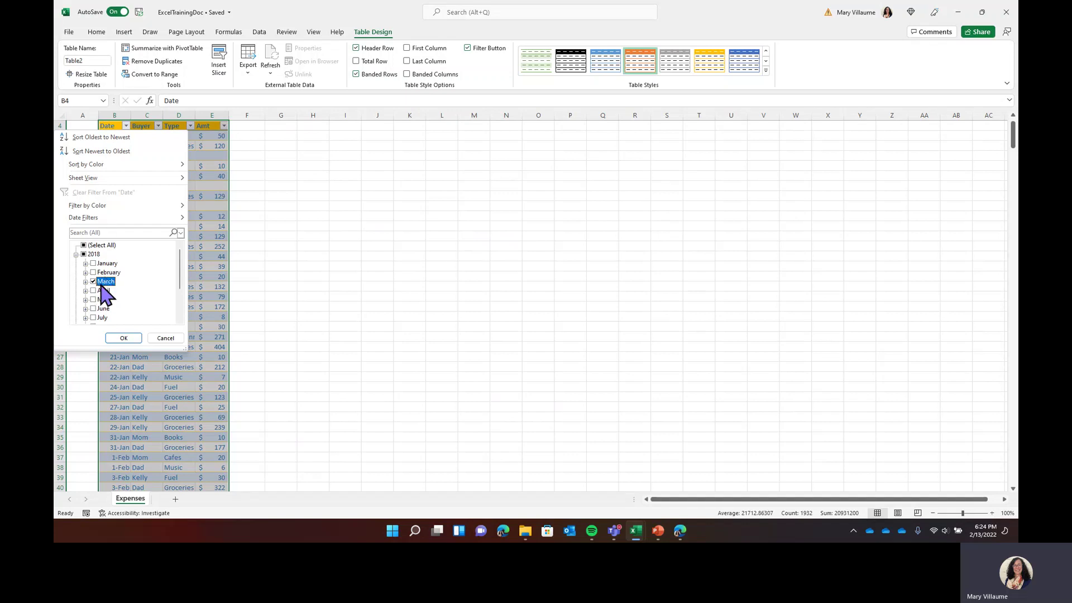
click(123, 338)
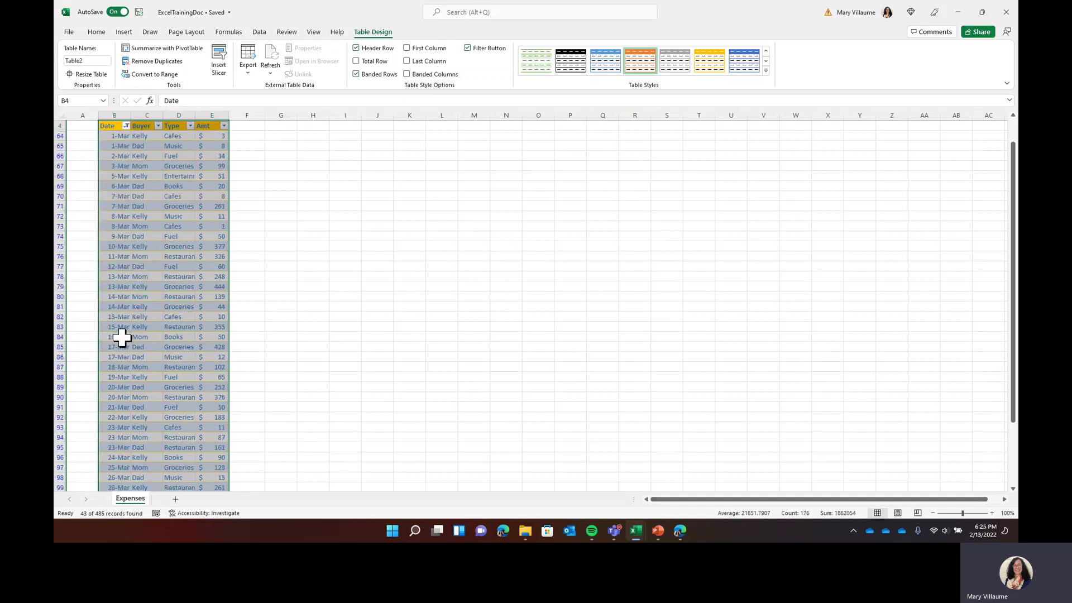
- Filter the Buyer column of the expense table to show only Mom, and deselect the table
click(158, 126)
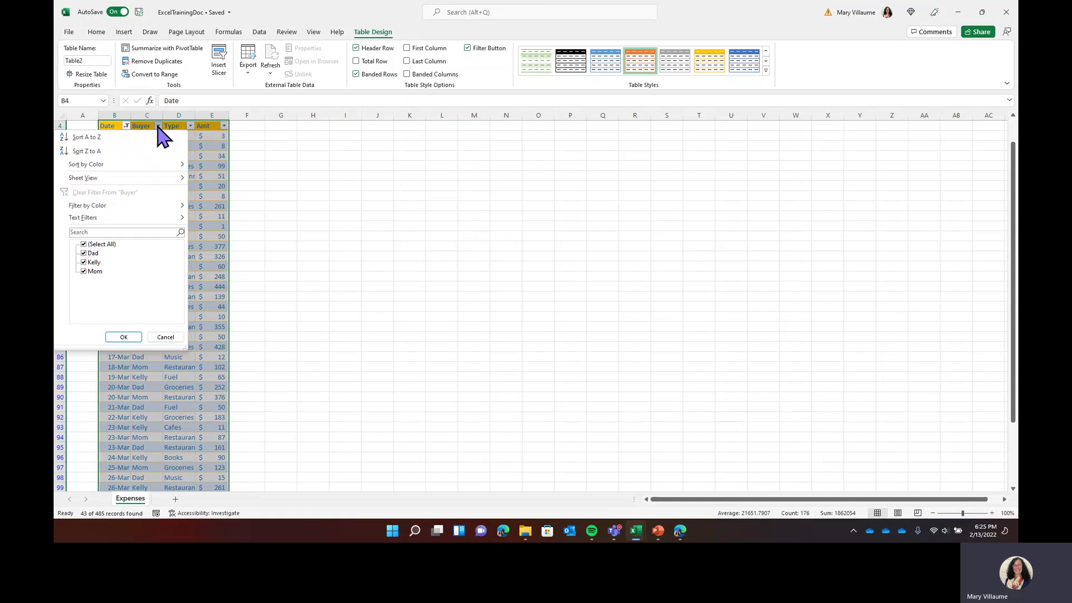
click(85, 244)
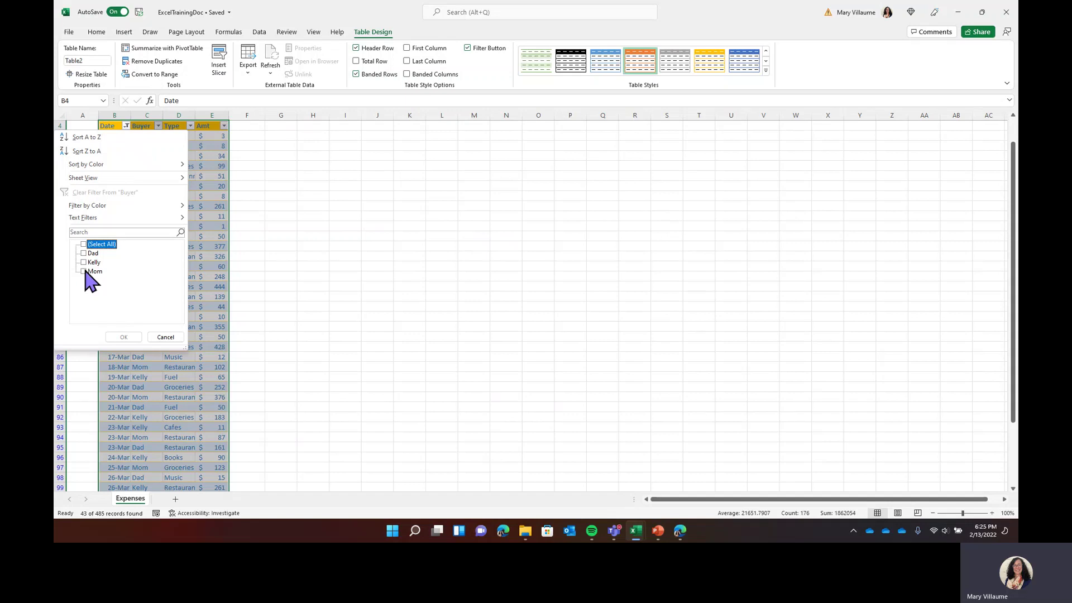
click(83, 271)
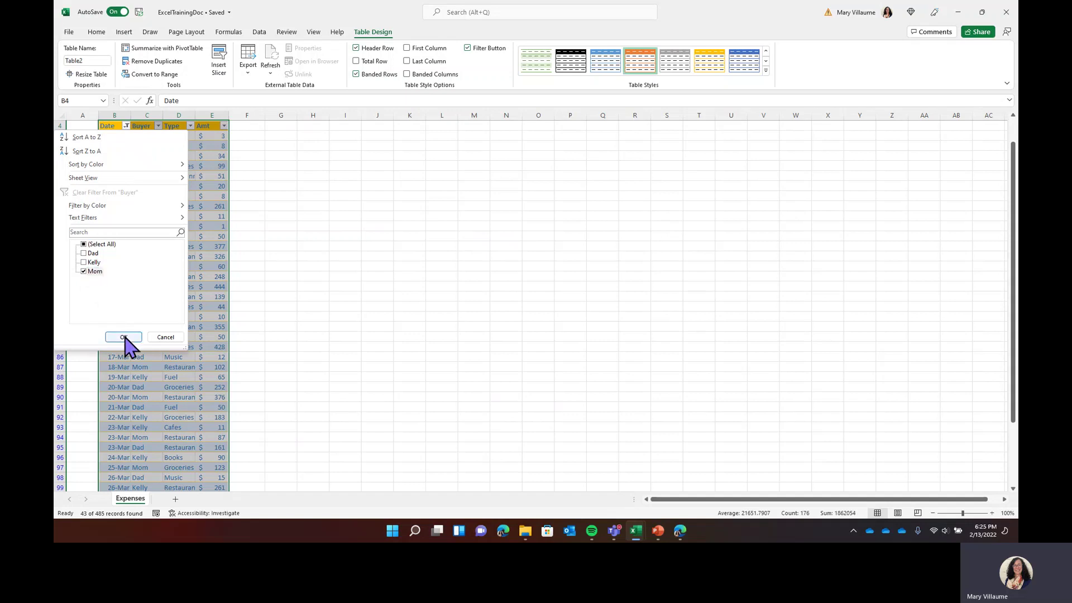
click(124, 337)
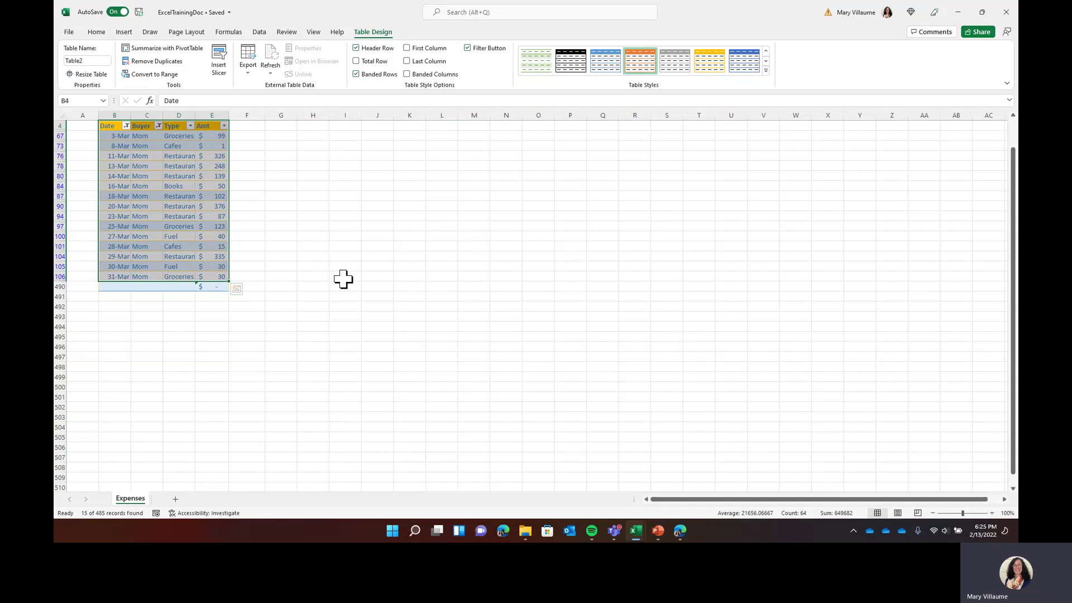
click(324, 288)
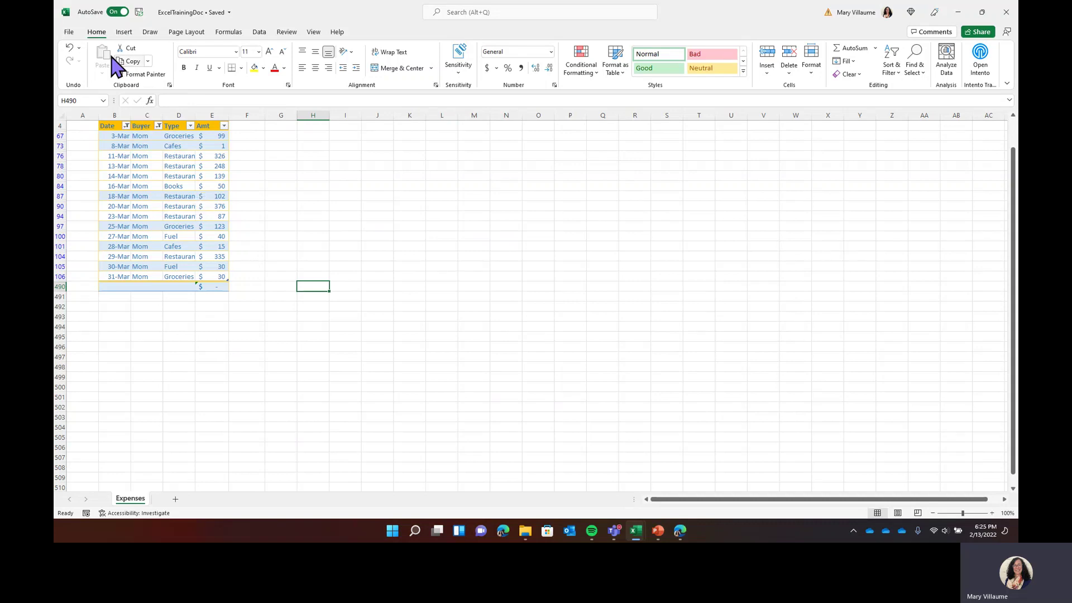
- Review the available table formatting styles and switch back to the Book2 workbook
click(615, 61)
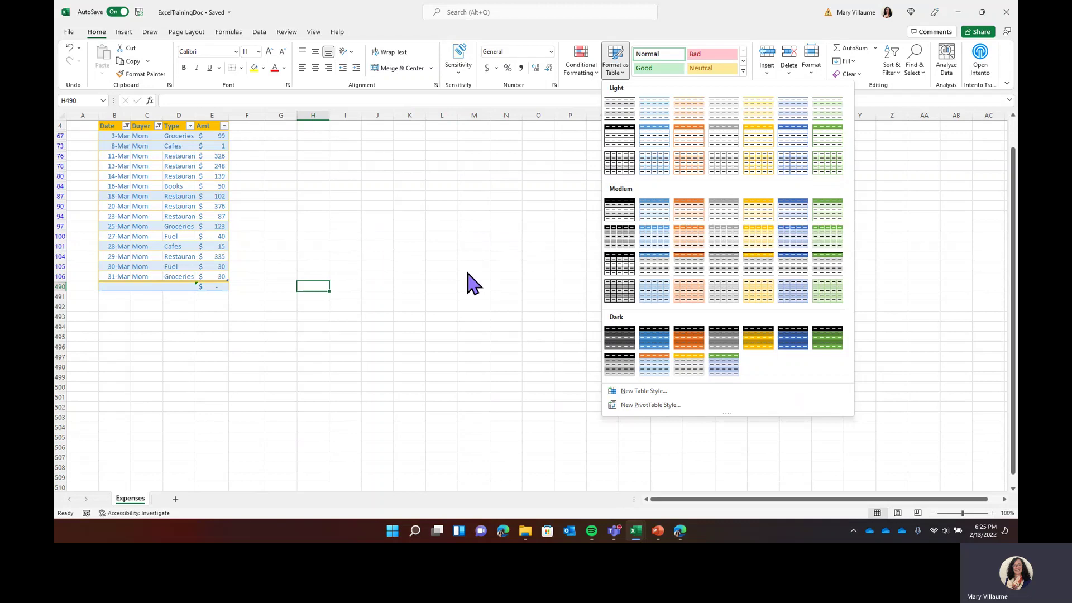
click(636, 530)
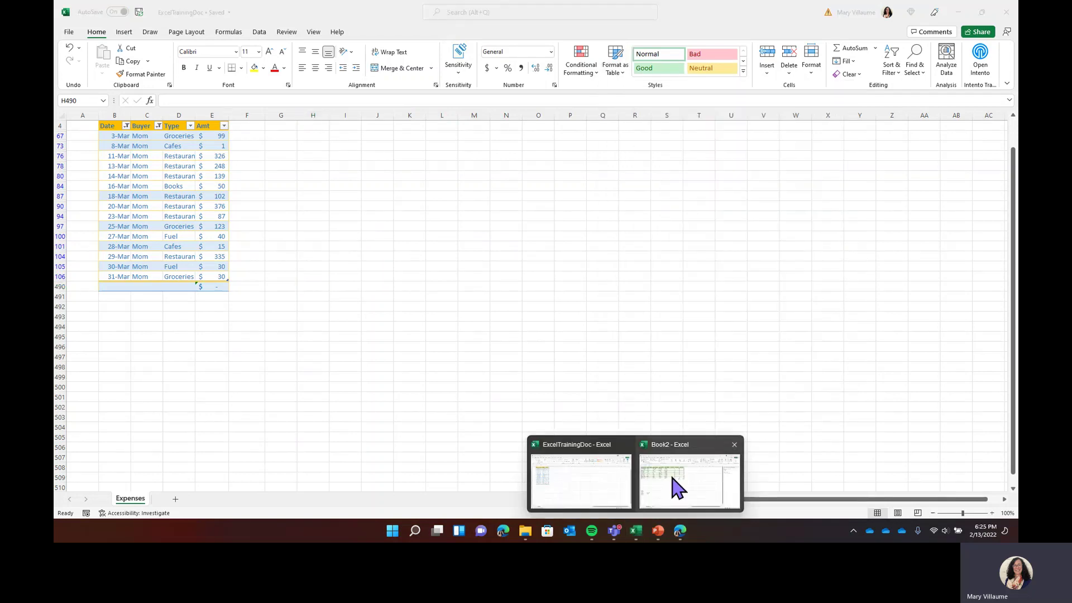
click(692, 455)
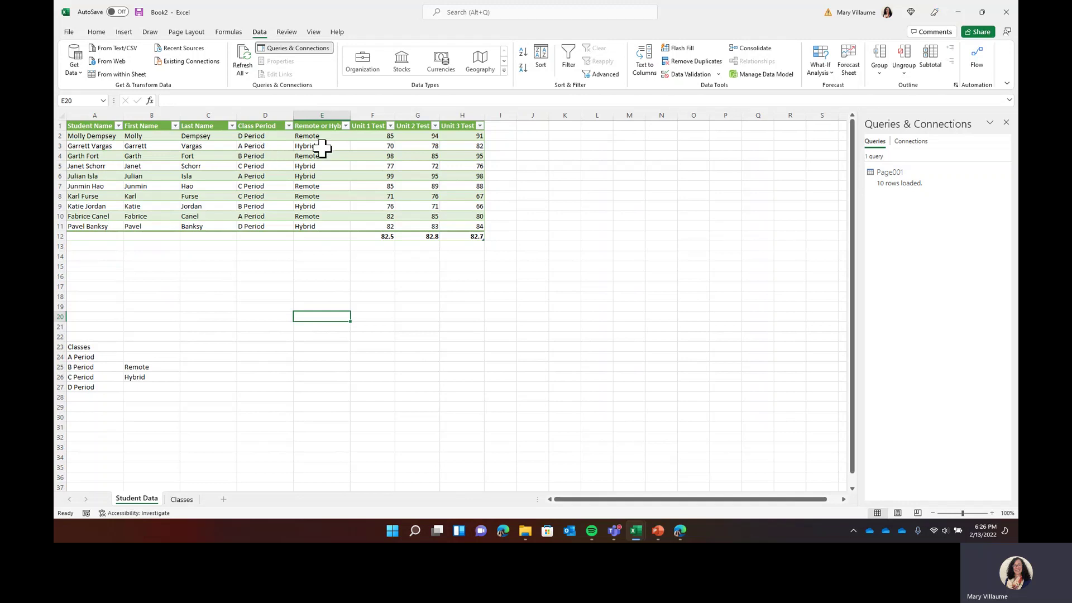
- Filter the Remote or Hybrid column of the student table to show only Remote students
click(345, 126)
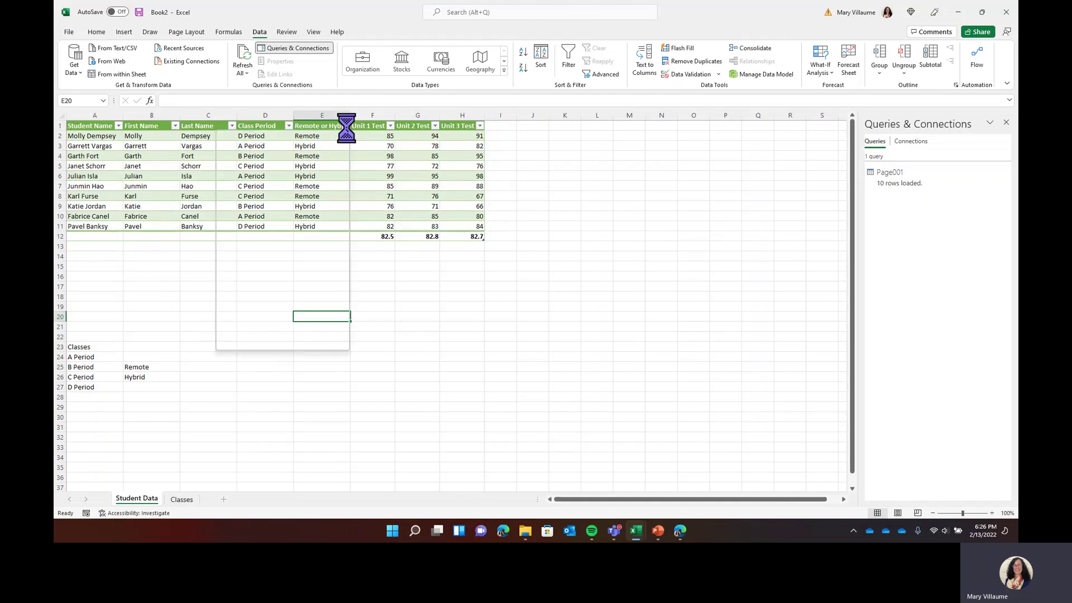
click(260, 244)
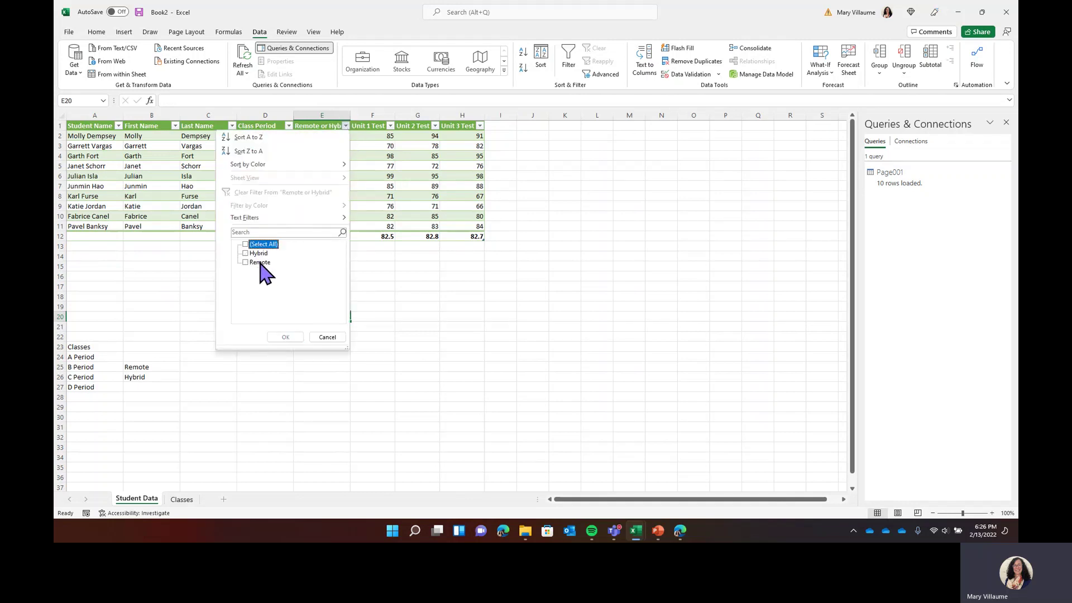
click(259, 262)
click(286, 337)
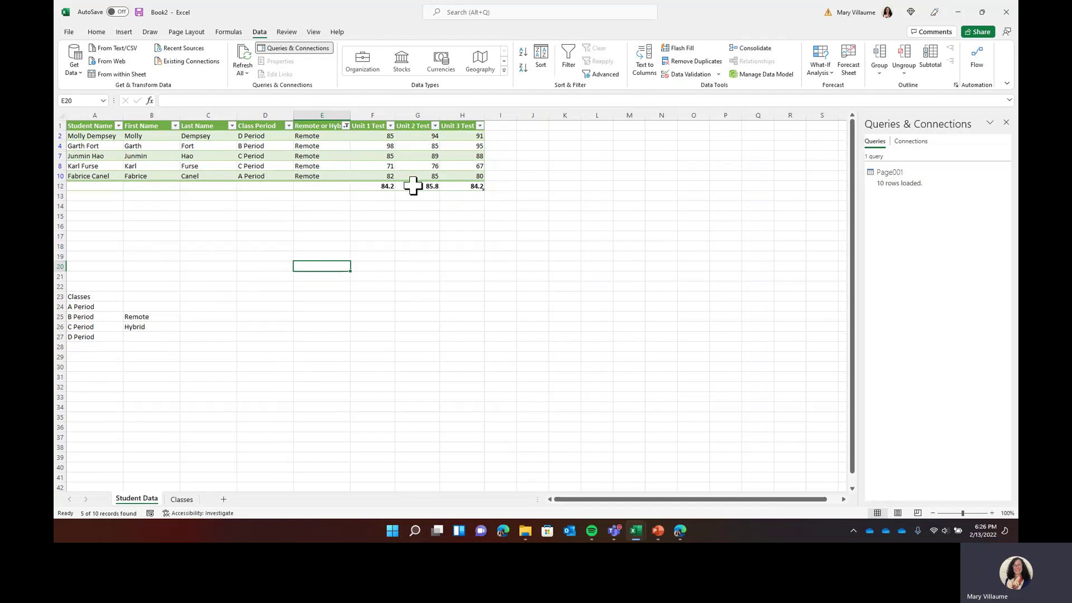
- Change the Remote or Hybrid column filter to show only Hybrid students
click(345, 126)
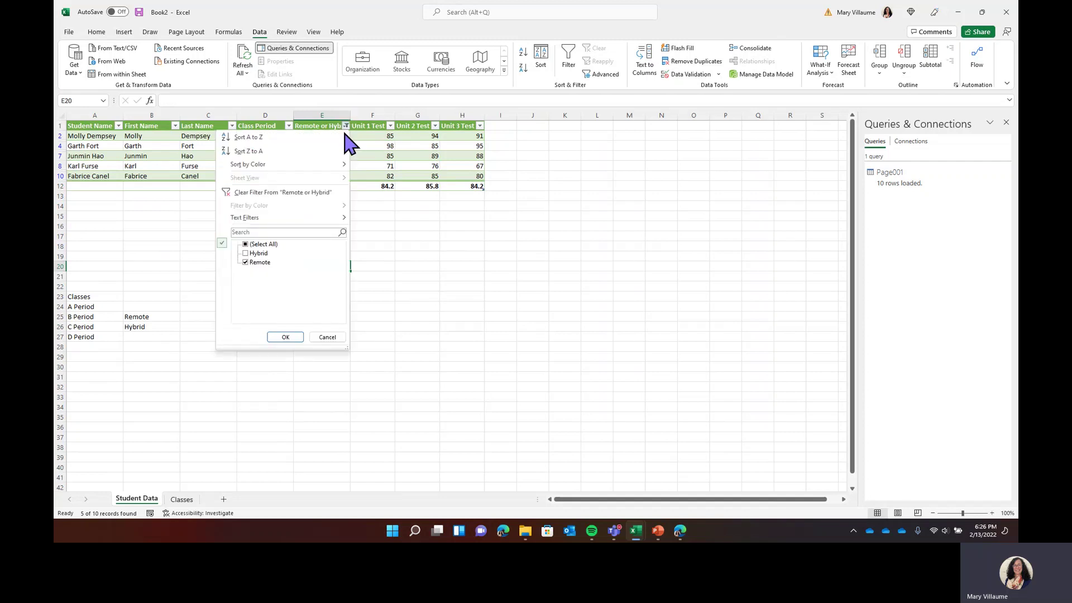
click(246, 244)
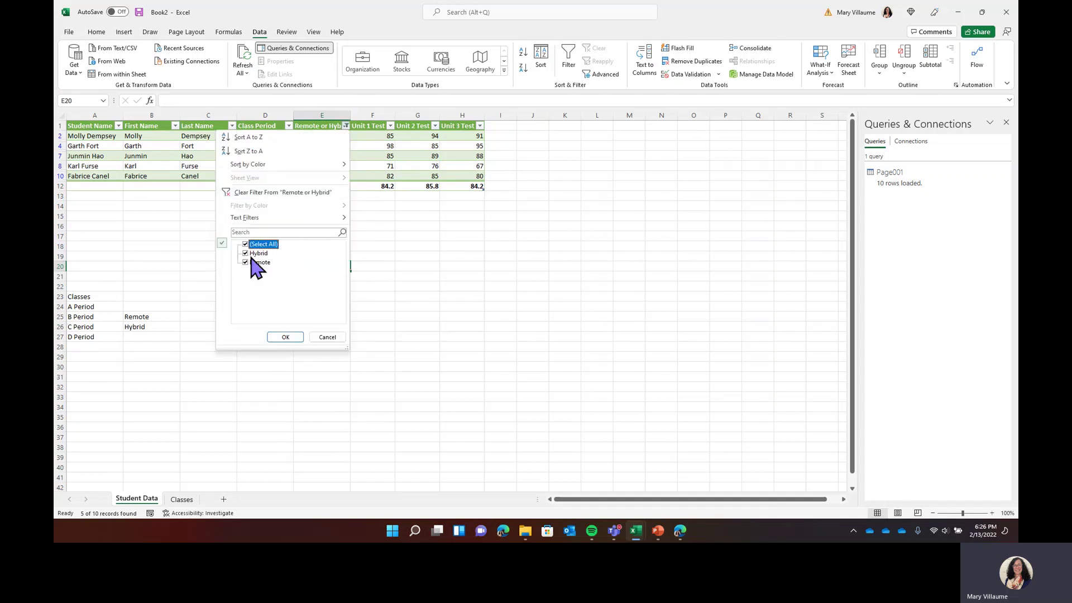
click(245, 245)
click(259, 254)
click(288, 337)
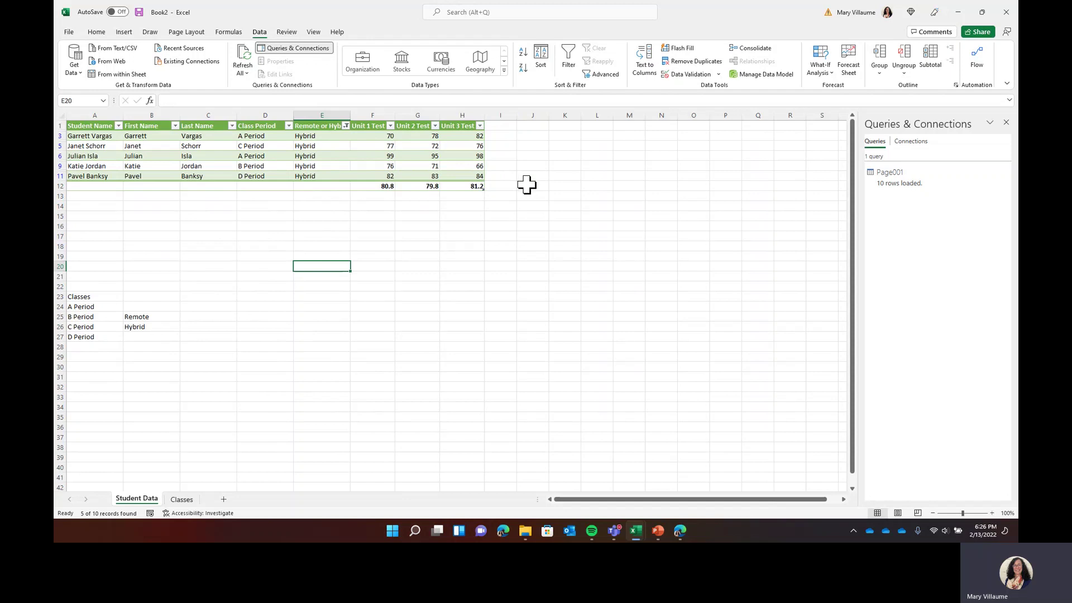
- Reselect all values in the Remote or Hybrid column filter to show every student
click(346, 126)
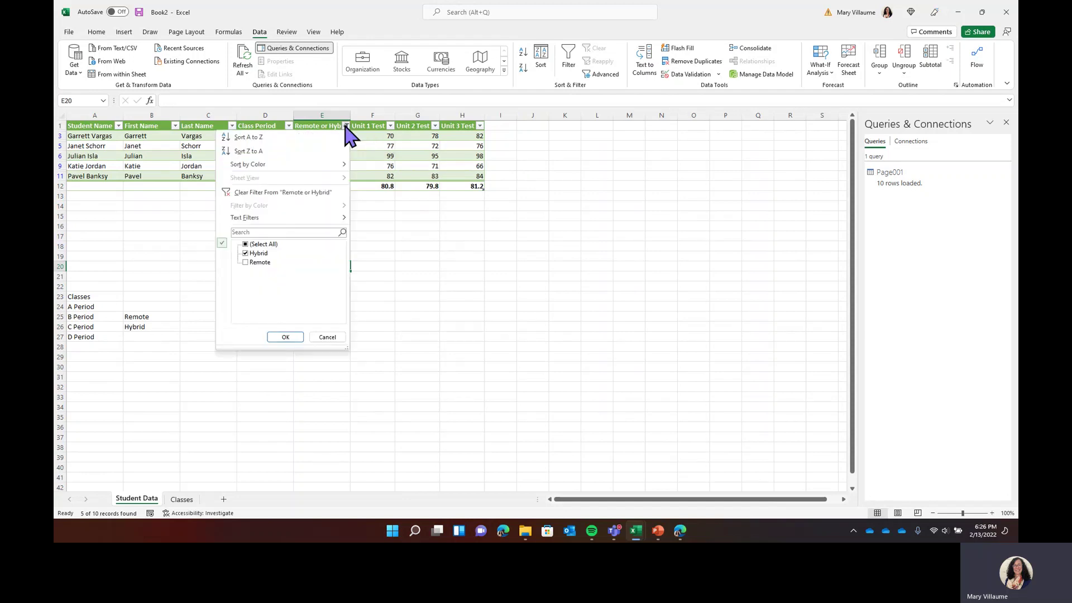
click(245, 244)
click(280, 337)
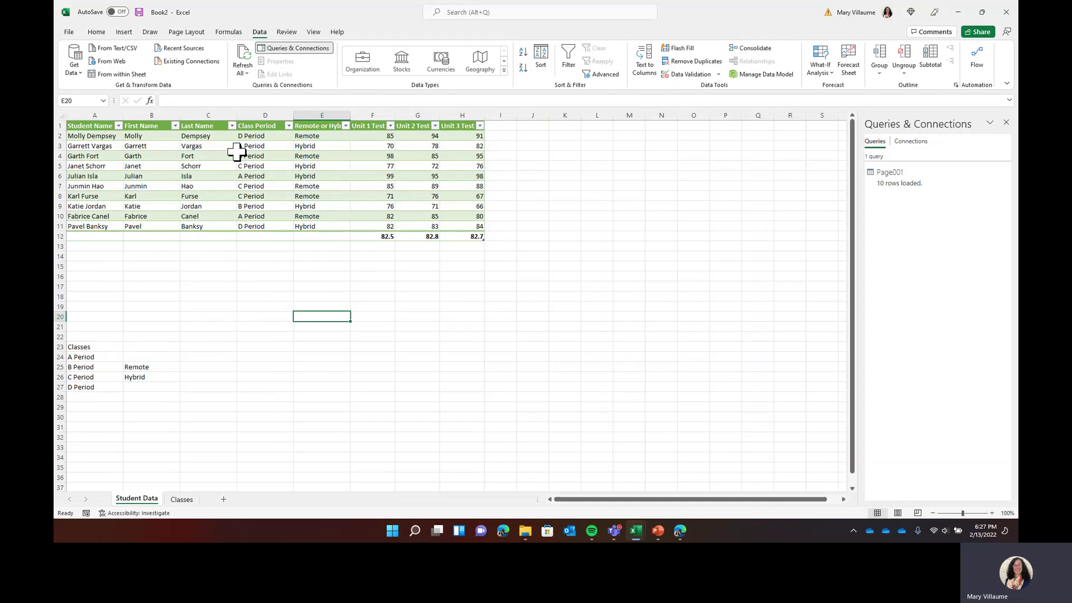
- Filter the Last Name column of the student table to show only the final surname in the filter list
click(232, 126)
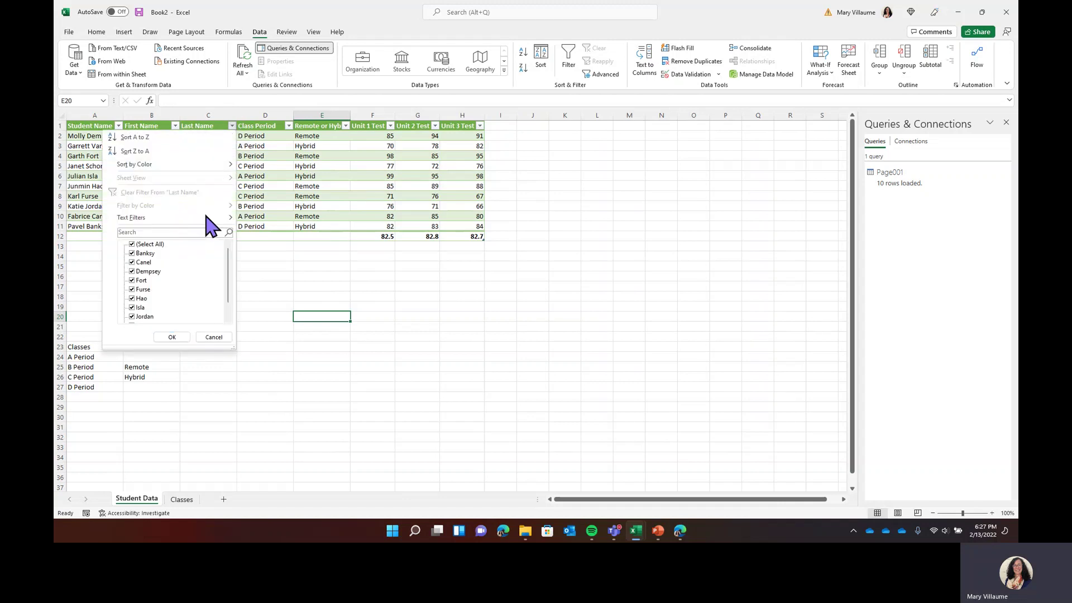
click(149, 245)
click(152, 245)
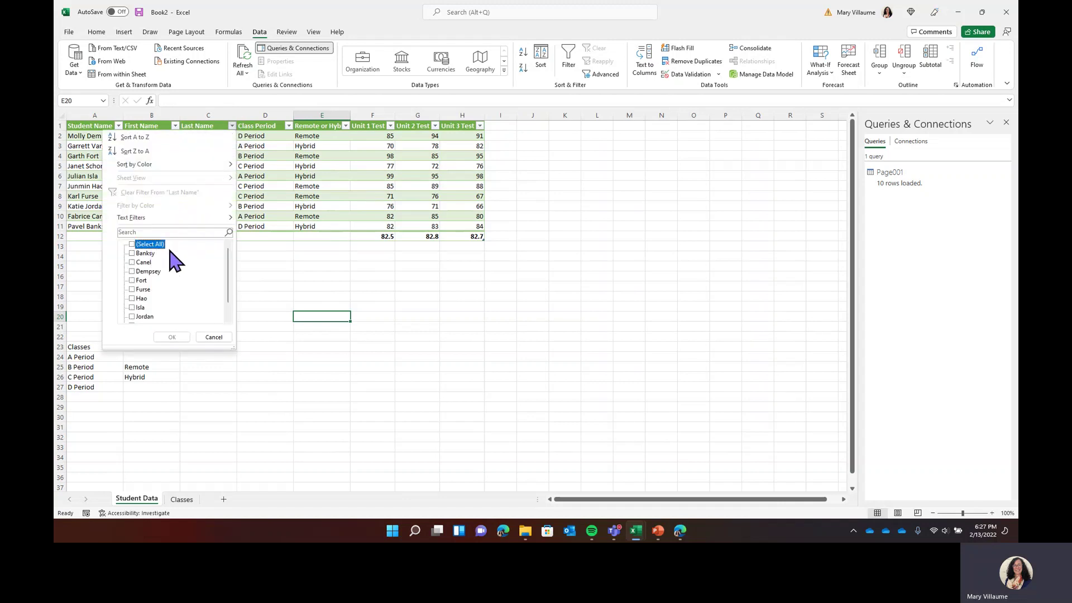
scroll(172, 276, down, 1)
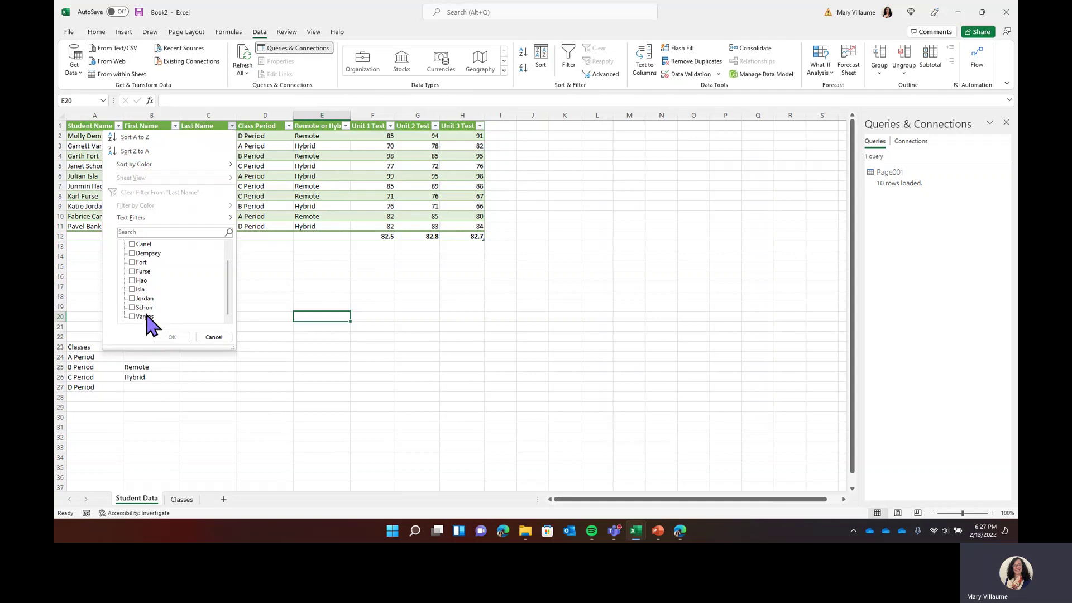
click(142, 316)
click(172, 337)
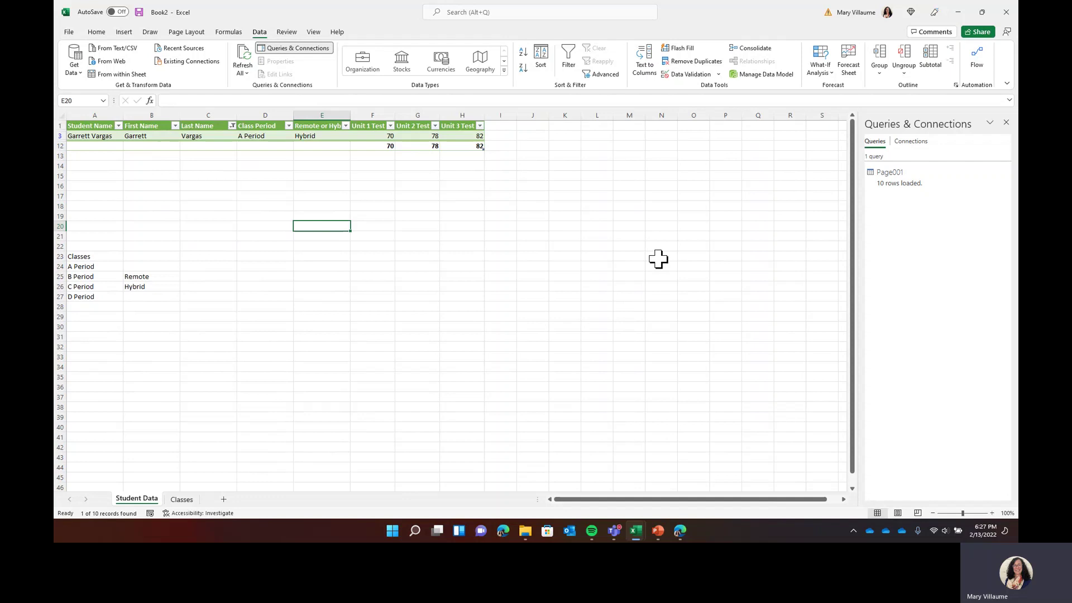
- Switch to the PowerPoint slide show and advance to the Resources slide
mouse_move(659, 533)
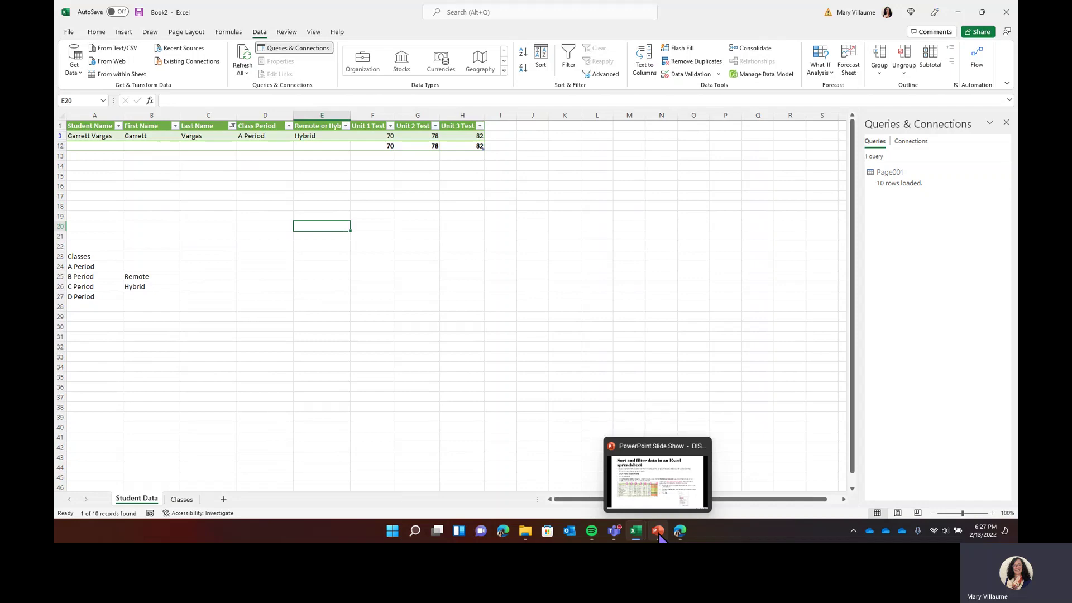
click(659, 532)
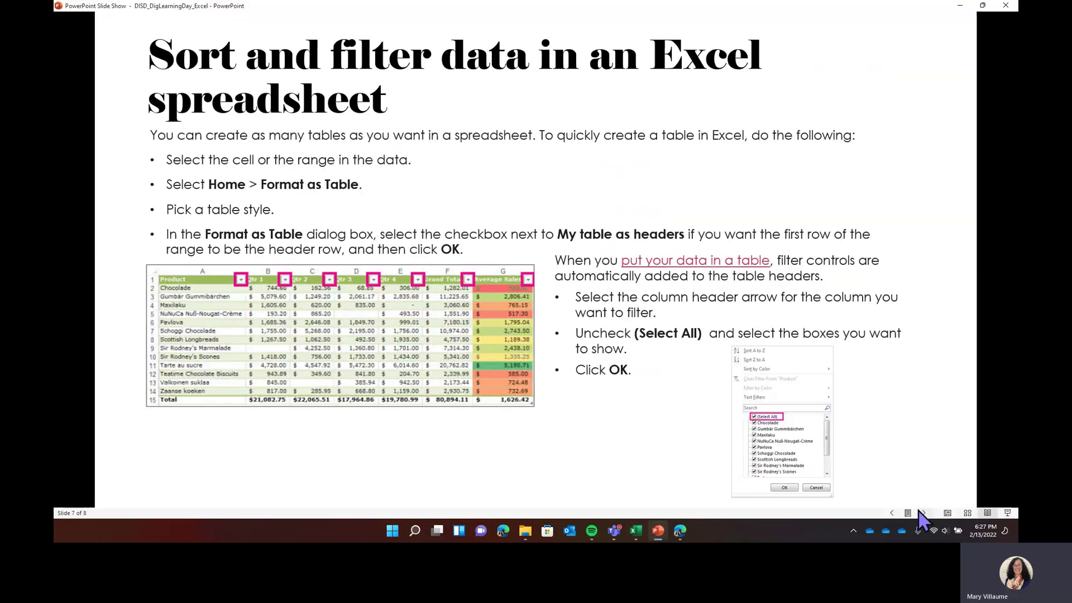
click(923, 514)
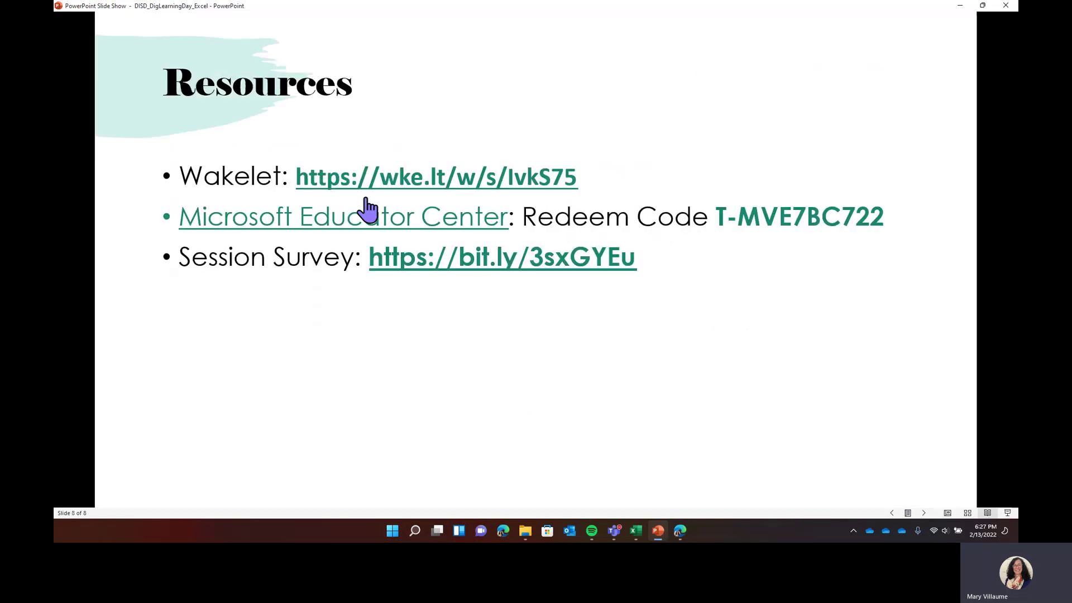